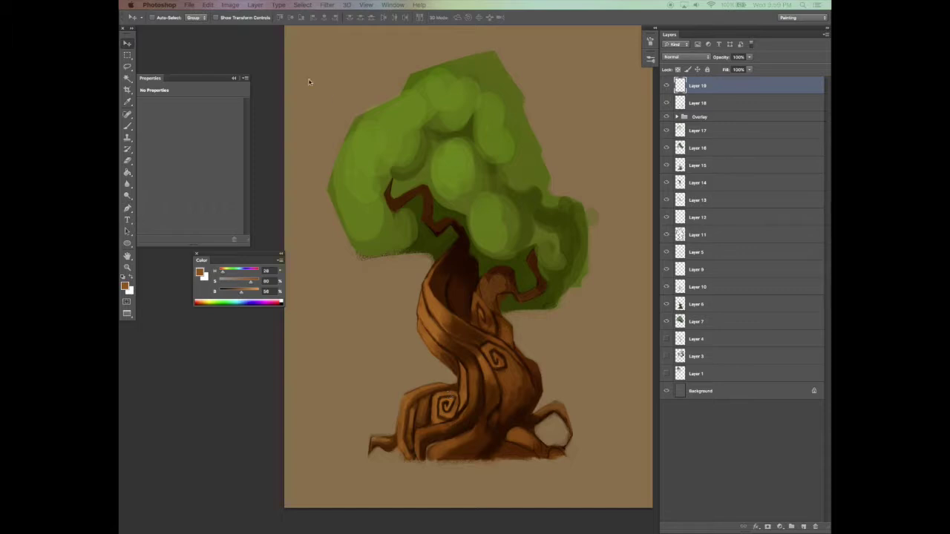
Create a new blank document with a white background from the Web size presets
left_click(189, 5)
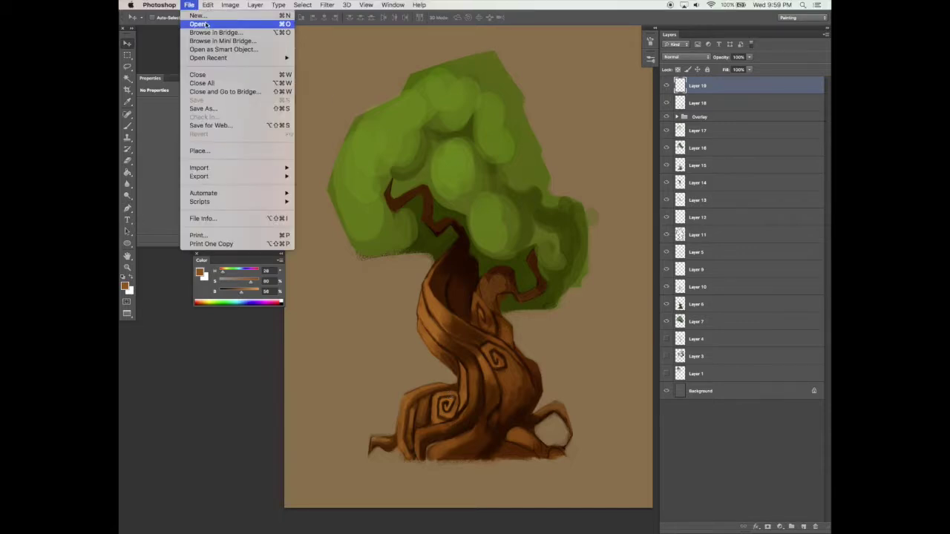
left_click(198, 15)
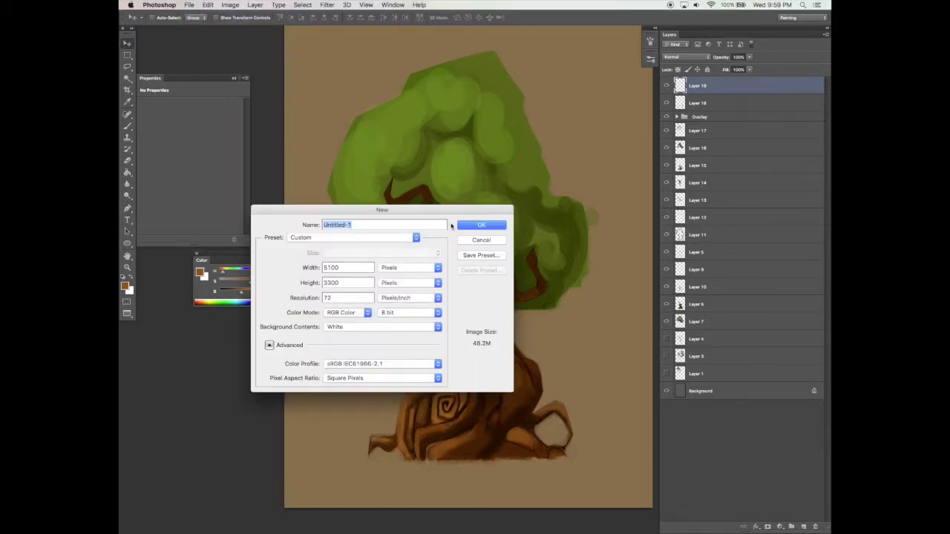
left_click(383, 237)
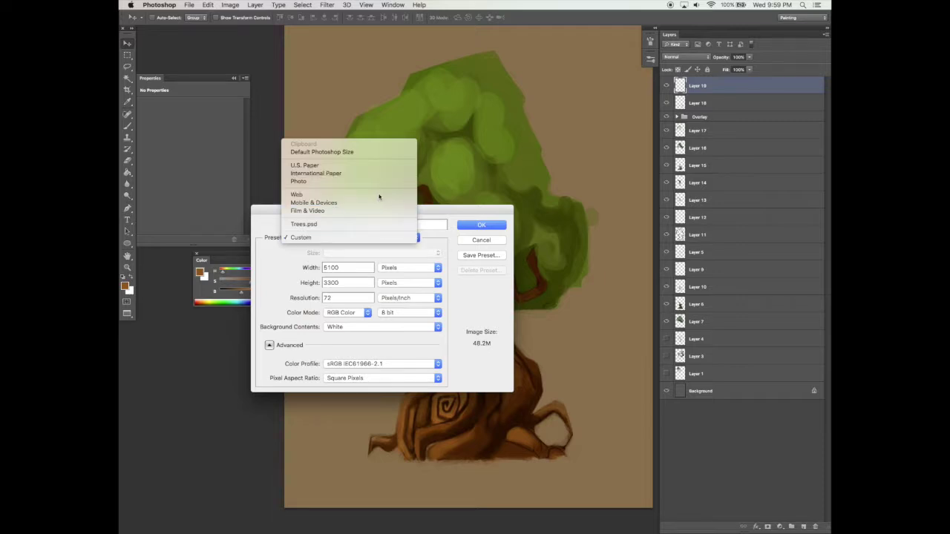
left_click(379, 196)
left_click(396, 252)
left_click(410, 282)
left_click(482, 225)
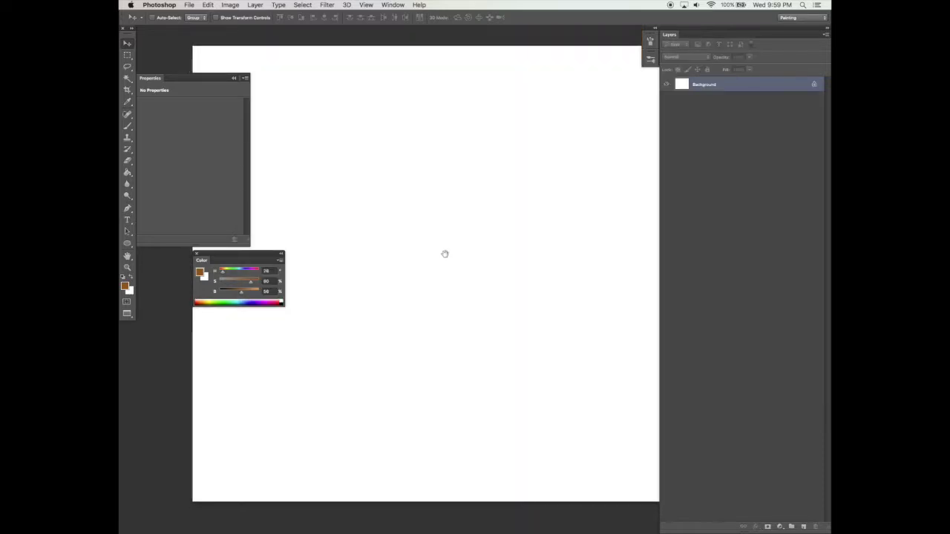
Restore the default colours and paint a solid black leaf with a stem using the Brush tool at 100% opacity and 100% flow
key("d")
key("b")
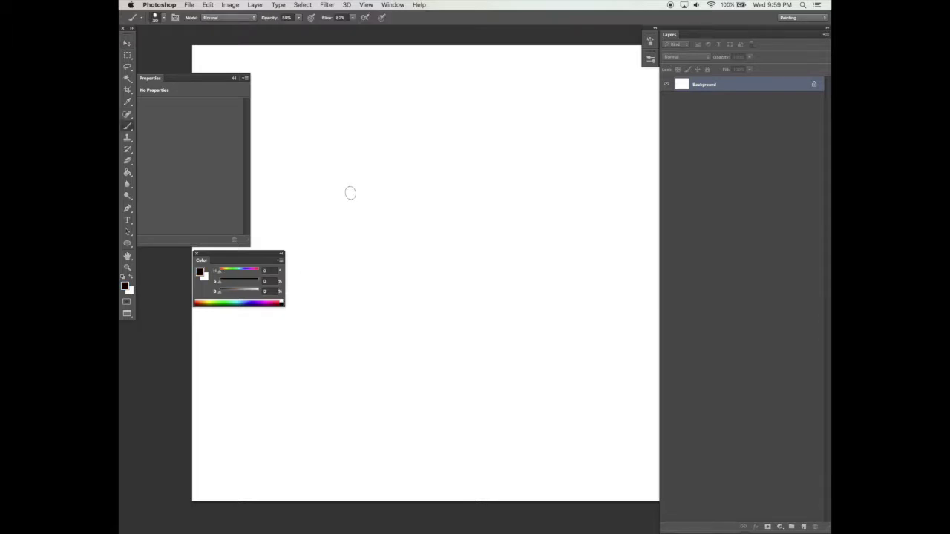
left_click_drag(399, 276, 375, 241)
key("super+z")
key("0")
left_click(354, 18)
mouse_move(403, 269)
left_mouse_down()
mouse_move(395, 245)
mouse_move(409, 265)
mouse_move(424, 202)
mouse_move(413, 259)
mouse_move(465, 224)
mouse_move(452, 225)
mouse_move(415, 265)
mouse_move(375, 274)
mouse_move(418, 280)
mouse_move(454, 266)
mouse_move(418, 277)
mouse_move(398, 299)
mouse_move(442, 285)
mouse_move(425, 293)
mouse_move(432, 302)
mouse_move(462, 296)
mouse_move(453, 263)
mouse_move(434, 281)
mouse_move(474, 260)
left_mouse_up()
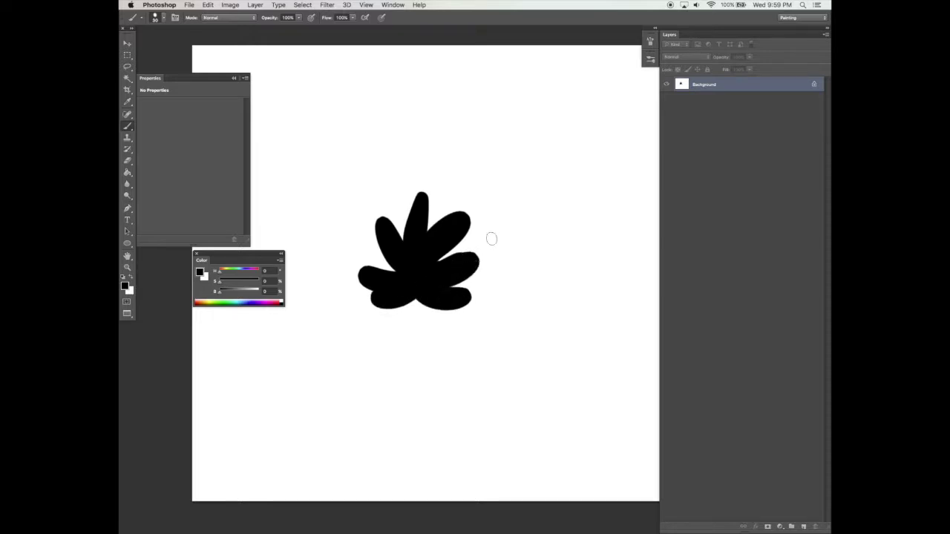
left_click_drag(418, 283, 418, 342)
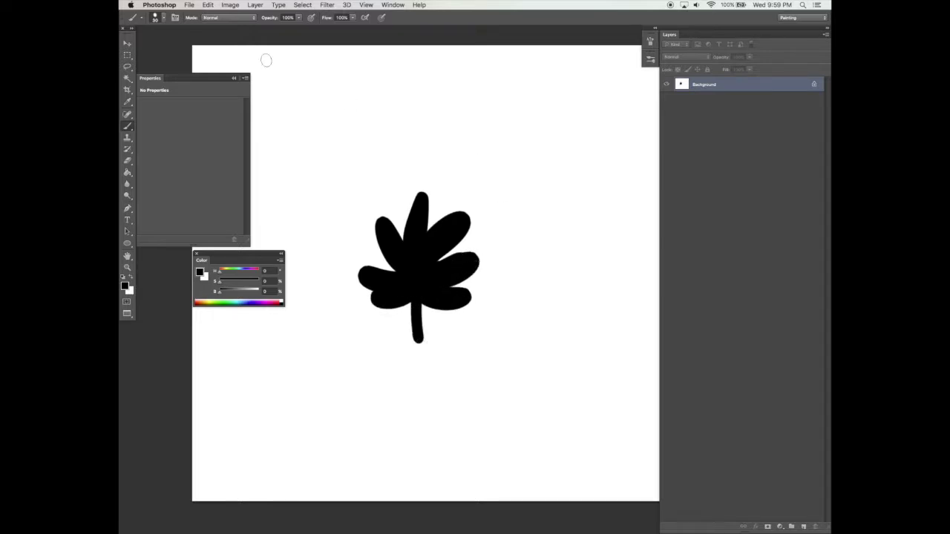
Define the painted black leaf as a new brush preset
left_click(209, 5)
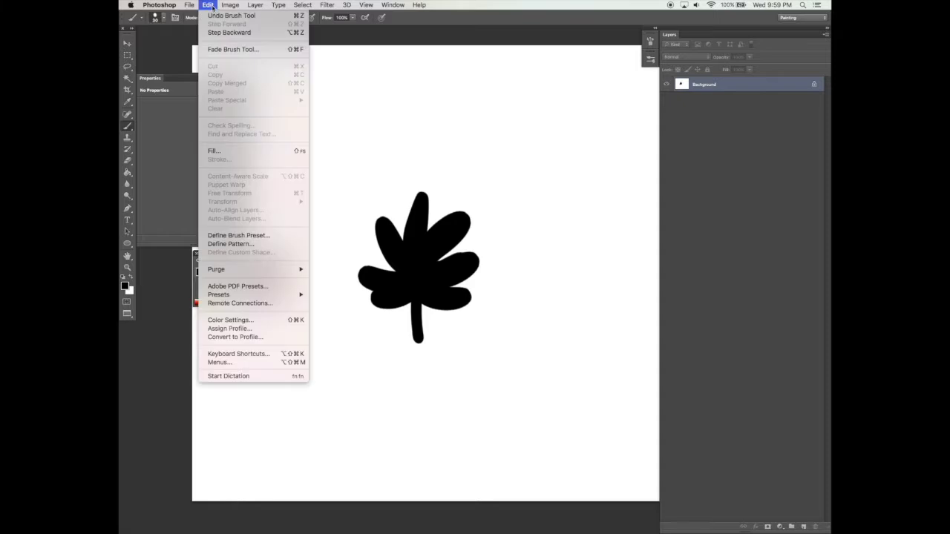
left_click(295, 237)
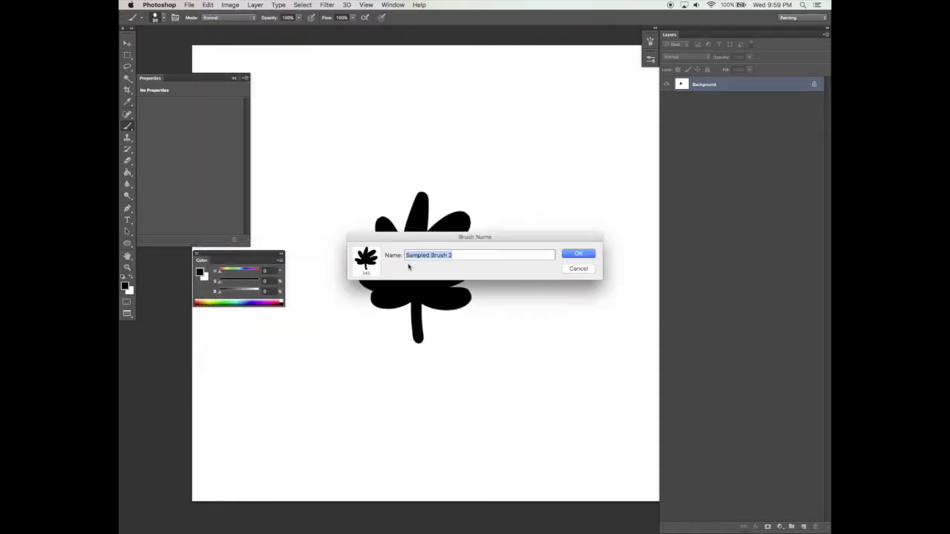
key("BackSpace")
key("Return")
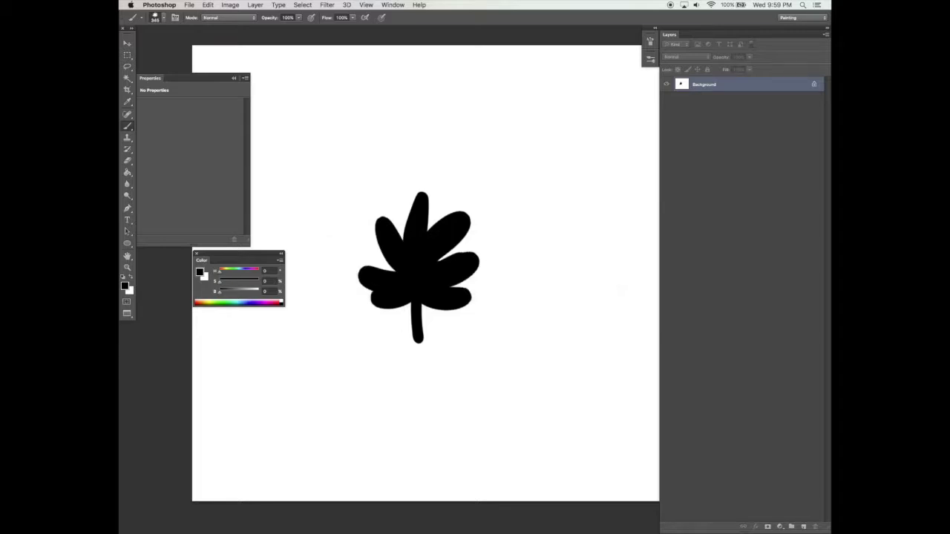
Find the new leaf brush at the end of the brush presets and reduce its size to 150 px
left_click(650, 60)
scroll(594, 222, "down", 10)
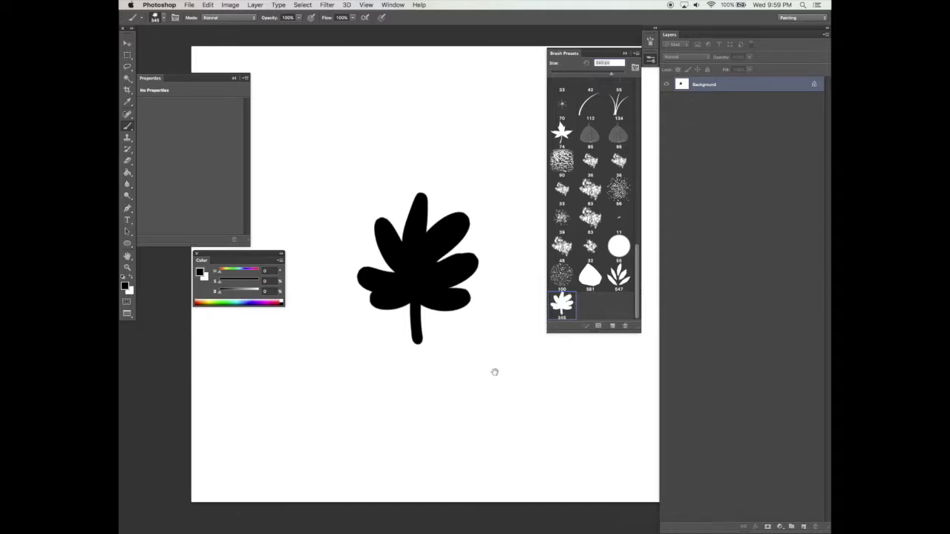
key("bracketleft")
key("bracketleft")
key("bracketleft")
key("bracketleft")
key("bracketleft")
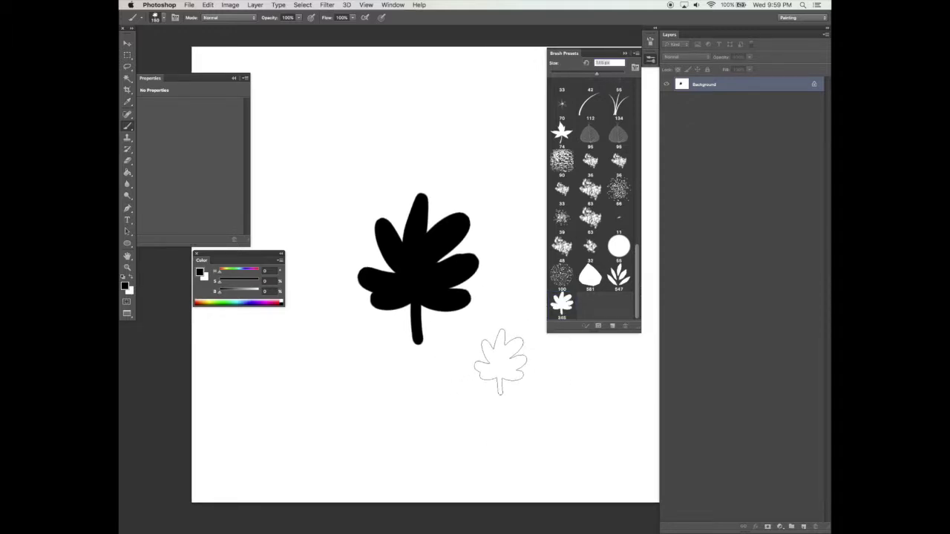
Switch to the Trees.psd document and add a new layer above Layer 19
left_click(392, 4)
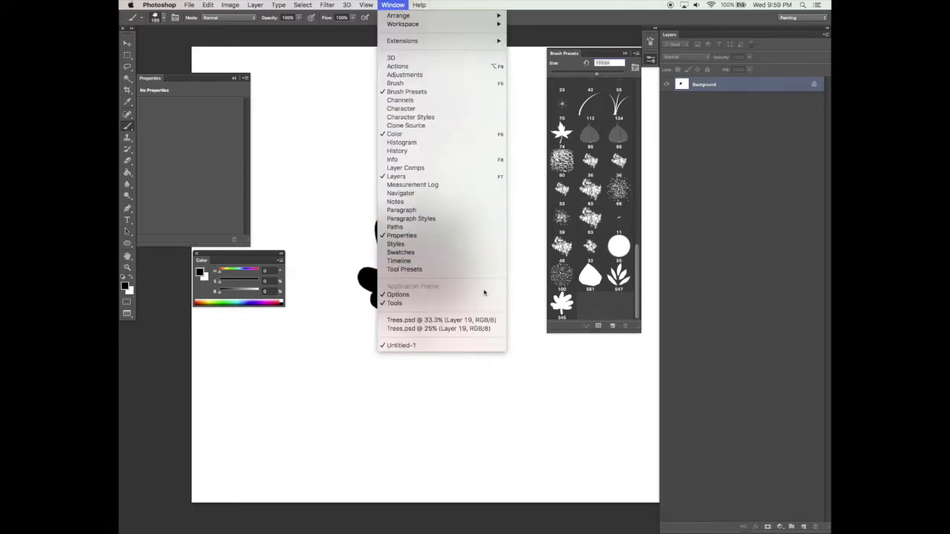
left_click(493, 329)
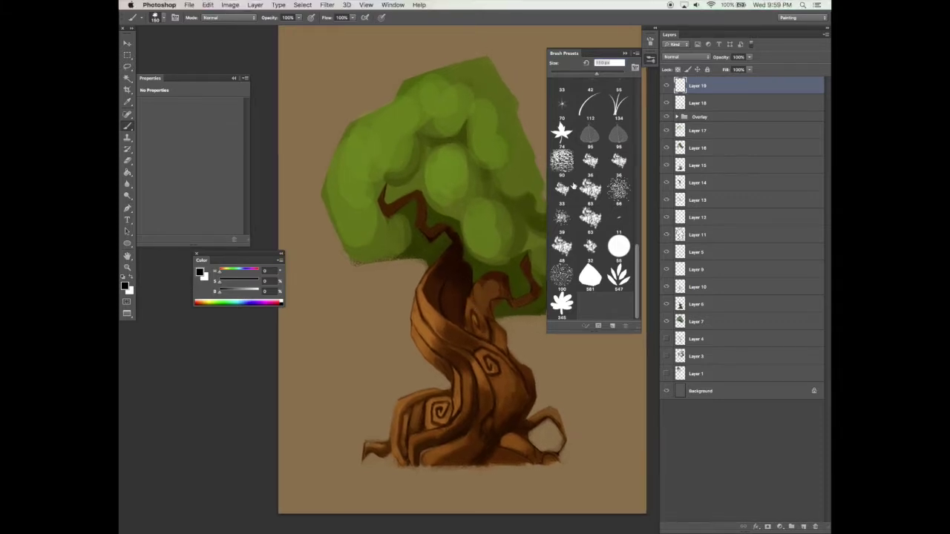
left_click(668, 86)
left_click(668, 87)
left_click(668, 86)
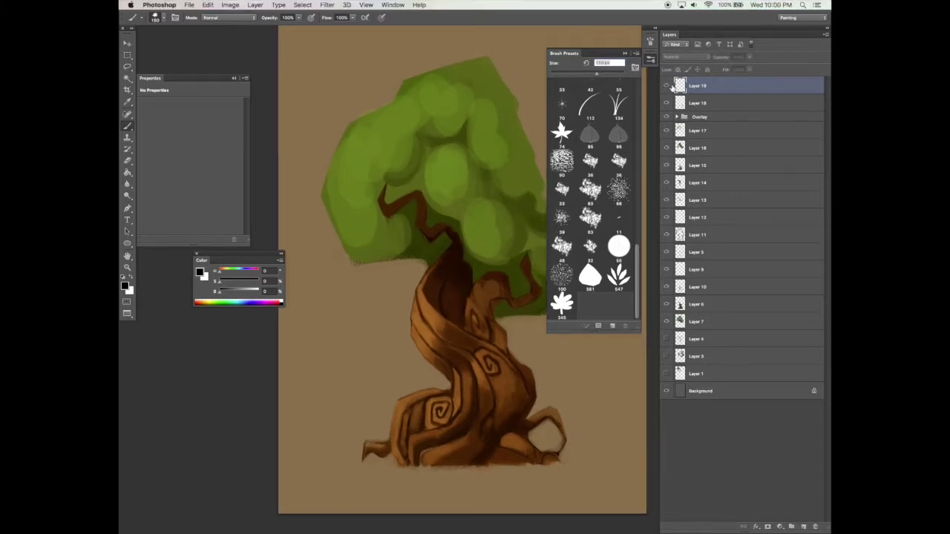
left_click(803, 526)
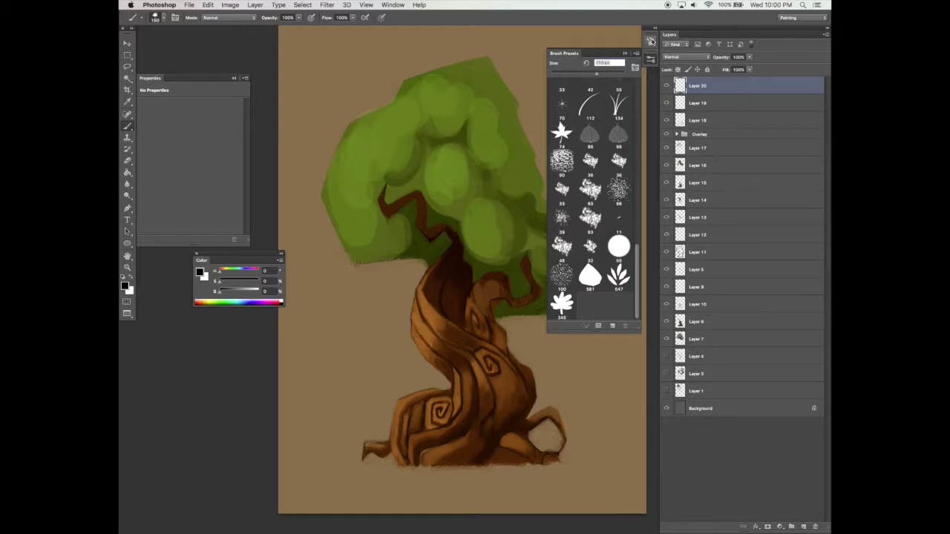
Increase the leaf brush's spacing and enable Scattering with about 201% scatter and a count of 2
left_click(648, 52)
left_click_drag(555, 205, 578, 202)
left_click(507, 77)
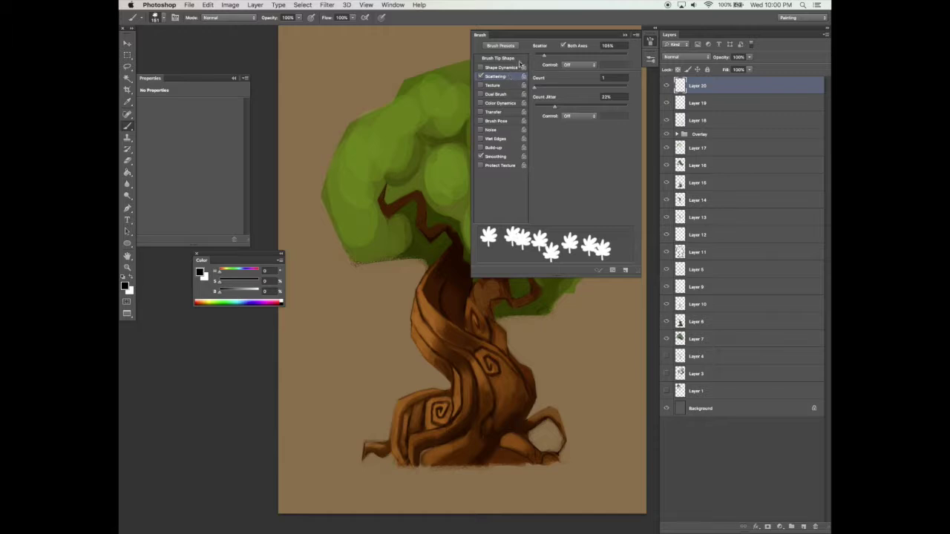
left_click_drag(555, 57, 540, 87)
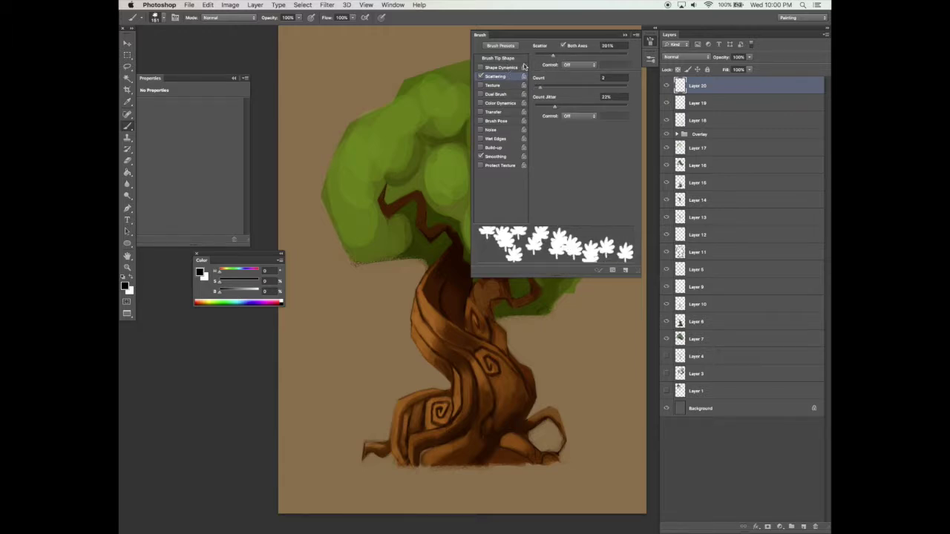
Enable Shape Dynamics for the leaf brush with an angle jitter of 63%
left_click(512, 68)
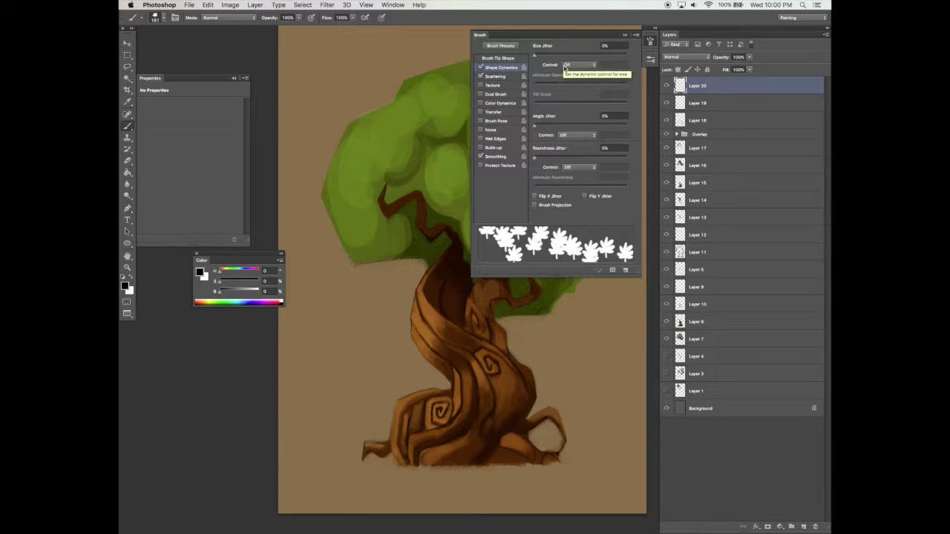
left_click_drag(536, 124, 592, 126)
left_click(627, 34)
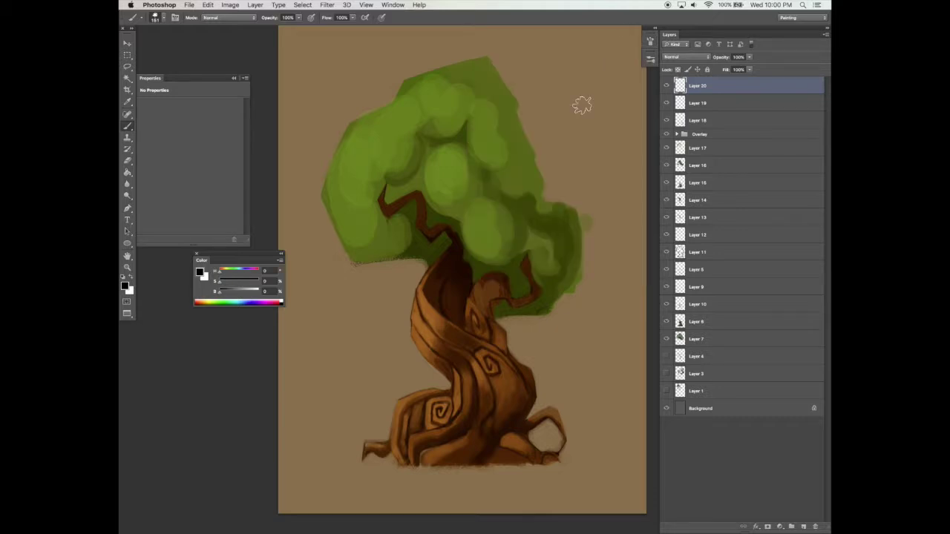
Sample dark green from the foliage and paint scattered leaves over the shaded lower-right part of the canopy and its edge
left_click(522, 198, "alt")
mouse_move(497, 174)
left_mouse_down()
mouse_move(515, 191)
mouse_move(551, 185)
left_mouse_up()
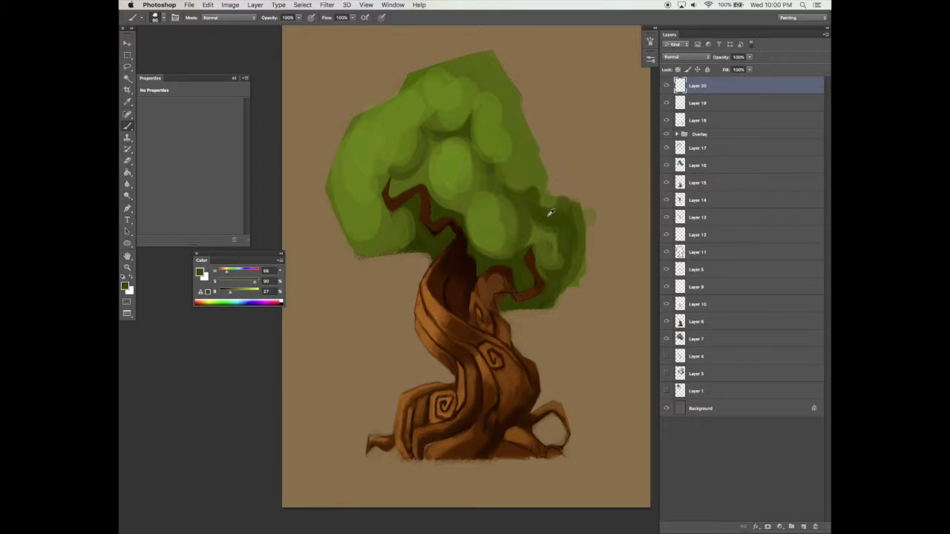
mouse_move(549, 200)
left_mouse_down()
mouse_move(572, 222)
mouse_move(573, 211)
mouse_move(577, 244)
mouse_move(580, 228)
mouse_move(570, 262)
mouse_move(578, 258)
mouse_move(531, 300)
left_mouse_up()
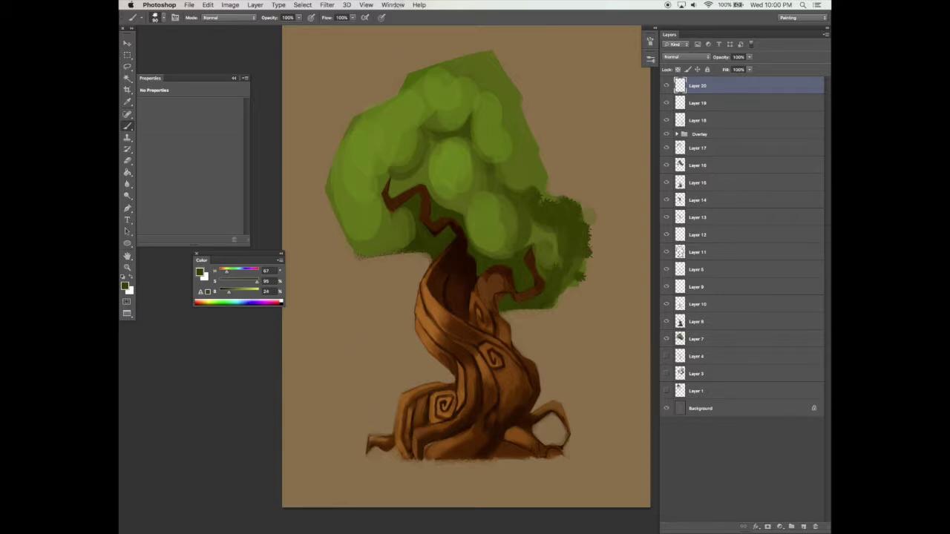
left_click(393, 5)
mouse_move(404, 17)
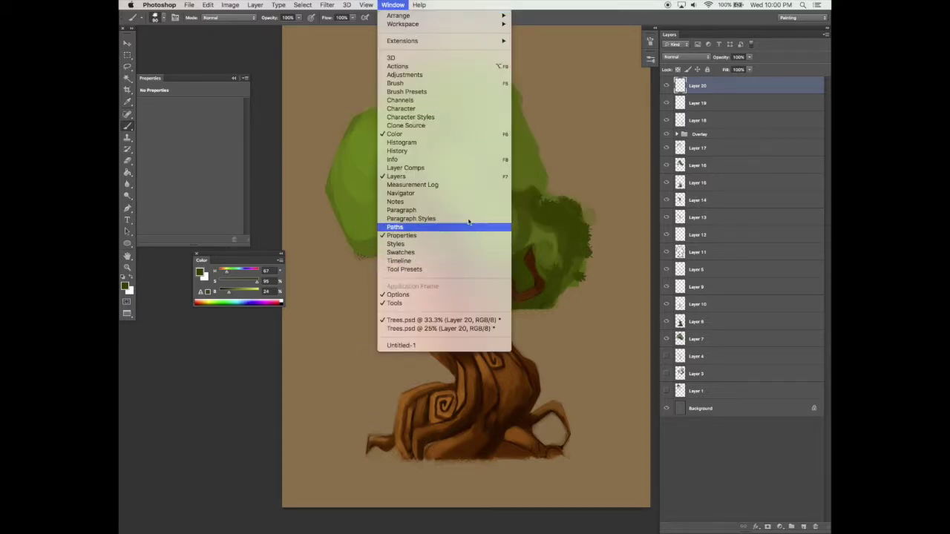
left_click(401, 6)
left_click(650, 61)
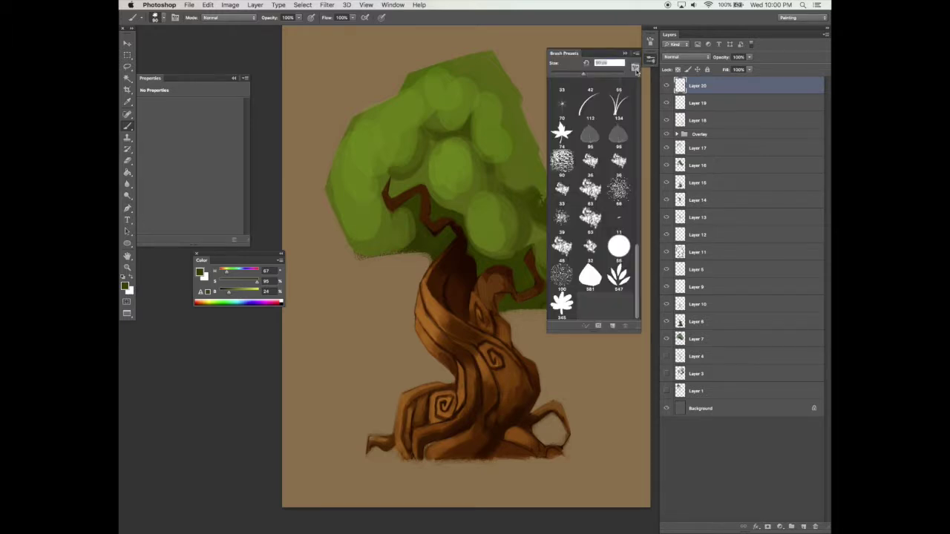
left_click(651, 43)
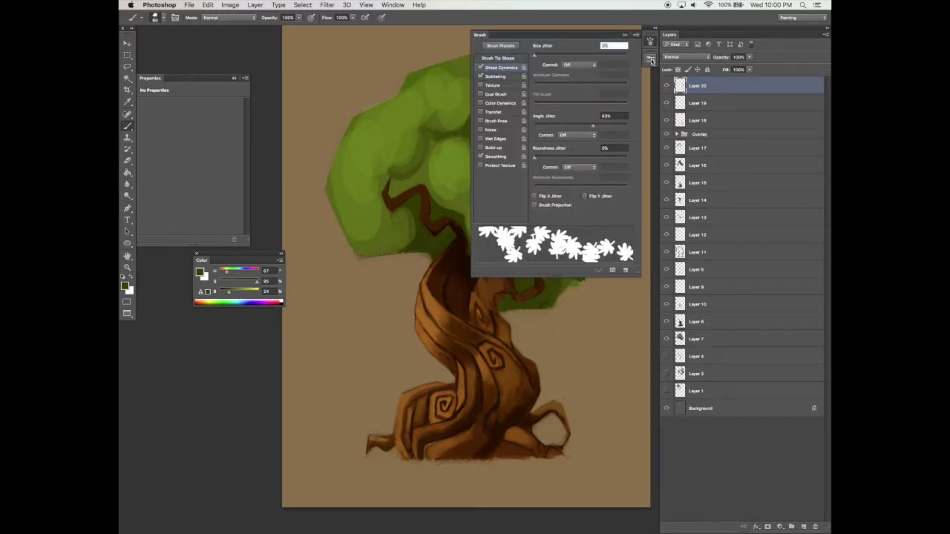
left_click(650, 60)
left_click(626, 54)
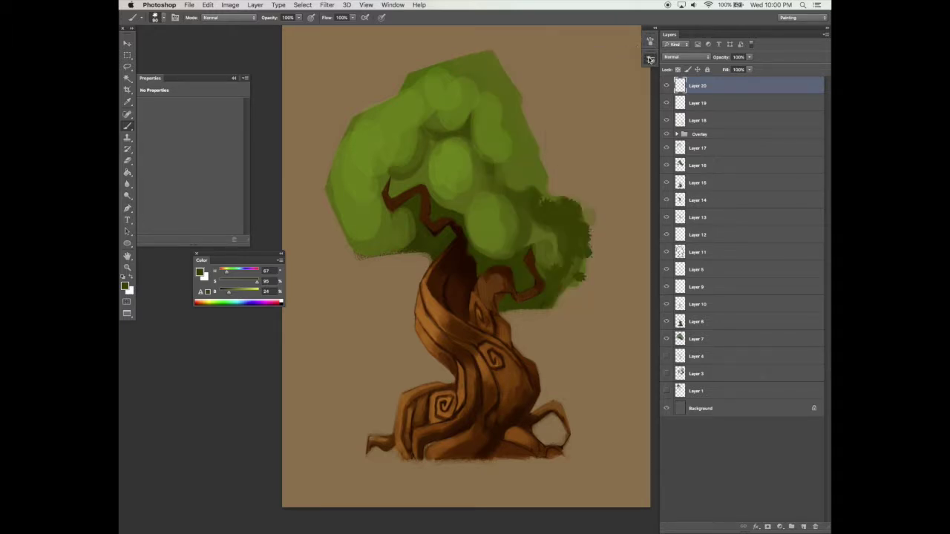
left_click(650, 60)
left_click(627, 54)
Replace the current brush presets with the 00_TREES_LEAVES set without saving changes to the current brushes
left_click(651, 60)
left_click(635, 56)
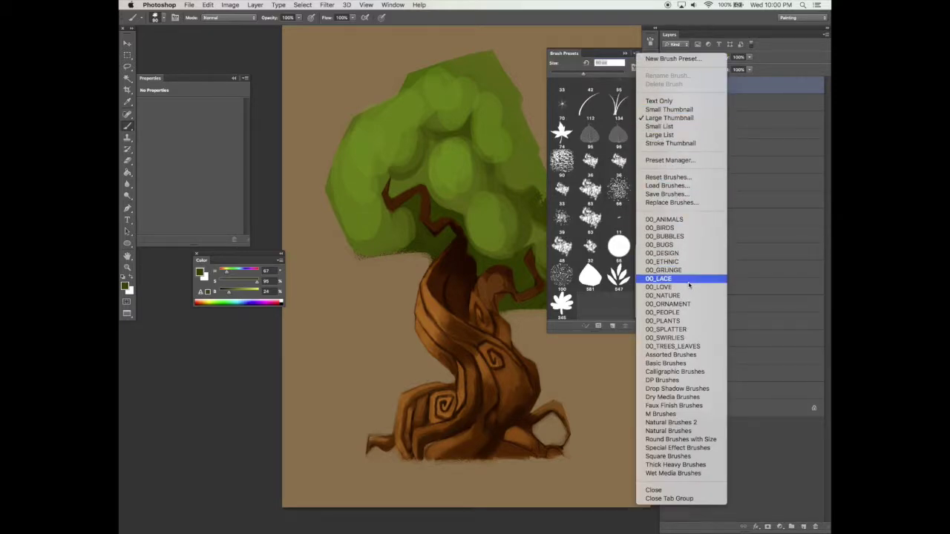
left_click(672, 346)
left_click(545, 179)
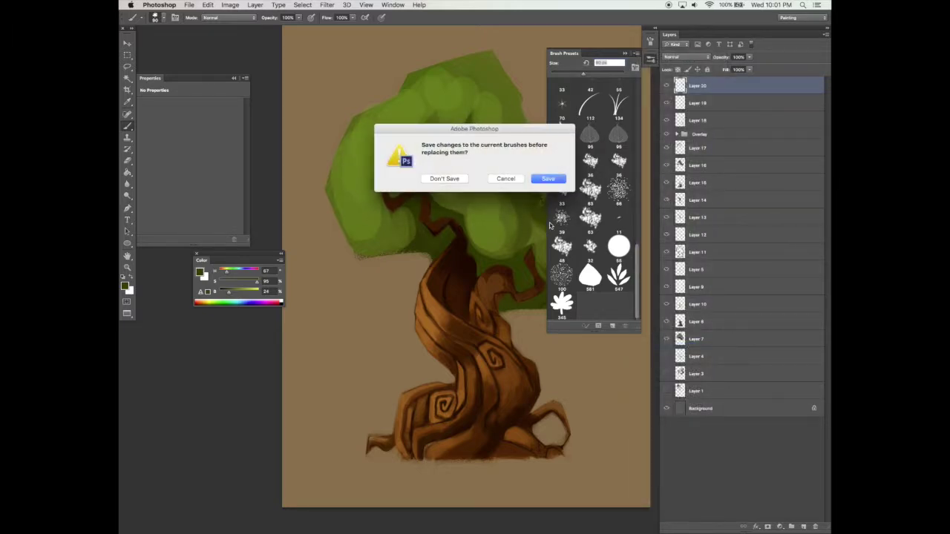
left_click(462, 180)
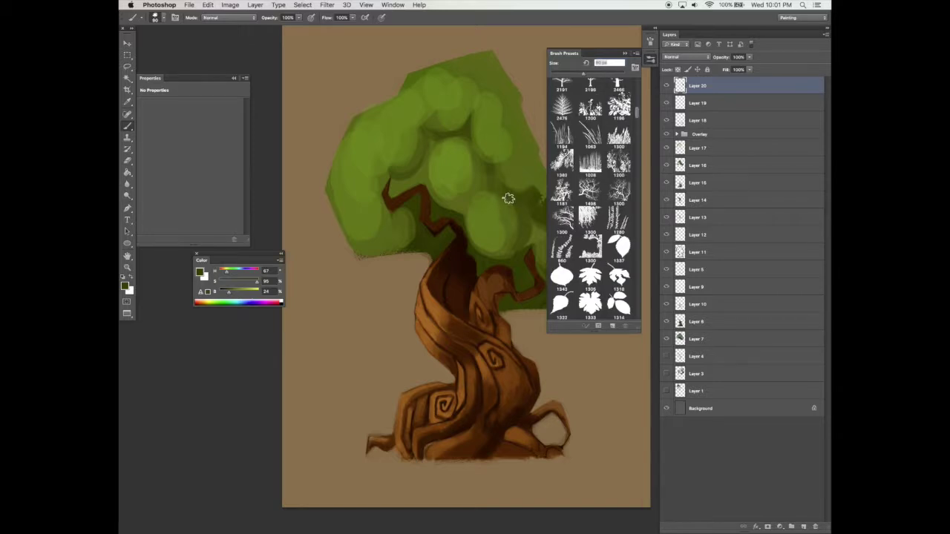
Select the 1338 px jagged, lobed leaf brush from the loaded trees and leaves presets
scroll(636, 118, "down", 5)
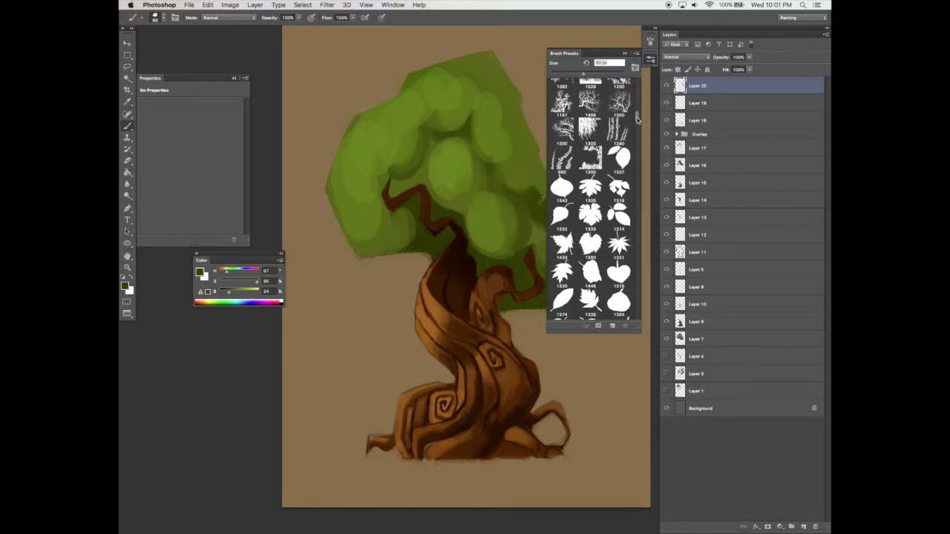
scroll(637, 118, "down", 3)
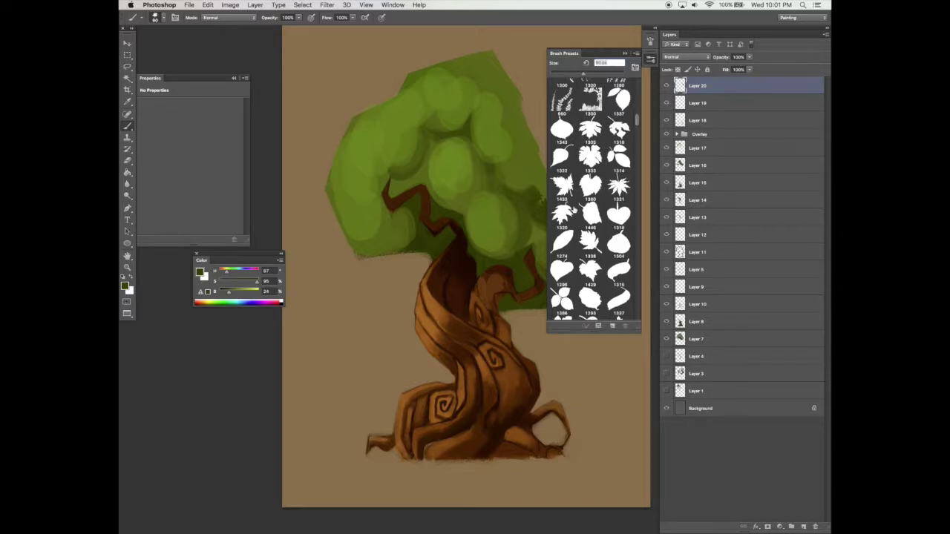
left_click(588, 241)
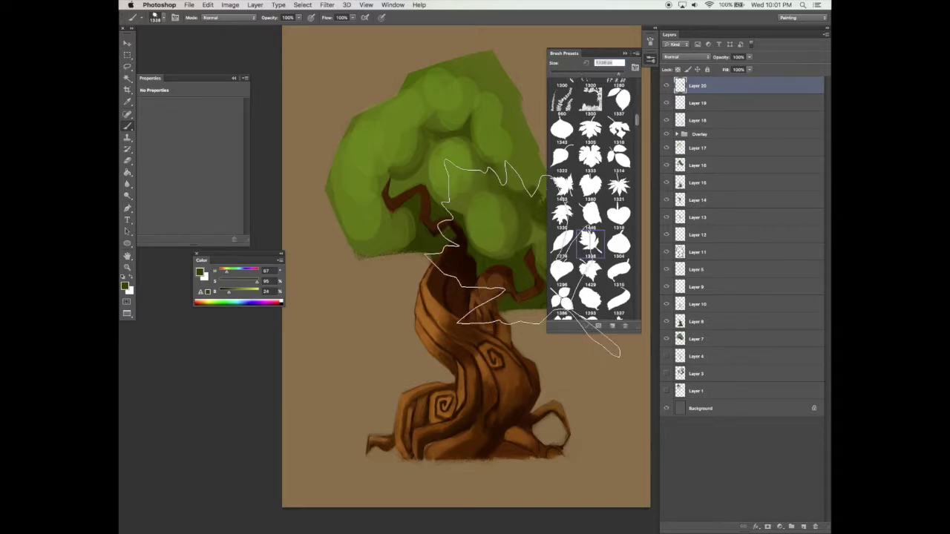
Check the selected leaf brush's settings and browse further through the leaf-shaped presets
left_click(651, 42)
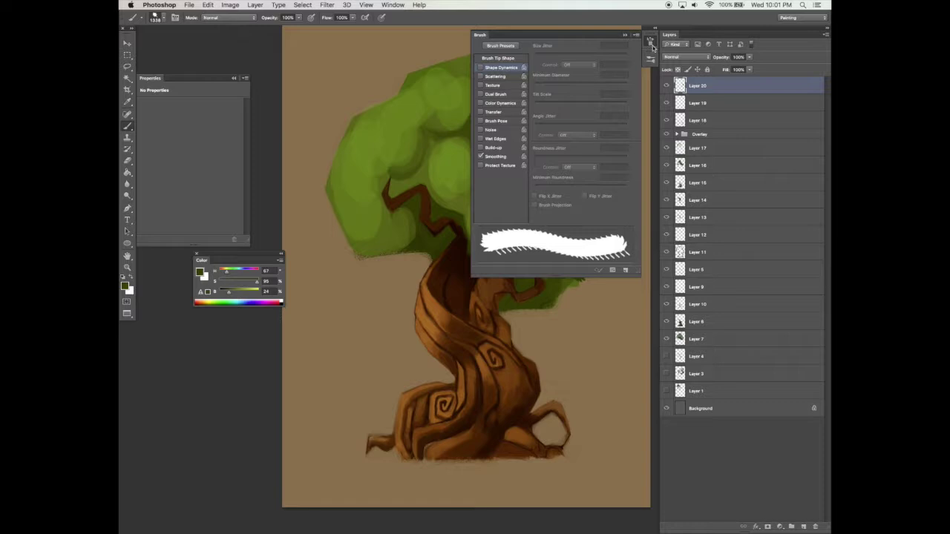
left_click(650, 59)
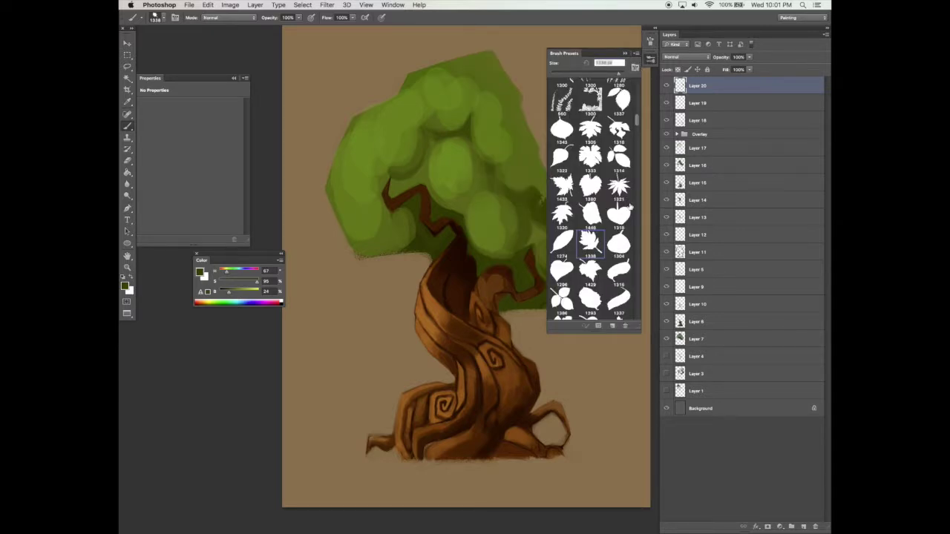
left_click_drag(633, 111, 637, 136)
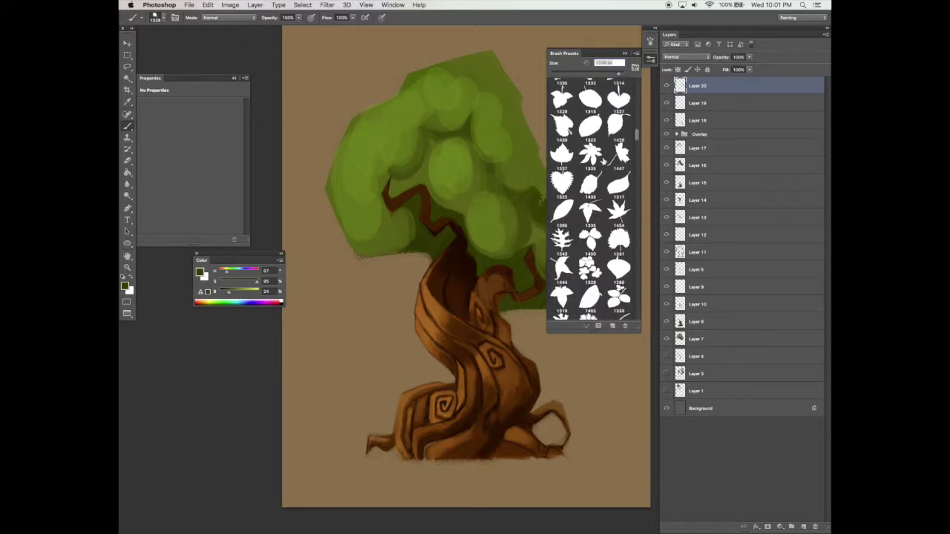
Try the 1329 px brush with clustered rounded leaves as a full-size stamp over the trunk, and undo the stamp
left_click(562, 237)
left_click(590, 268)
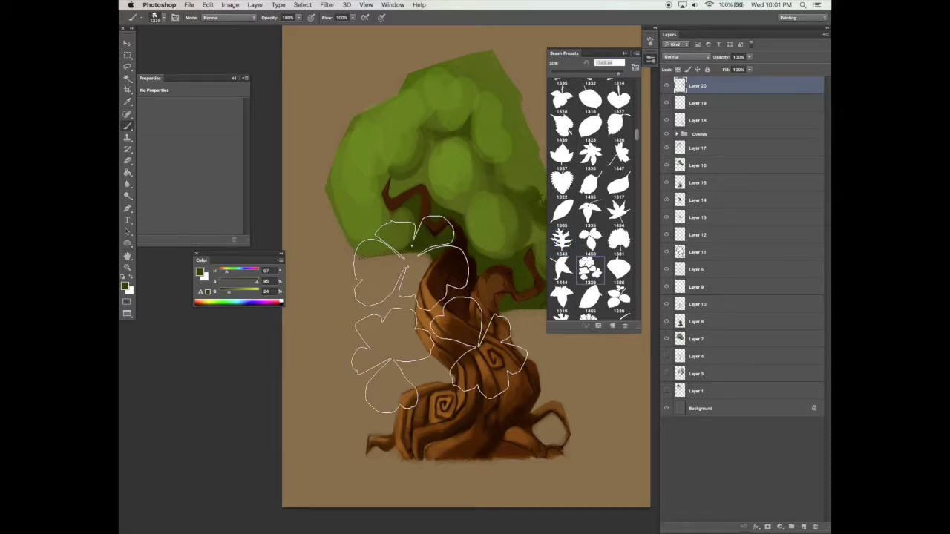
left_click(384, 344)
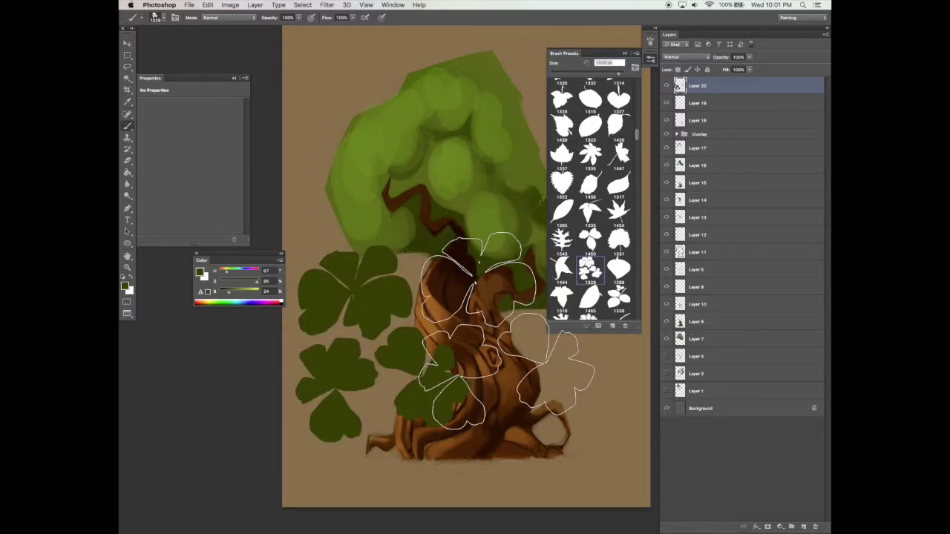
key("super+z")
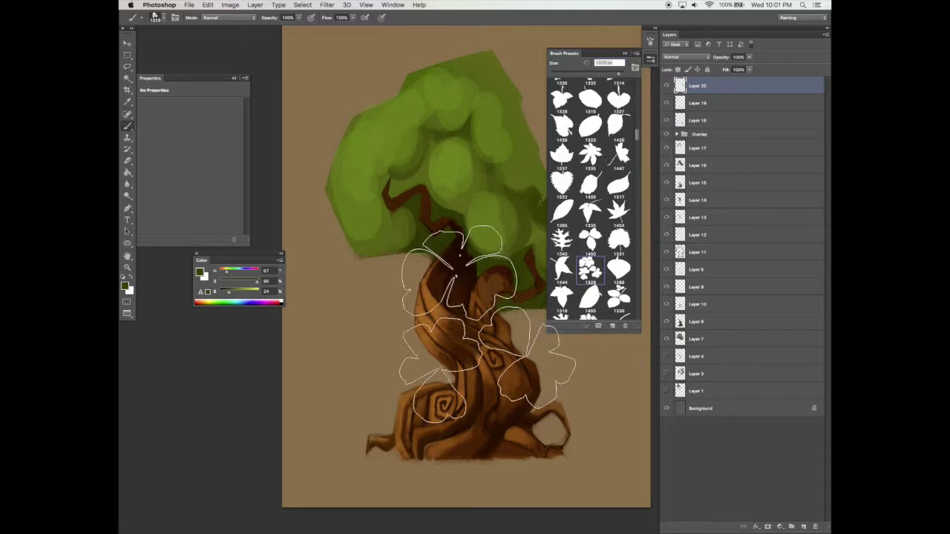
Reduce the clustered leaf brush to 100 px, test it on the root left of the trunk, and undo the strokes
key("bracketleft")
key("bracketleft")
key("bracketleft")
key("bracketleft")
key("bracketleft")
key("bracketleft")
key("bracketleft")
key("bracketleft")
key("bracketleft")
key("bracketleft")
key("bracketleft")
key("bracketleft")
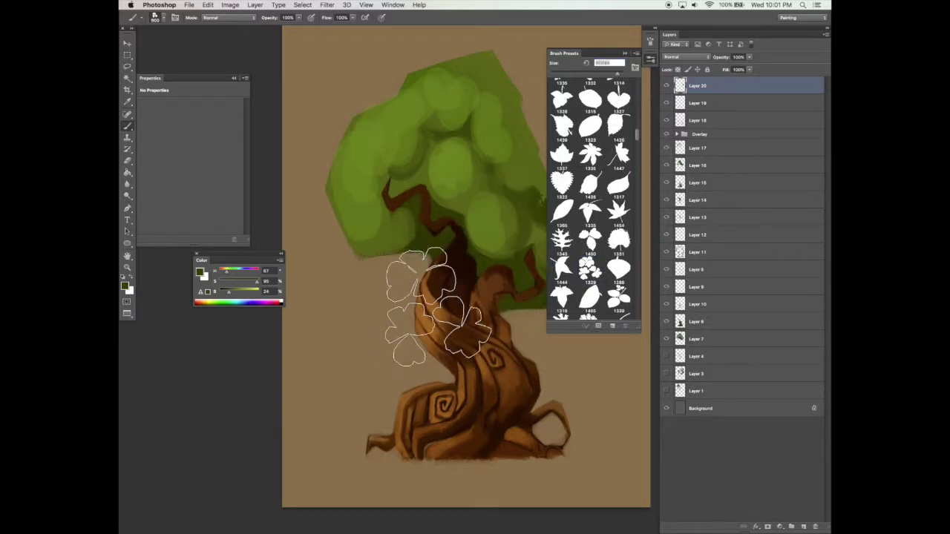
key("bracketleft")
key("bracketleft")
key("bracketleft")
mouse_move(409, 383)
left_mouse_down()
mouse_move(398, 409)
mouse_move(406, 397)
left_mouse_up()
key("super+alt+z")
key("super+alt+z")
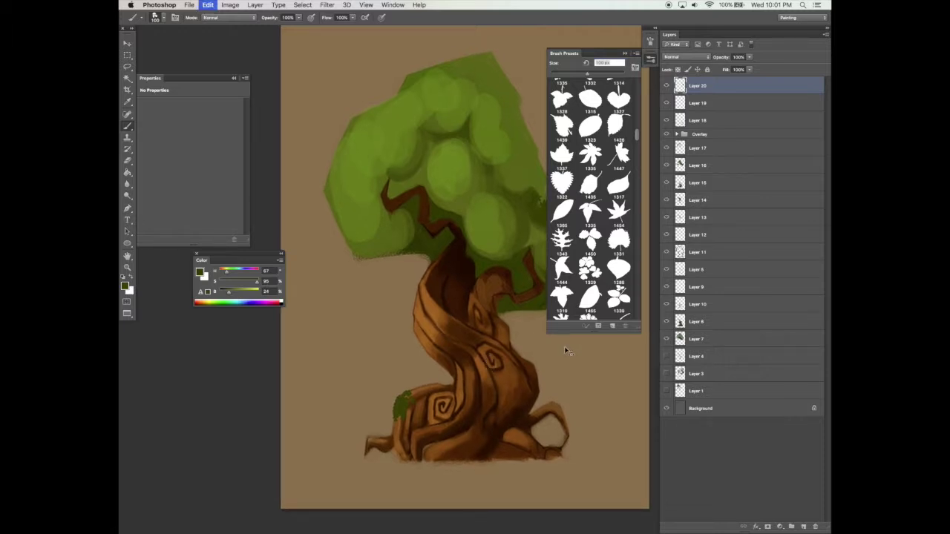
key("super+alt+z")
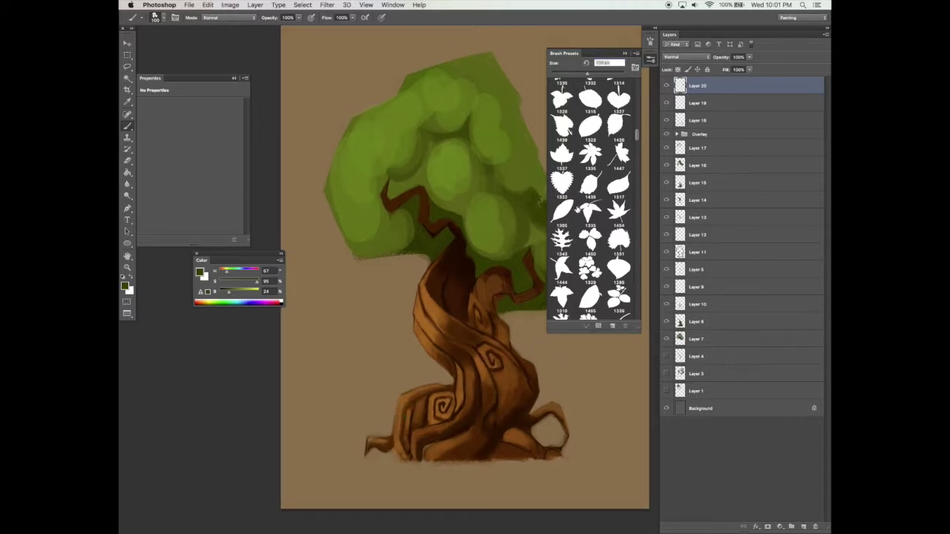
Try the drooping lobed leaf brush with a long stem over the trunk, and undo the test stamps
scroll(634, 141, "up", 5)
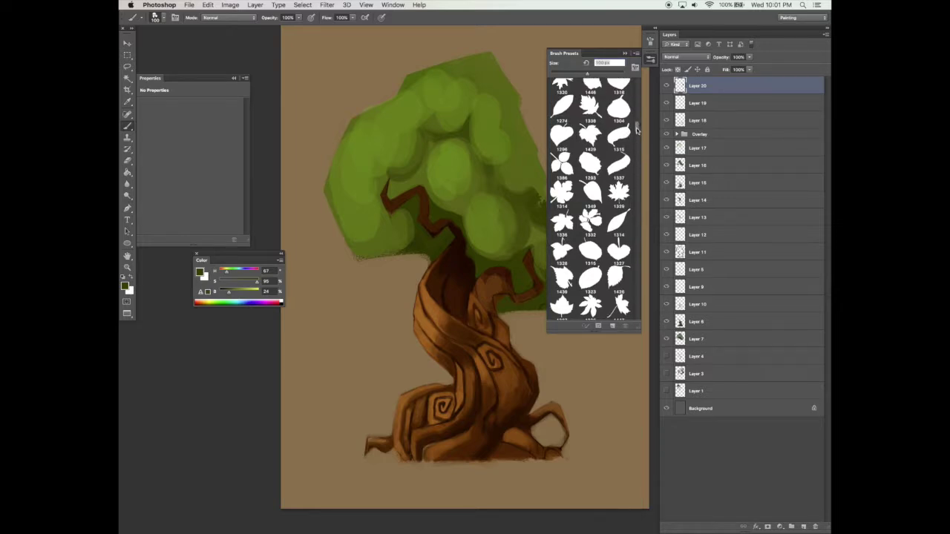
scroll(636, 130, "up", 4)
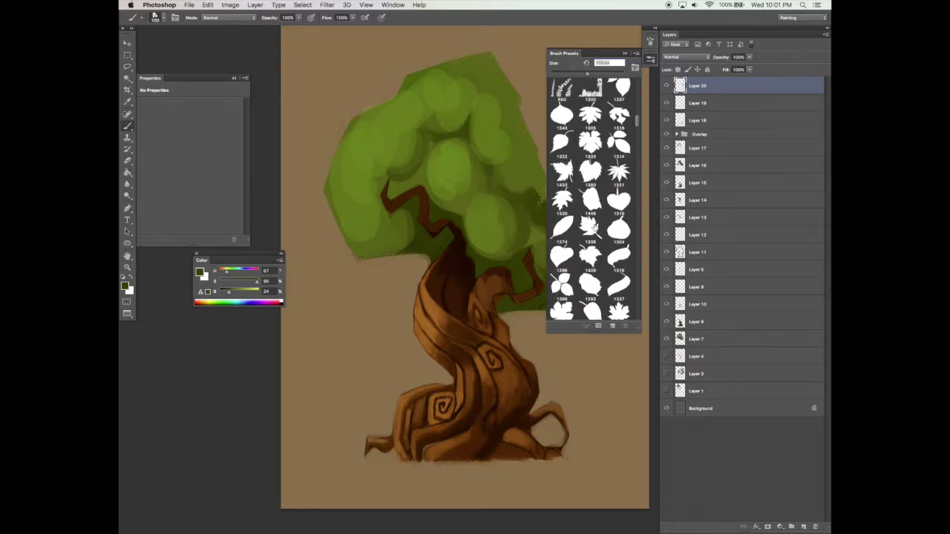
scroll(629, 136, "up", 3)
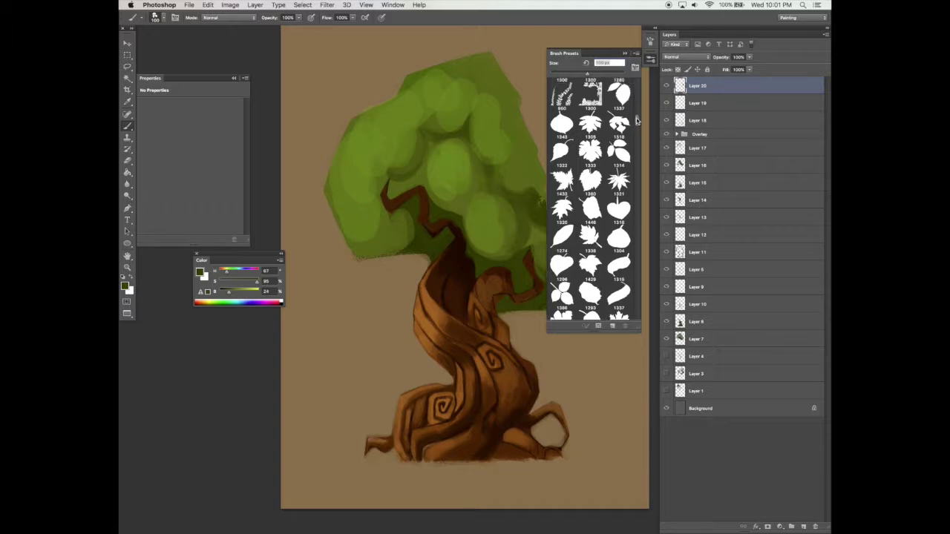
left_click(619, 162)
left_click(417, 346)
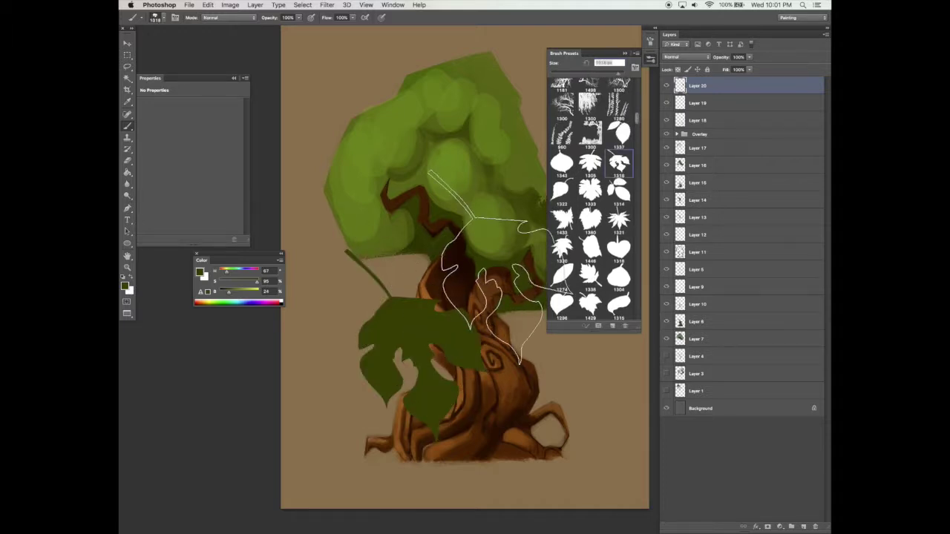
left_click_drag(474, 297, 472, 302)
key("super+z")
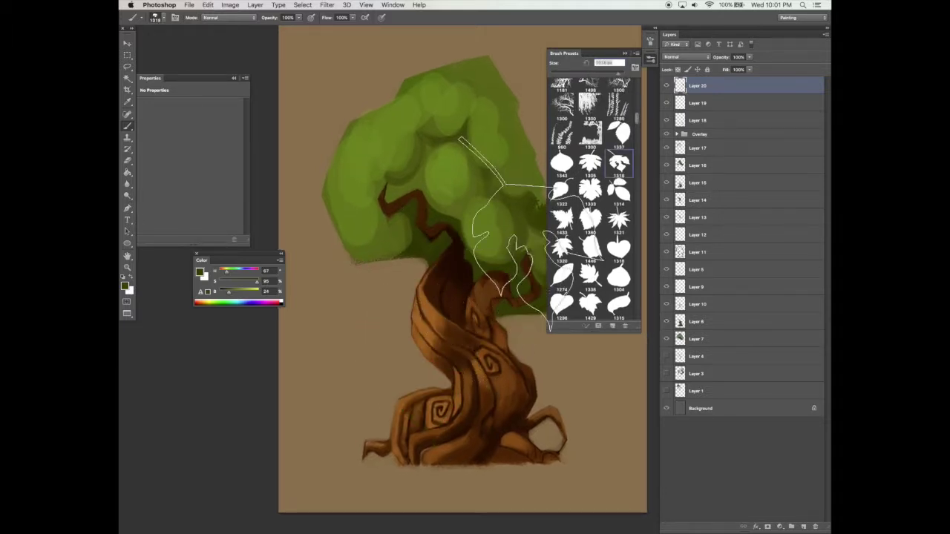
Choose the pointed, many-lobed leaf brush and test its shape with stamps over the trunk, undoing each one
left_click(590, 162)
left_click(438, 306)
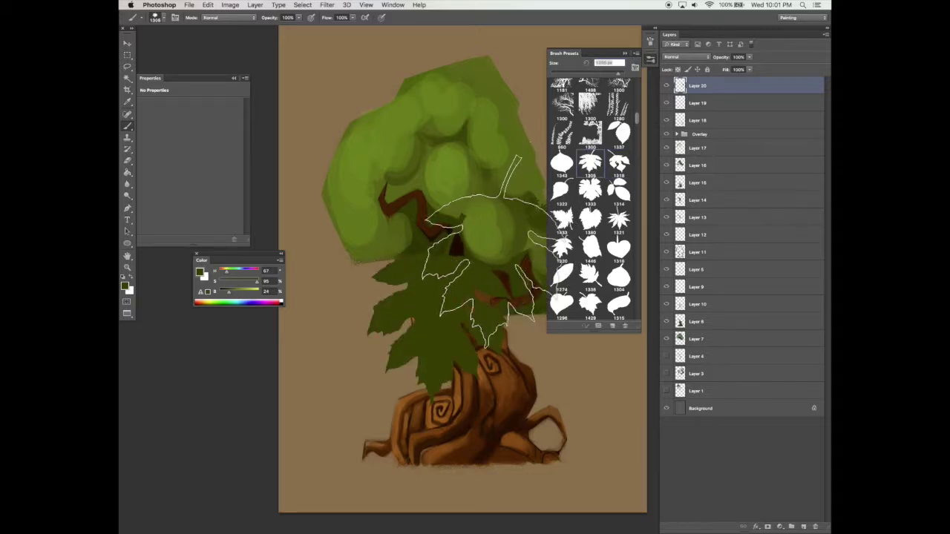
key("super+z")
left_click(438, 315)
key("super+z")
Set the leaf brush's tip spacing to 98% and enable both-axes scattering at 201% with count 2 and 22% count jitter
left_click(625, 54)
key("F5")
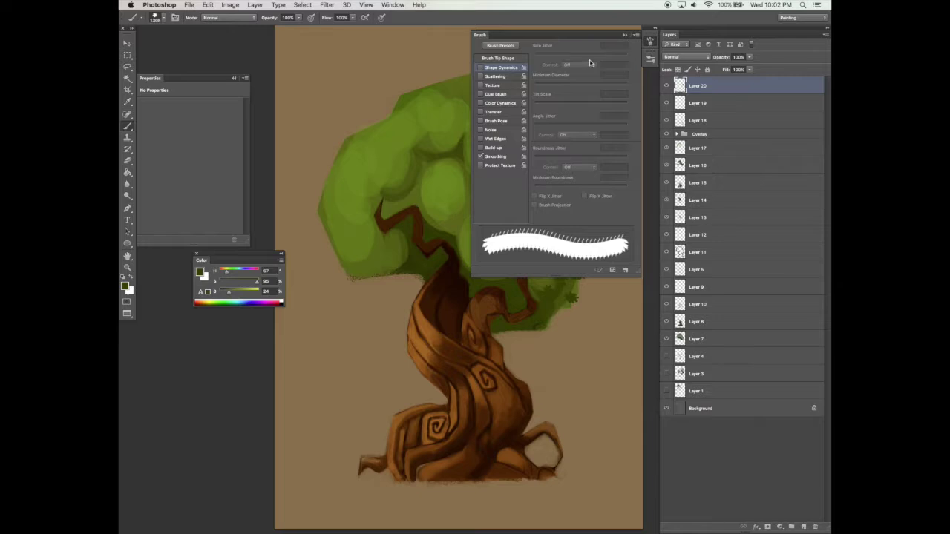
left_click(518, 59)
left_click_drag(562, 202, 577, 205)
left_click(510, 77)
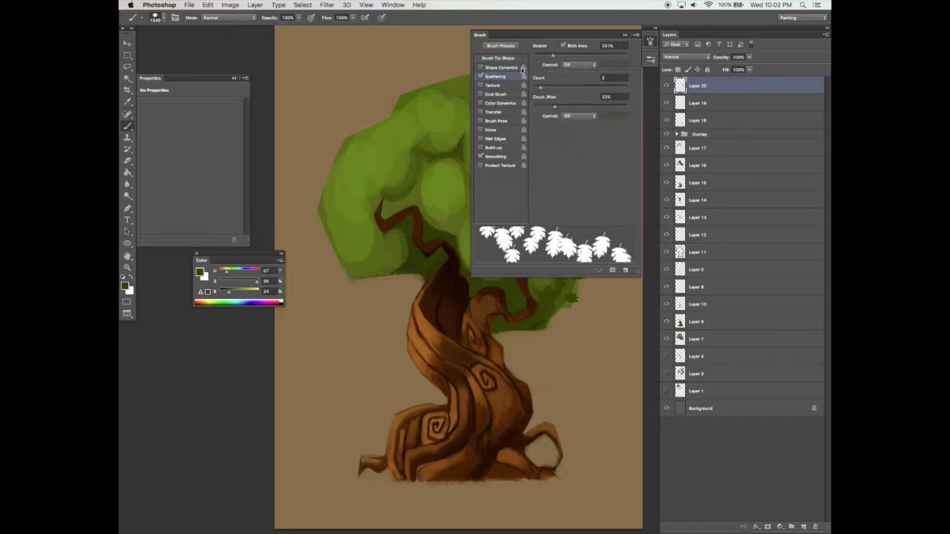
Enable Shape Dynamics for the leaf brush with 17% size jitter, 21% minimum diameter and 16% angle jitter
left_click(514, 67)
left_click_drag(550, 57, 554, 85)
left_click_drag(562, 125, 589, 129)
left_click(527, 59)
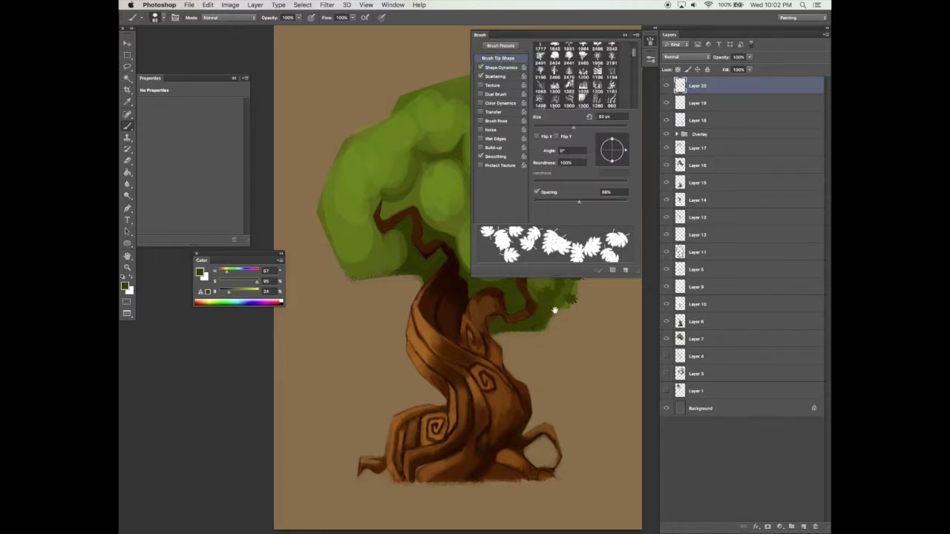
Undo the earlier leaf strokes at the canopy's lower right and test the configured leaf brush along its right edge
left_click(628, 35)
key("super+z")
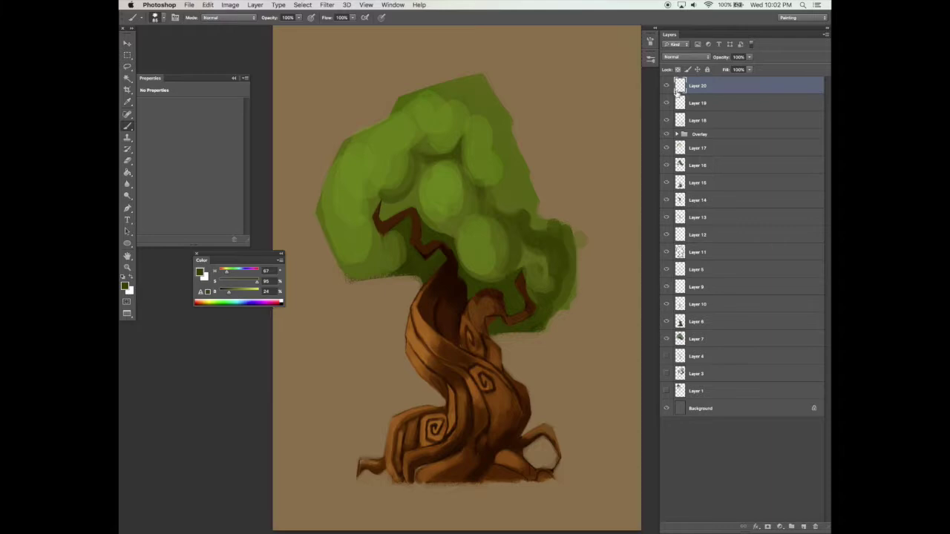
left_click(562, 245, "super")
mouse_move(576, 232)
left_mouse_down()
mouse_move(585, 265)
mouse_move(594, 250)
left_mouse_up()
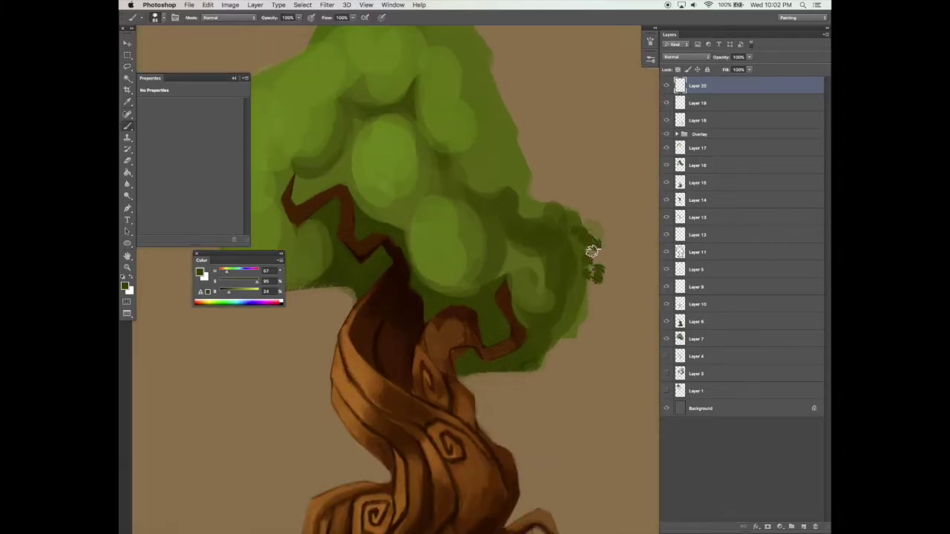
scroll(598, 250, "down", 2)
Try a lower scatter of under 100% with a leaf stroke along the canopy's right edge, and undo the stroke
left_click(650, 41)
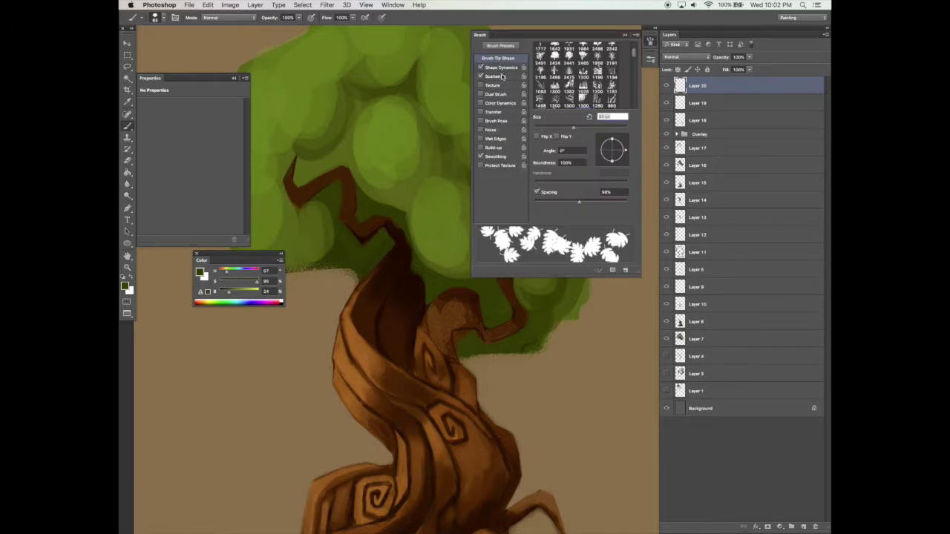
left_click(506, 77)
left_click_drag(552, 60, 543, 57)
left_click(626, 35)
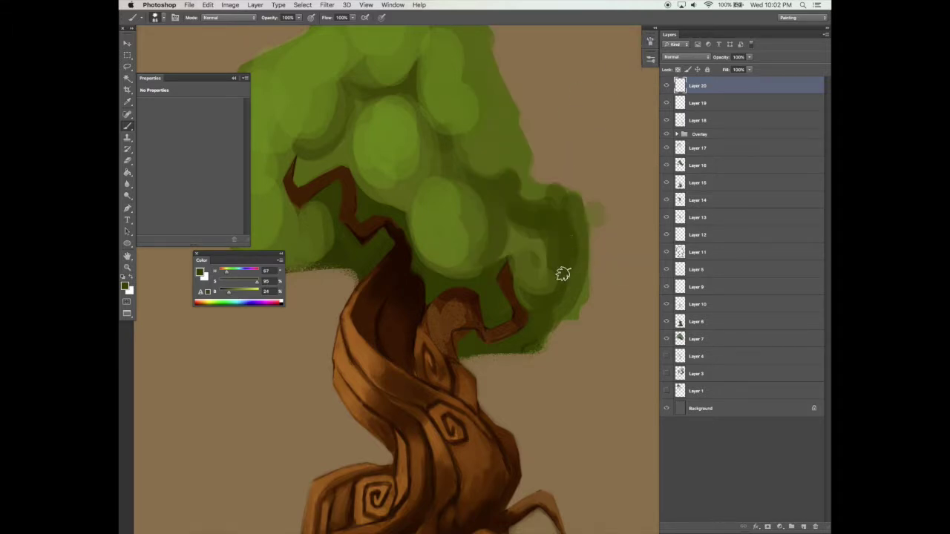
left_click_drag(566, 299, 581, 248)
key("super+z")
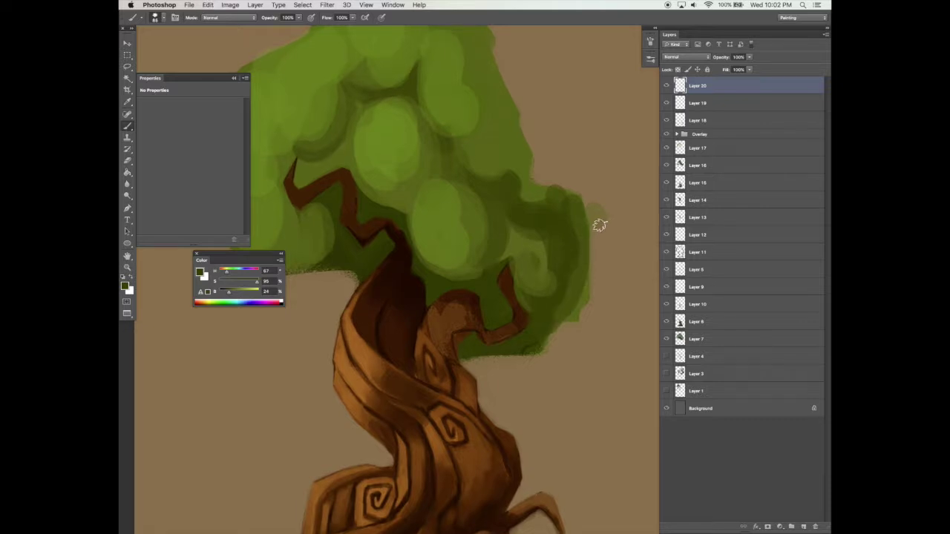
Increase the brush tip spacing and paint dark green leaves along the canopy's right edge
left_click(650, 41)
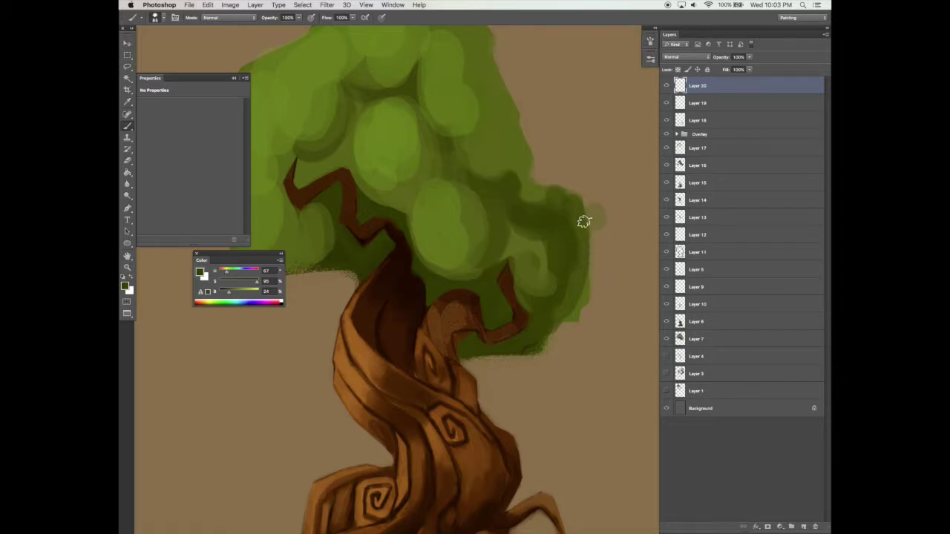
key("super+space")
left_click_drag(587, 221, 571, 234)
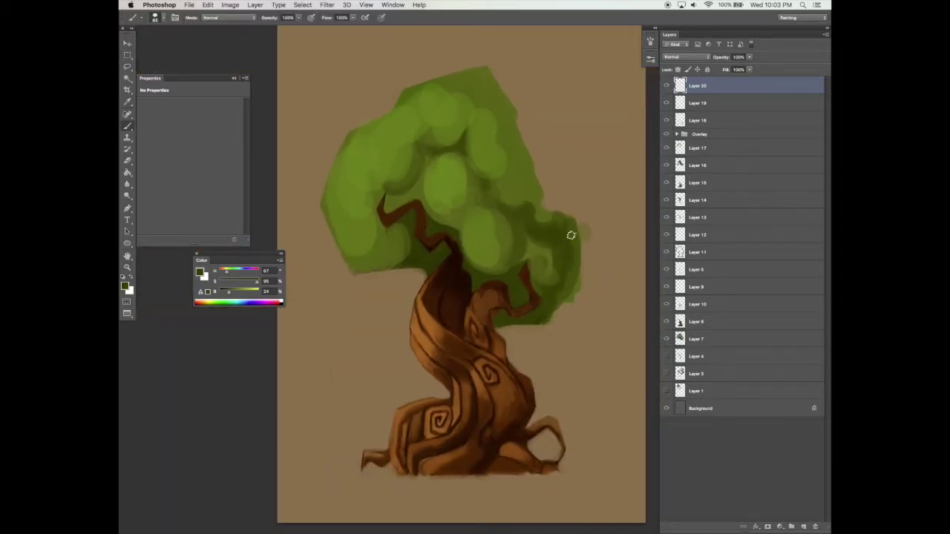
left_click(651, 41)
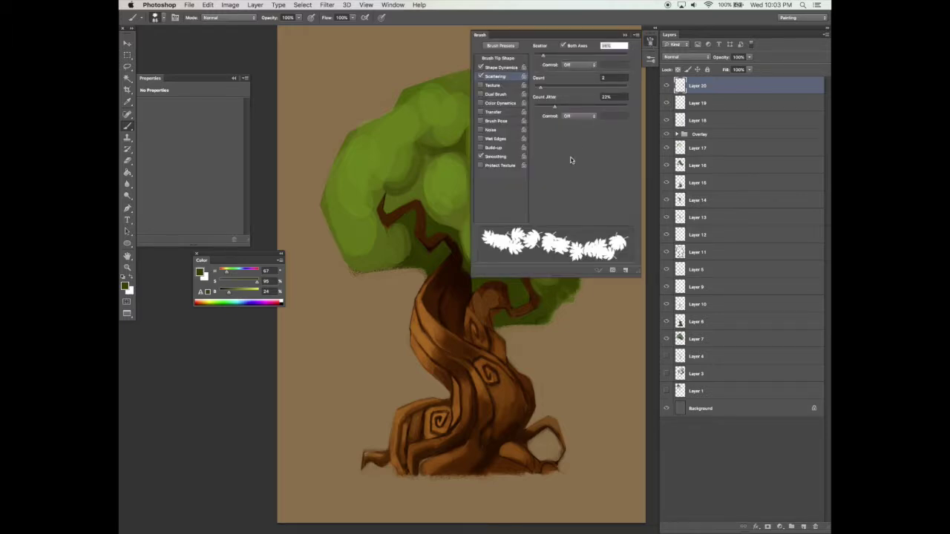
left_click(512, 59)
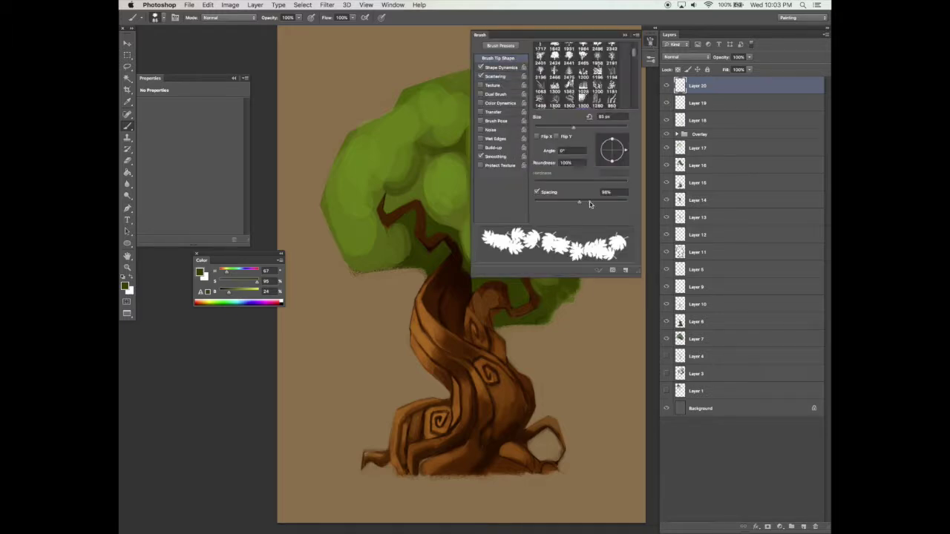
left_click_drag(595, 201, 607, 193)
key("F5")
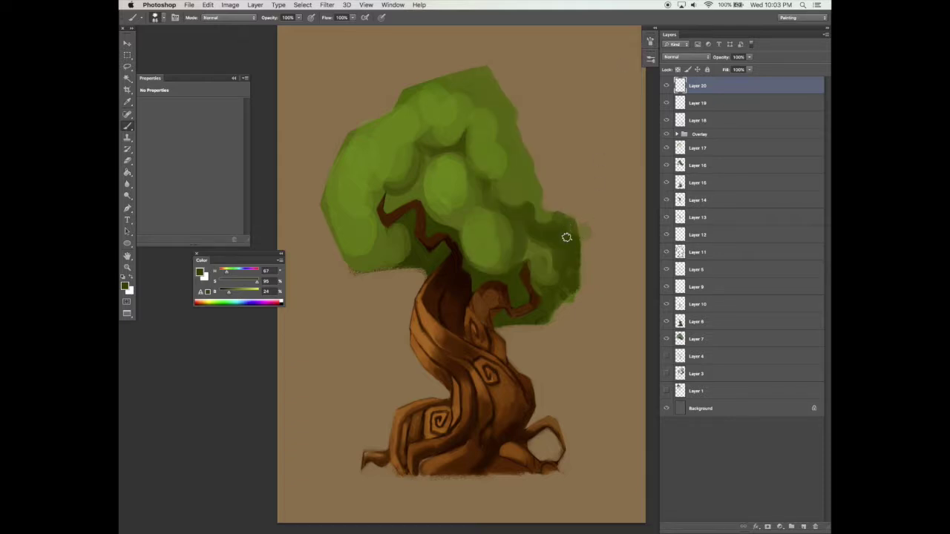
mouse_move(574, 276)
left_mouse_down()
mouse_move(563, 306)
mouse_move(579, 240)
mouse_move(580, 262)
mouse_move(585, 252)
left_mouse_up()
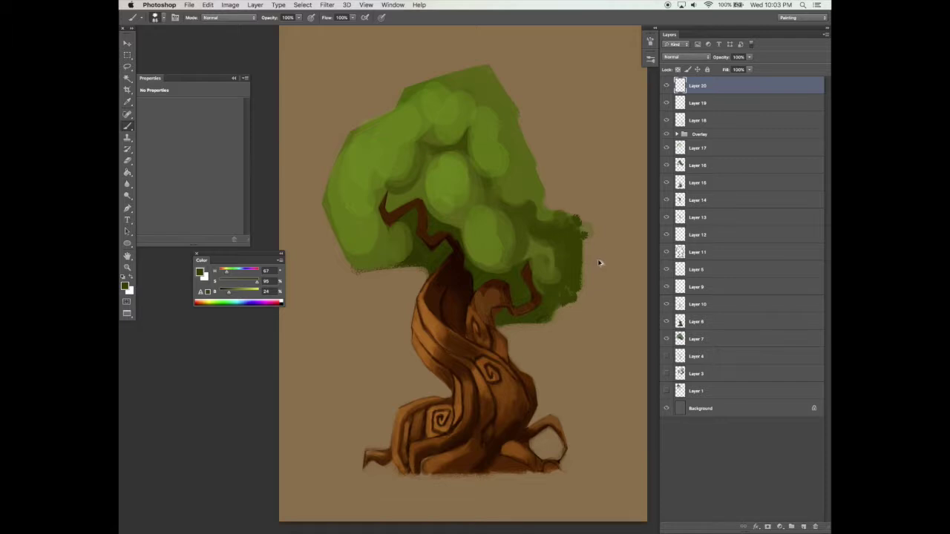
Rotate the leaf brush tip to an angle of 105° and widen its spacing to 189%
left_click(650, 41)
left_click(503, 68)
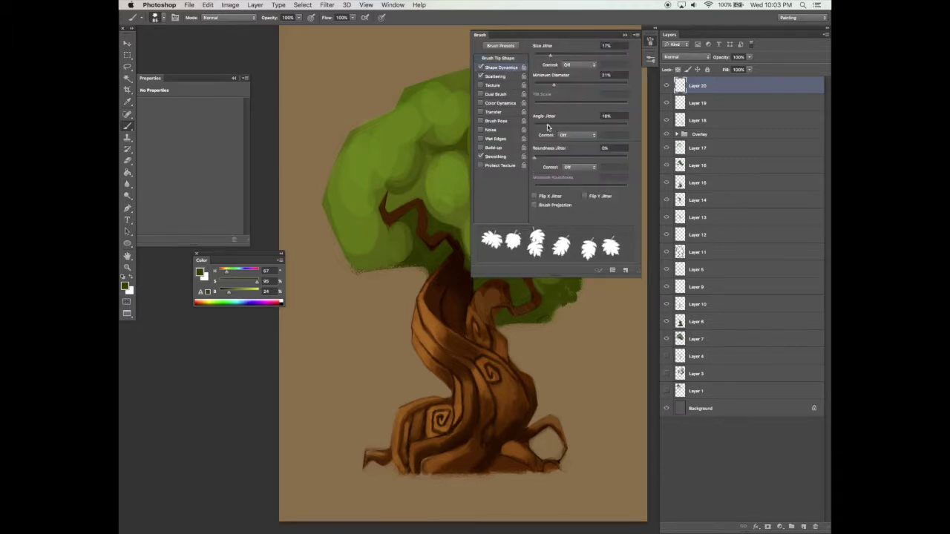
left_click(516, 58)
mouse_move(618, 132)
left_mouse_down()
mouse_move(607, 132)
mouse_move(615, 124)
left_mouse_up()
left_click_drag(594, 203, 608, 203)
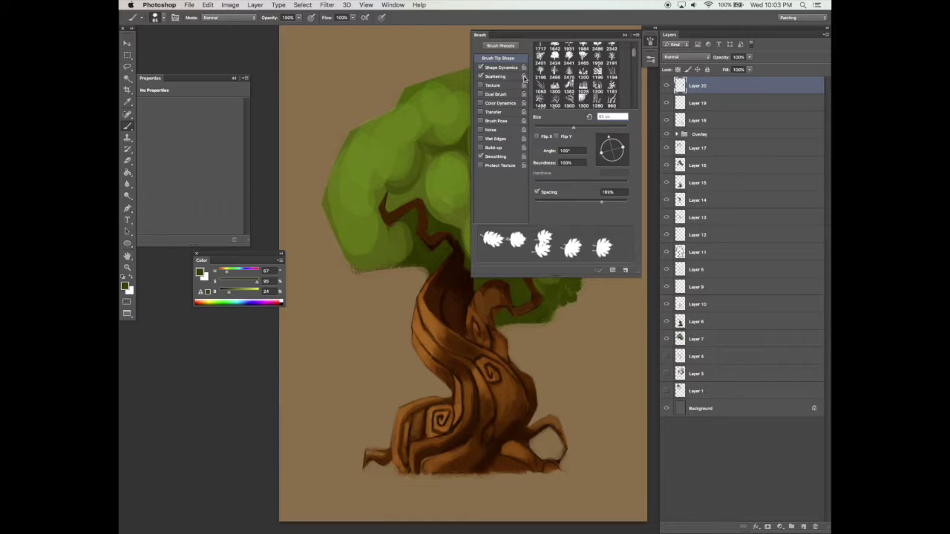
Set the brush scatter to 263% with a count of 4, and paint leaves over the canopy's right side
left_click(519, 76)
left_click_drag(561, 57, 559, 55)
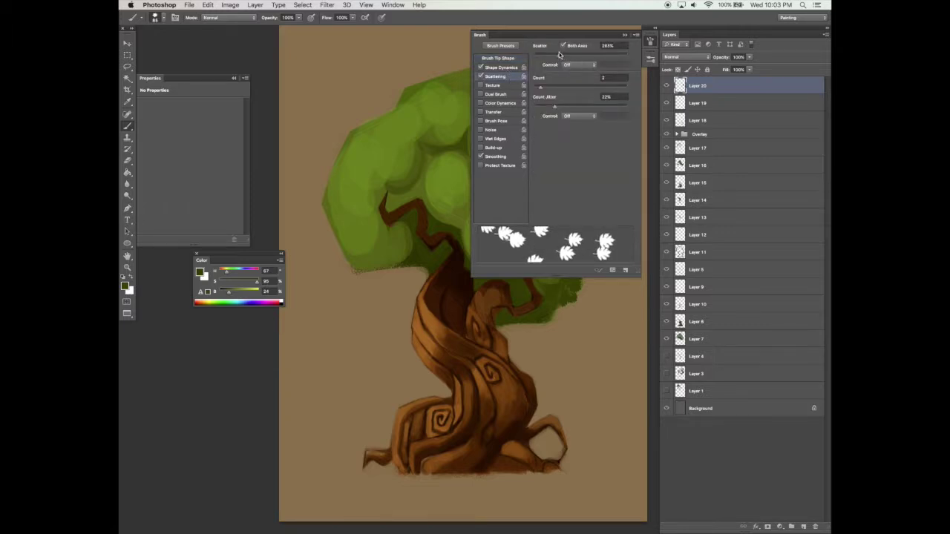
left_click(553, 85)
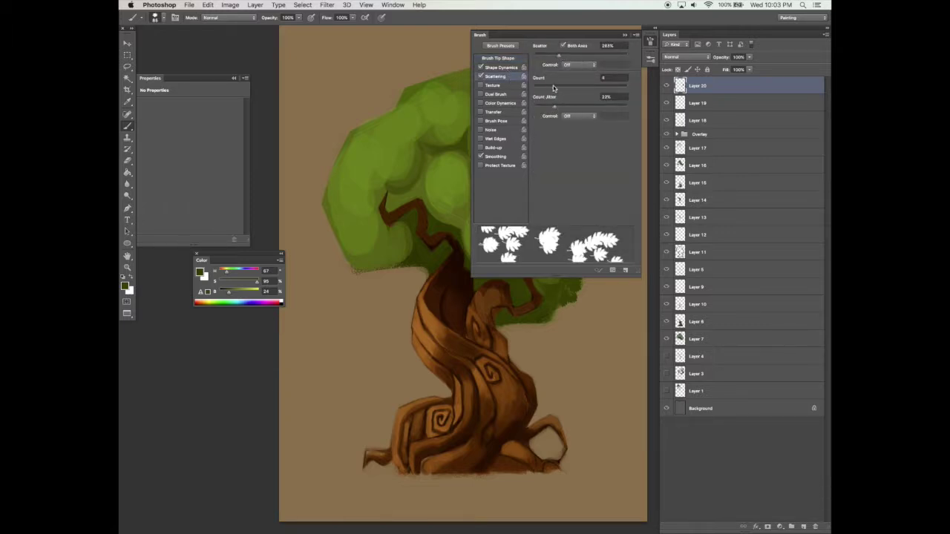
left_click(626, 34)
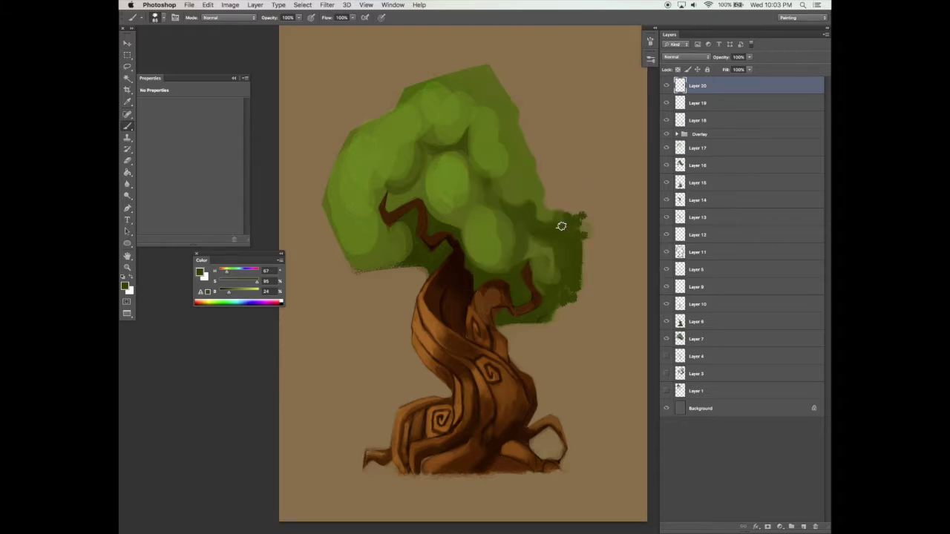
mouse_move(550, 217)
left_mouse_down()
mouse_move(573, 220)
mouse_move(579, 265)
mouse_move(578, 227)
mouse_move(571, 285)
left_mouse_up()
Increase the leaf brush's angle jitter in Shape Dynamics
left_click(651, 45)
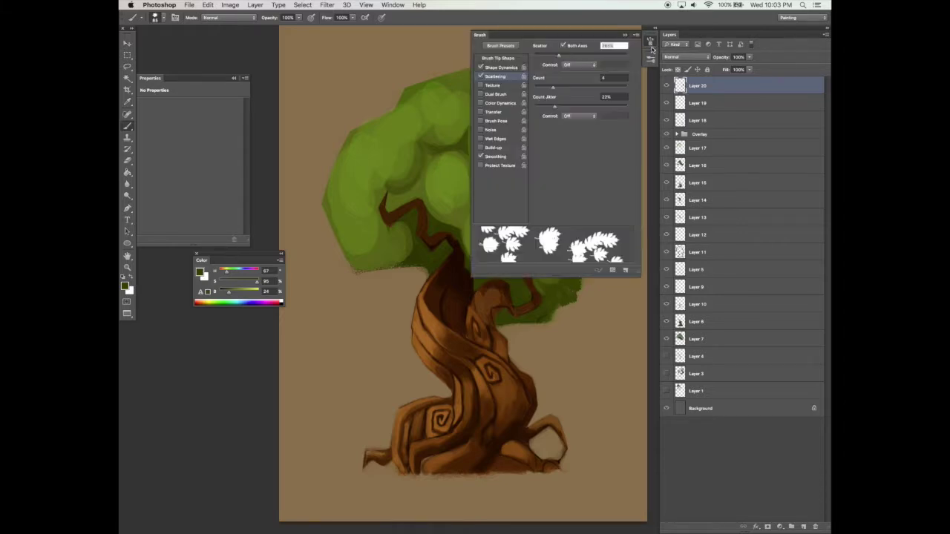
left_click(519, 67)
left_click_drag(550, 127, 559, 126)
left_click(625, 35)
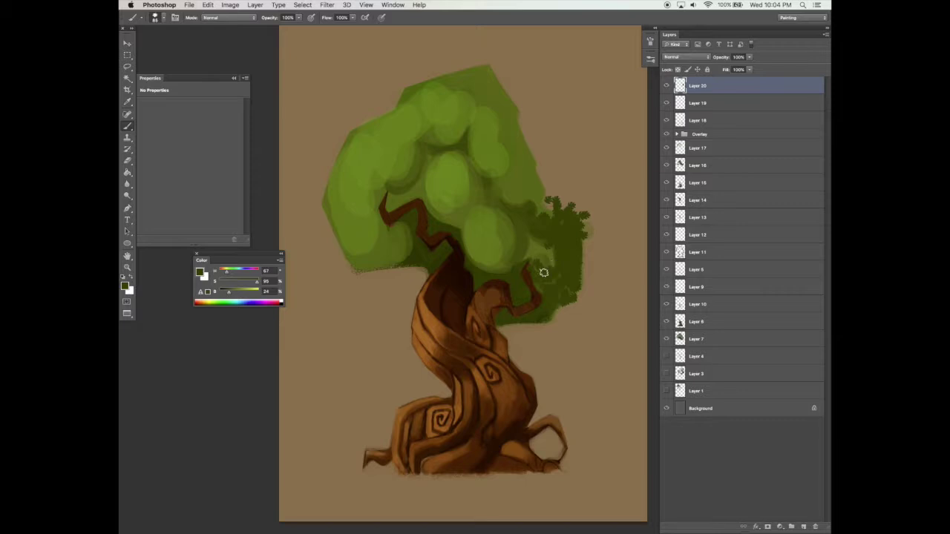
Paint dark leaves across the lower-right canopy, its bottom edge and the shadows toward the centre, erasing excess leaves around the light clump
mouse_move(556, 253)
left_mouse_down()
mouse_move(527, 322)
mouse_move(554, 301)
mouse_move(515, 322)
mouse_move(538, 302)
mouse_move(519, 305)
mouse_move(522, 293)
left_mouse_up()
key("e")
key("b")
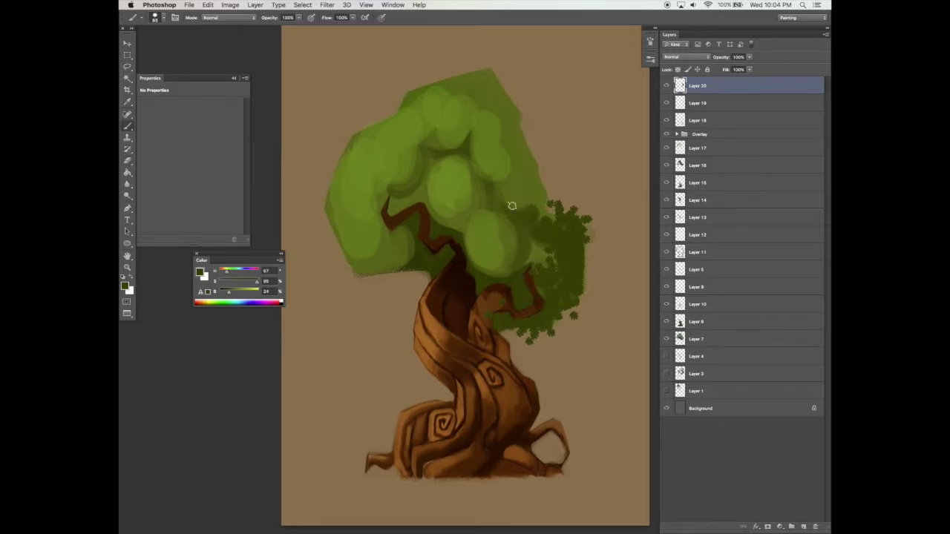
key("e")
mouse_move(518, 271)
left_mouse_down()
mouse_move(520, 281)
mouse_move(523, 269)
left_mouse_up()
key("b")
mouse_move(512, 215)
left_mouse_down()
mouse_move(533, 202)
mouse_move(528, 217)
left_mouse_up()
key("space")
left_click_drag(523, 195, 525, 193)
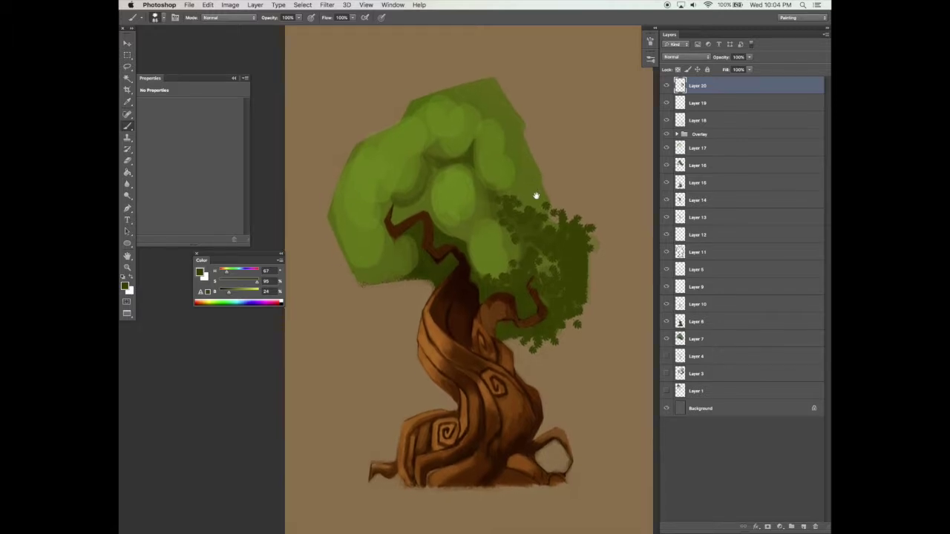
Lower the leaf brush to 63% opacity and 51% flow, and paint sampled mid-green leaves over the dark foliage's upper edge
left_click(298, 18)
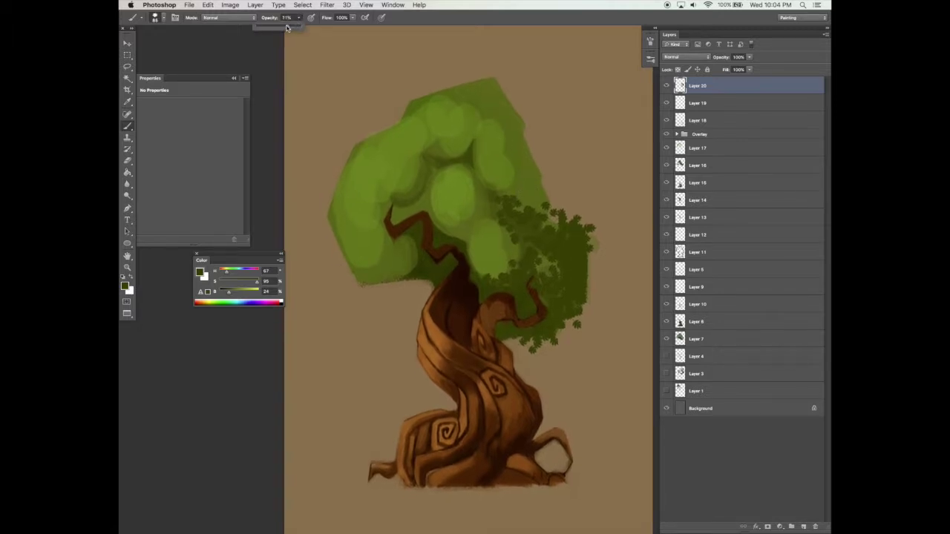
left_click(352, 17)
left_click(335, 27)
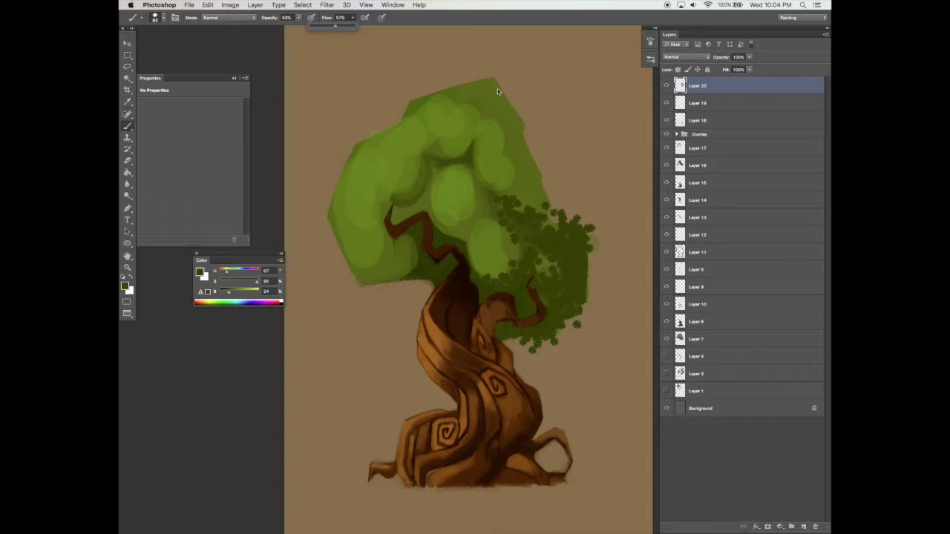
left_click(524, 180, "alt")
left_click_drag(517, 216, 539, 218)
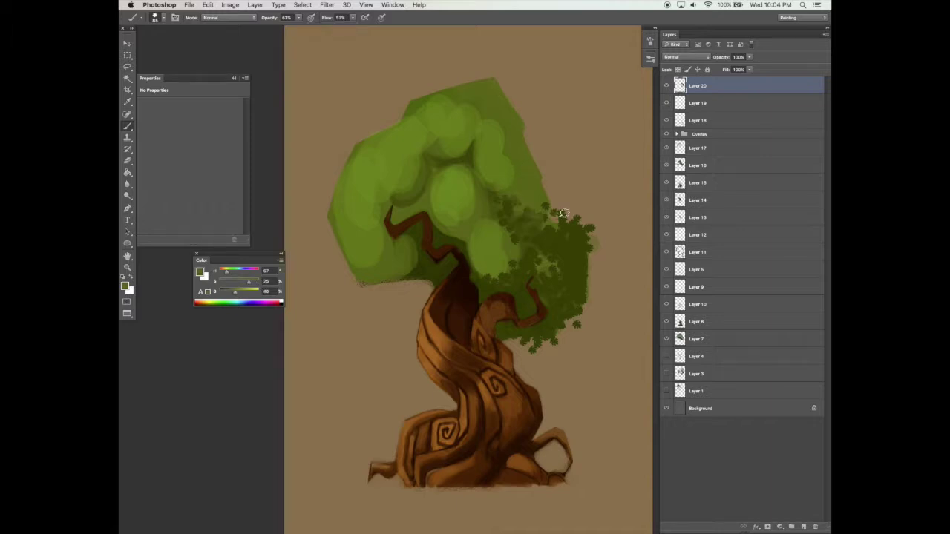
left_click_drag(576, 257, 610, 300)
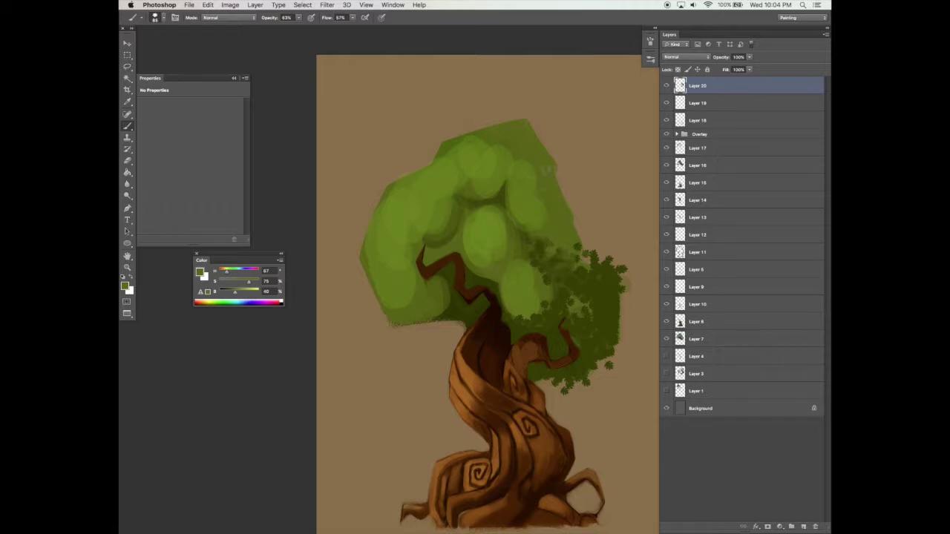
Set the brush to 86% opacity and 89% flow, and paint mid-green leaves down the canopy's upper-right edge
left_click(299, 17)
left_click_drag(351, 17, 369, 28)
left_click(542, 194)
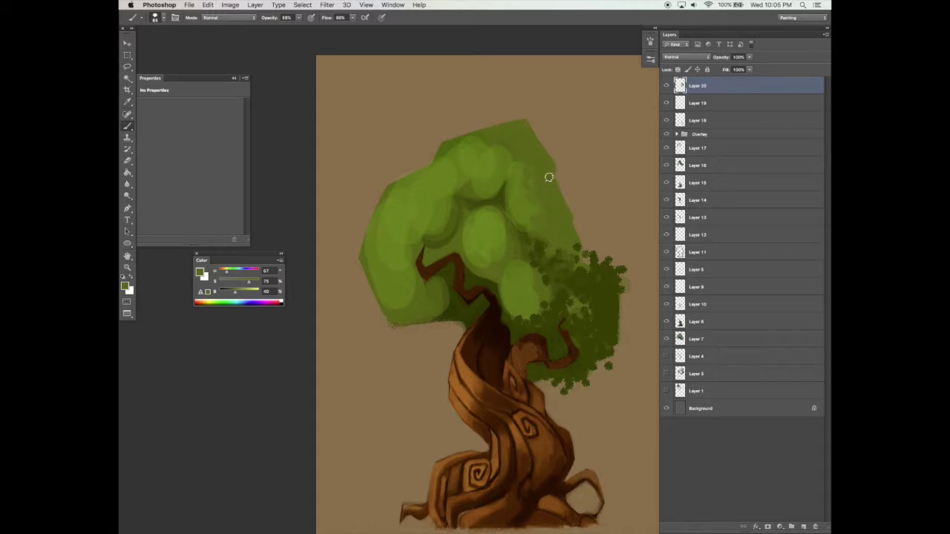
mouse_move(564, 204)
left_mouse_down()
mouse_move(579, 246)
mouse_move(571, 223)
mouse_move(571, 256)
mouse_move(557, 243)
mouse_move(565, 258)
mouse_move(589, 269)
left_mouse_up()
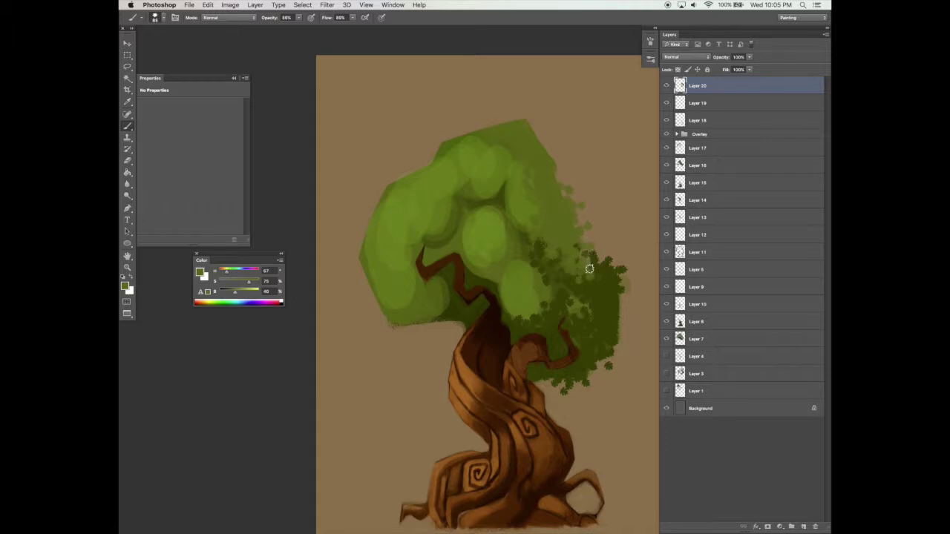
Paint mid-green leaves along the top of the canopy to break up its straight outline
left_click_drag(521, 131, 545, 137)
scroll(518, 141, "down", 1)
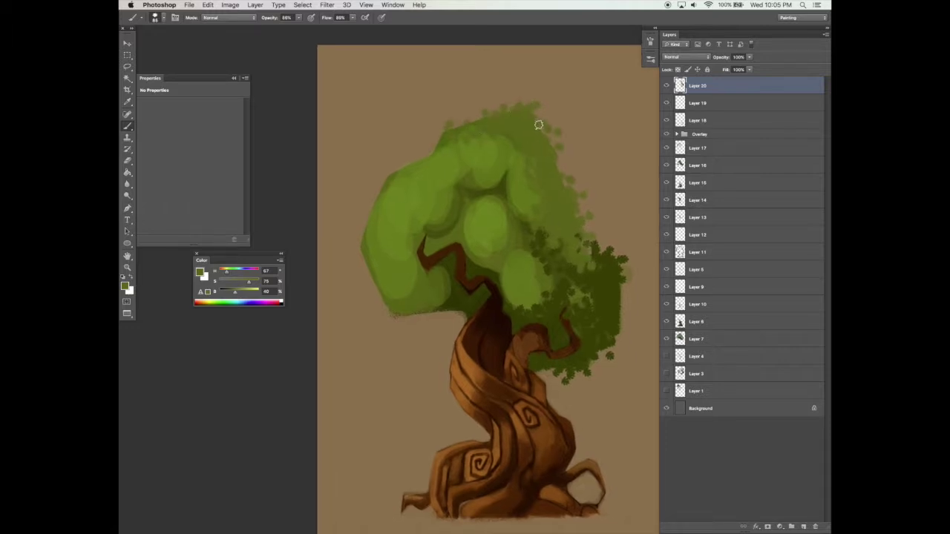
mouse_move(495, 118)
left_mouse_down()
mouse_move(460, 138)
mouse_move(462, 119)
left_mouse_up()
mouse_move(551, 199)
left_mouse_down()
mouse_move(595, 180)
mouse_move(556, 199)
left_mouse_up()
Sample light green from the canopy's left clump and paint leaves along its upper-left edge and interior
left_click(415, 186, "alt")
left_click_drag(381, 188, 423, 170)
left_click(399, 178, "alt")
mouse_move(415, 222)
left_mouse_down()
mouse_move(424, 204)
mouse_move(443, 197)
mouse_move(433, 206)
mouse_move(438, 170)
left_mouse_up()
Lower the brush opacity to 58% and paint darker leaves between the light clumps in the left and centre of the canopy
left_click(298, 17)
left_click_drag(290, 26, 275, 27)
mouse_move(433, 165)
left_mouse_down()
mouse_move(394, 282)
mouse_move(417, 264)
left_mouse_up()
left_click_drag(486, 190, 501, 174)
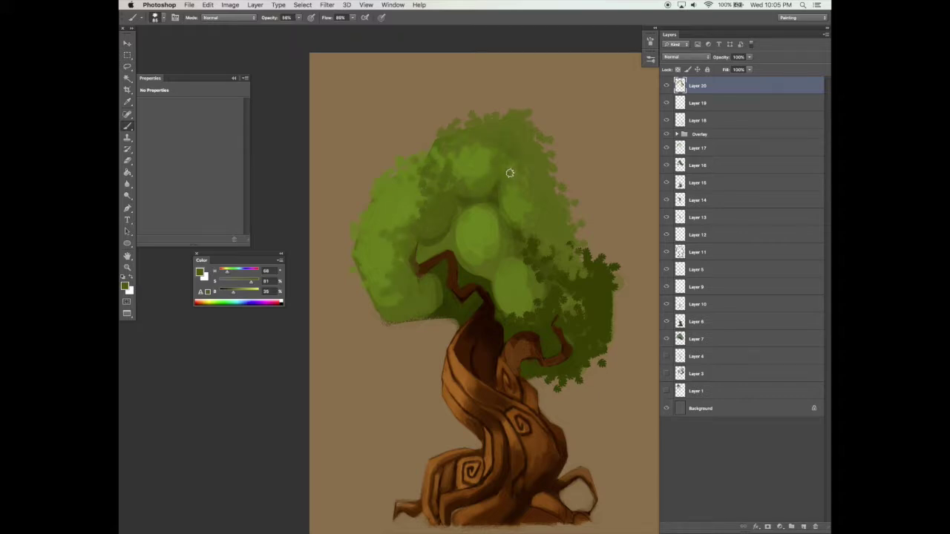
scroll(507, 178, "up", 2)
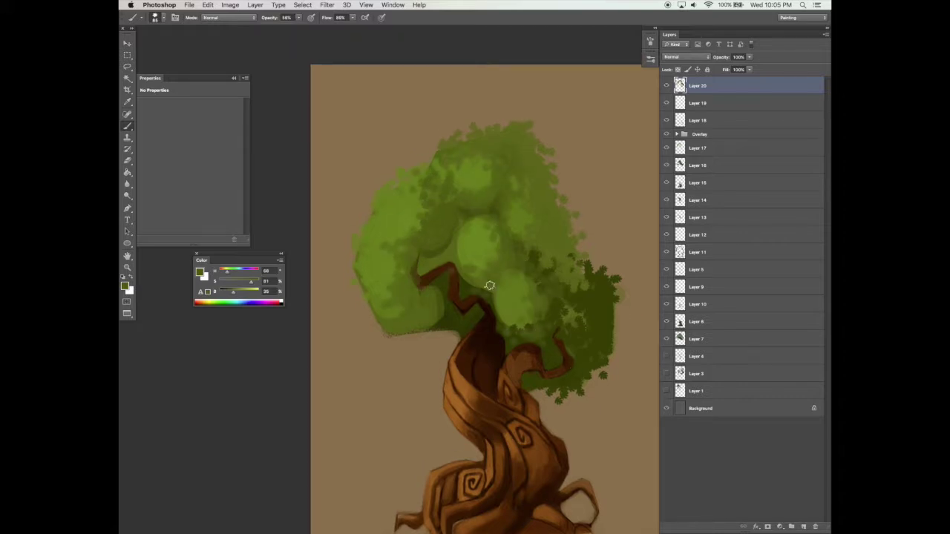
scroll(416, 312, "up", 4)
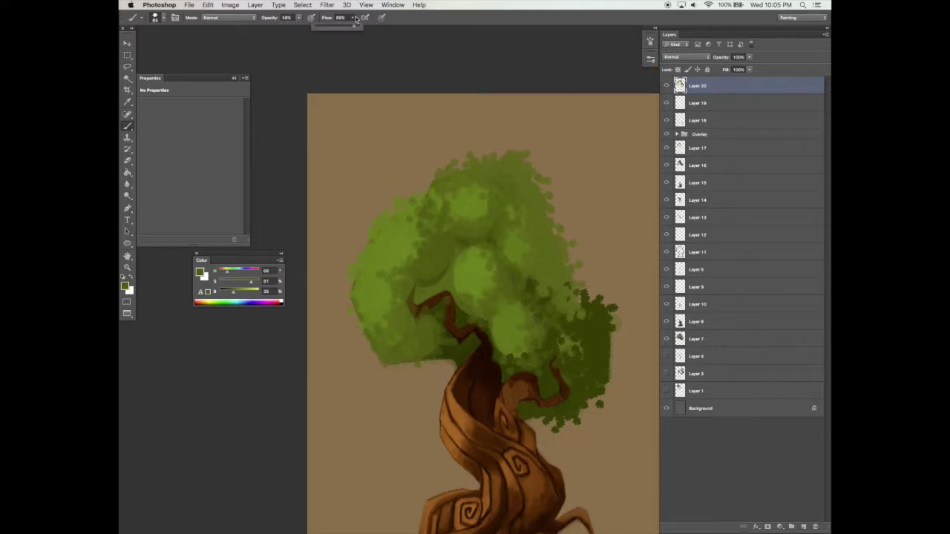
Paint shadow leaves around the upper branch and below the central light clump, using sampled green
scroll(462, 346, "up", 1)
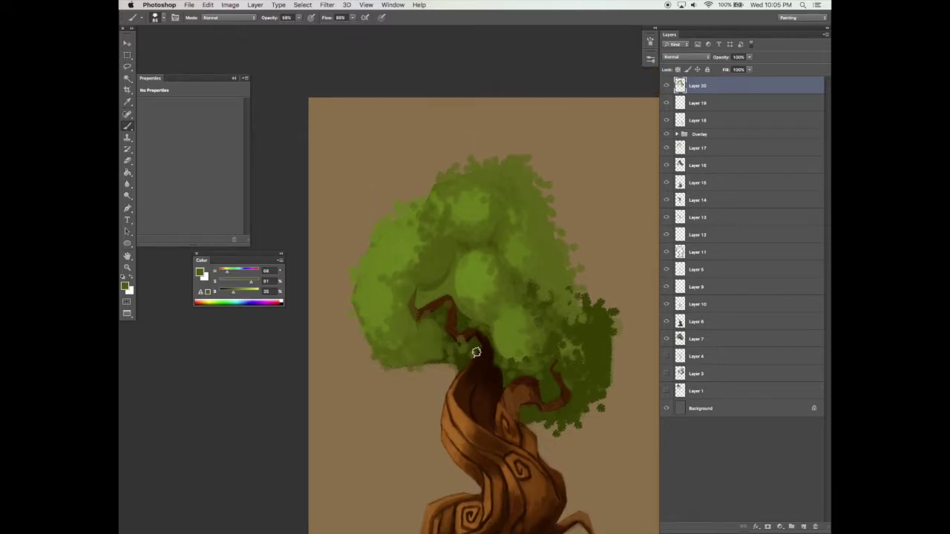
scroll(478, 350, "down", 1)
left_click_drag(467, 306, 481, 316)
left_click(485, 308, "alt")
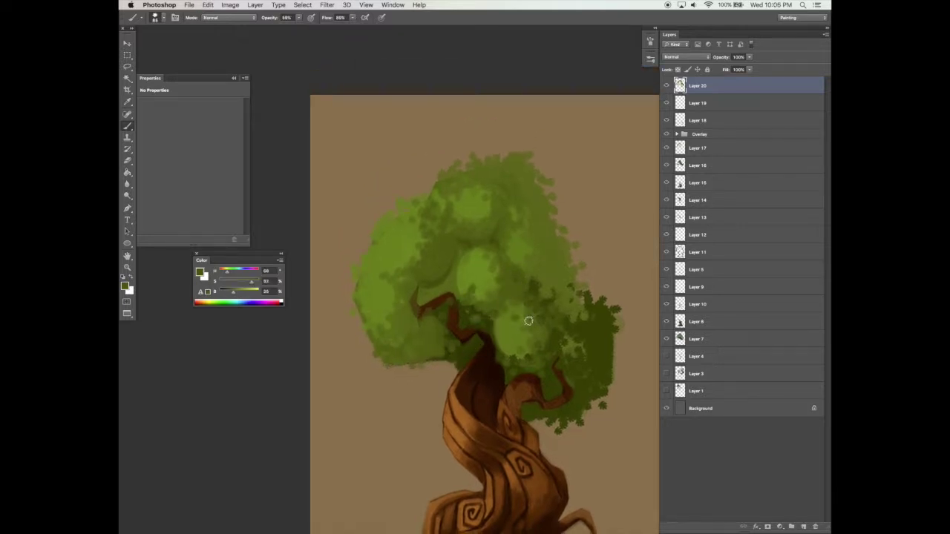
Paint dark green leaves along the lower-right edge of the canopy
scroll(586, 256, "down", 2)
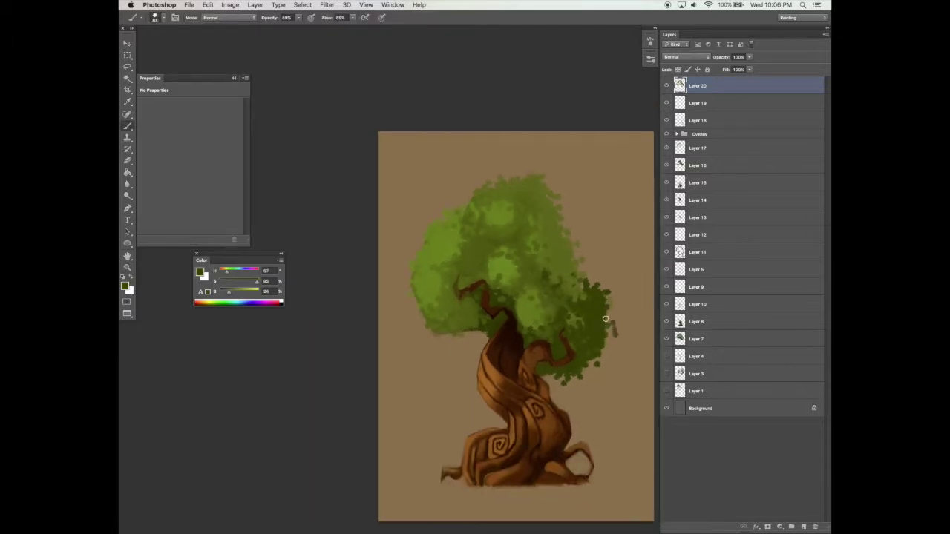
scroll(604, 306, "left", 1)
left_click_drag(617, 336, 618, 318)
scroll(625, 304, "left", 1)
left_click_drag(619, 350, 621, 318)
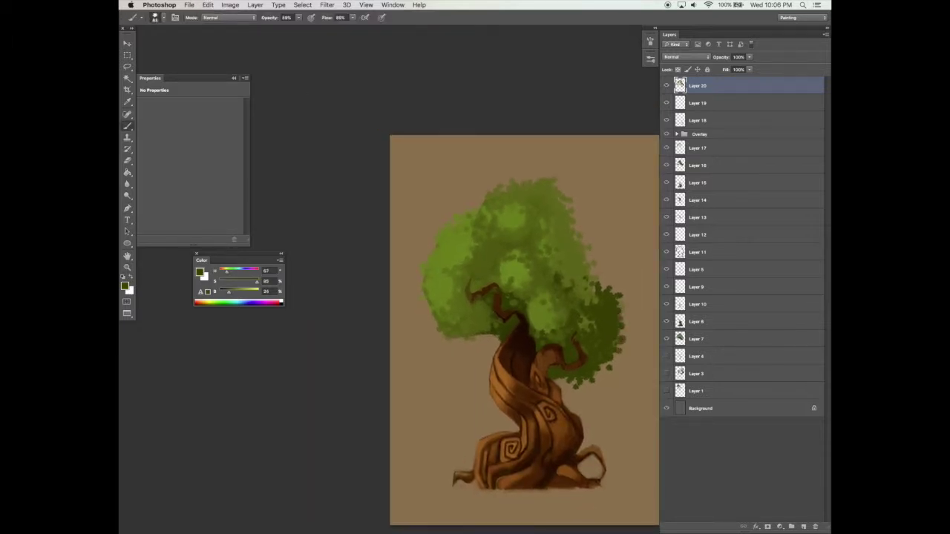
Sample a lighter green and paint leaves over the lower central clump and the left side of the canopy
scroll(550, 327, "up", 1)
left_click(540, 315, "alt")
left_click_drag(536, 339, 561, 319)
scroll(520, 267, "up", 1)
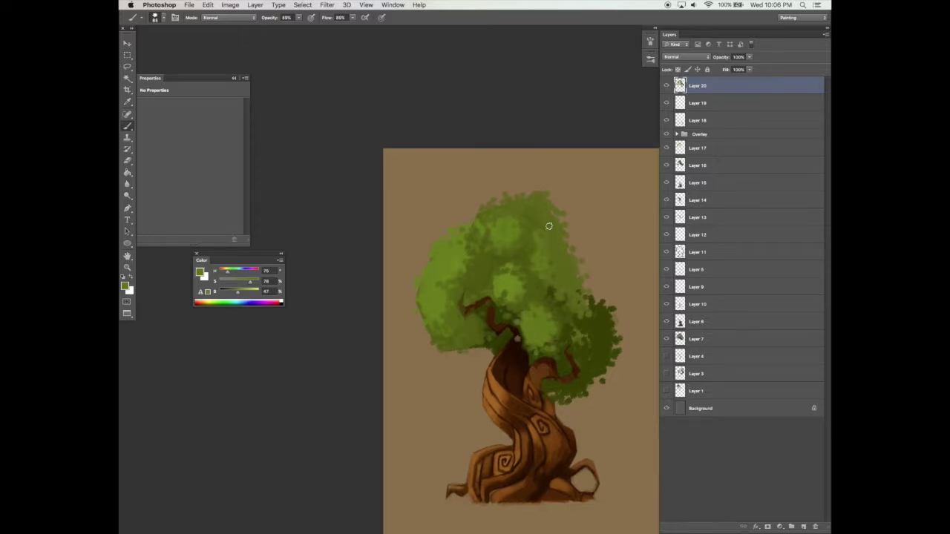
mouse_move(460, 254)
left_mouse_down()
mouse_move(453, 295)
mouse_move(439, 273)
left_mouse_up()
scroll(447, 299, "right", 1)
Set the brush to 59% opacity and 67% flow, and dab leaves on the left clump using sampled light green
left_click(299, 17)
left_click(288, 27)
left_click(352, 17)
left_click(340, 28)
left_click(461, 260)
key("[")
left_click(430, 293, "alt")
key("]")
key("]")
key("]")
key("]")
key("]")
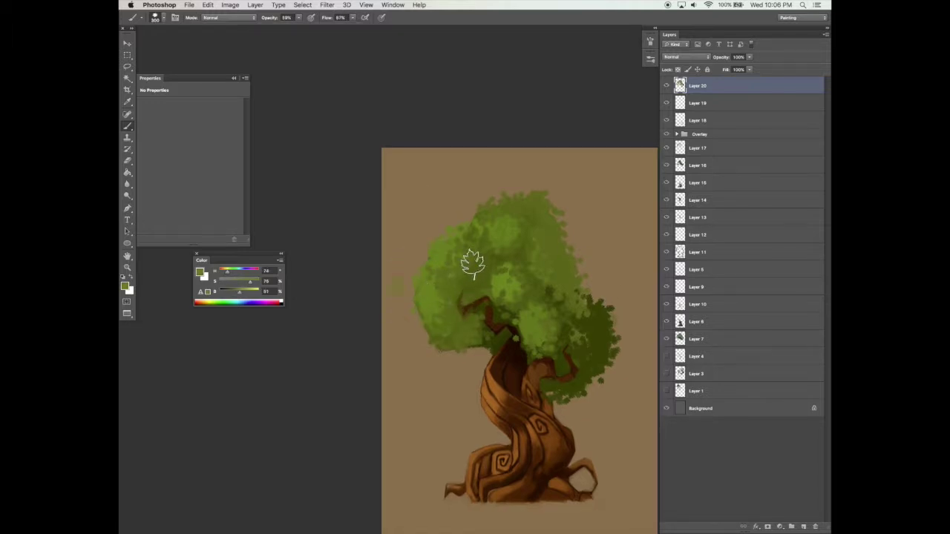
scroll(467, 278, "up", 1)
key("super+z")
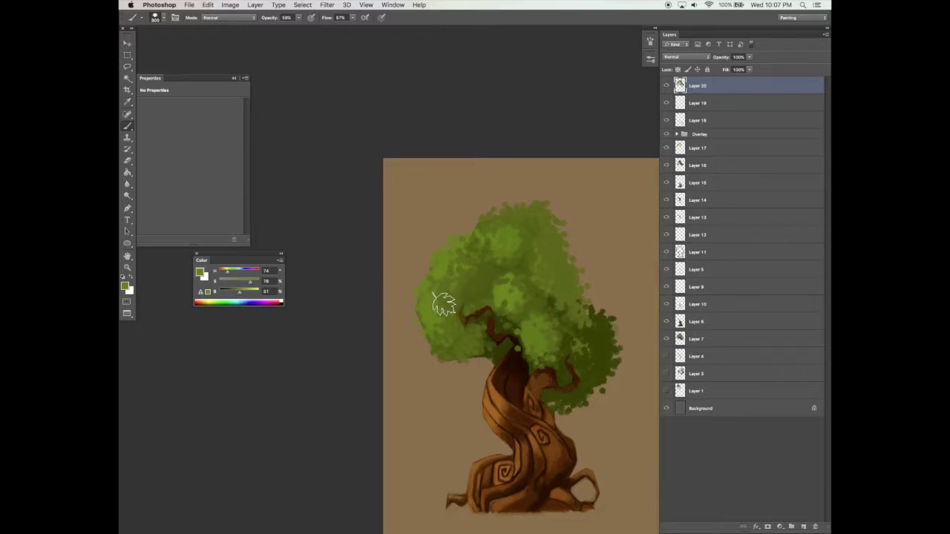
Reduce the leaf brush to 175 px and blend leaves in sampled light, mid and dark greens across the canopy
key("[")
key("[")
key("[")
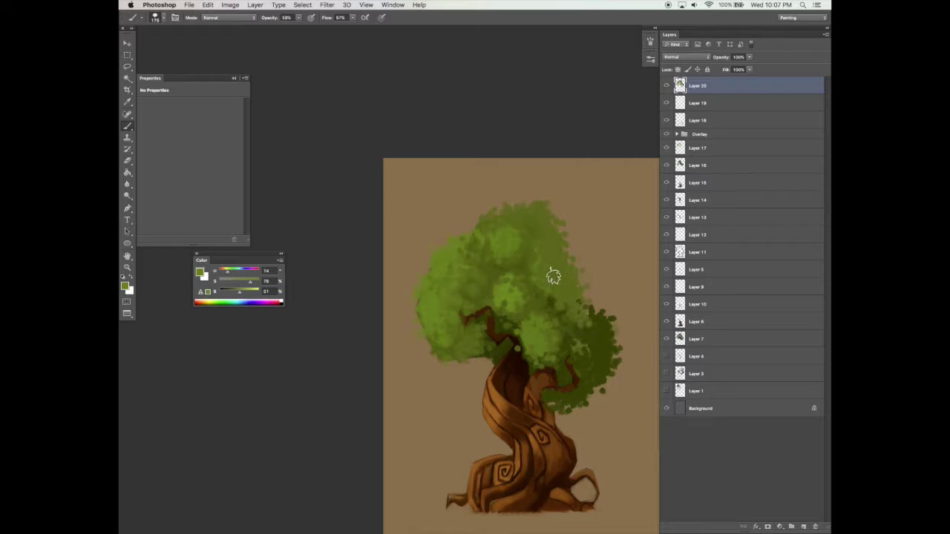
left_click(489, 272, "alt")
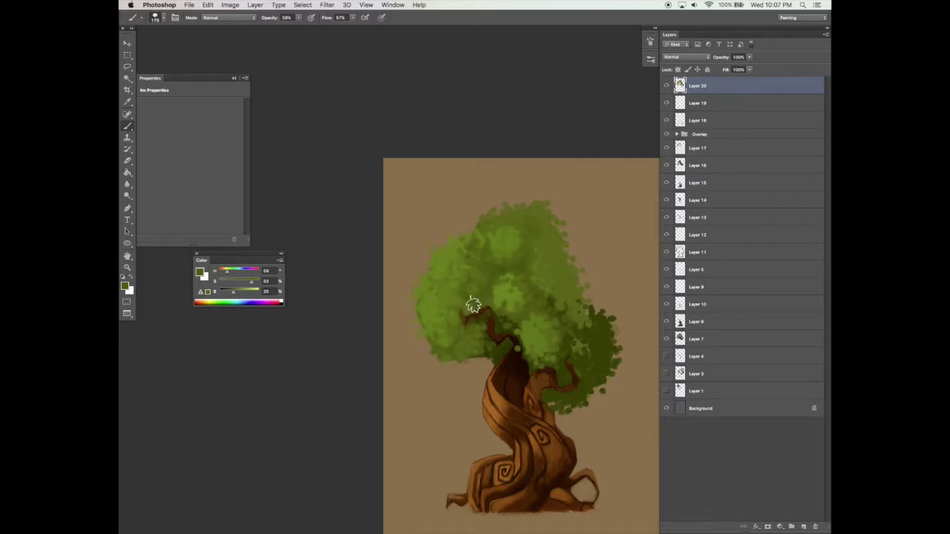
left_click(504, 287, "alt")
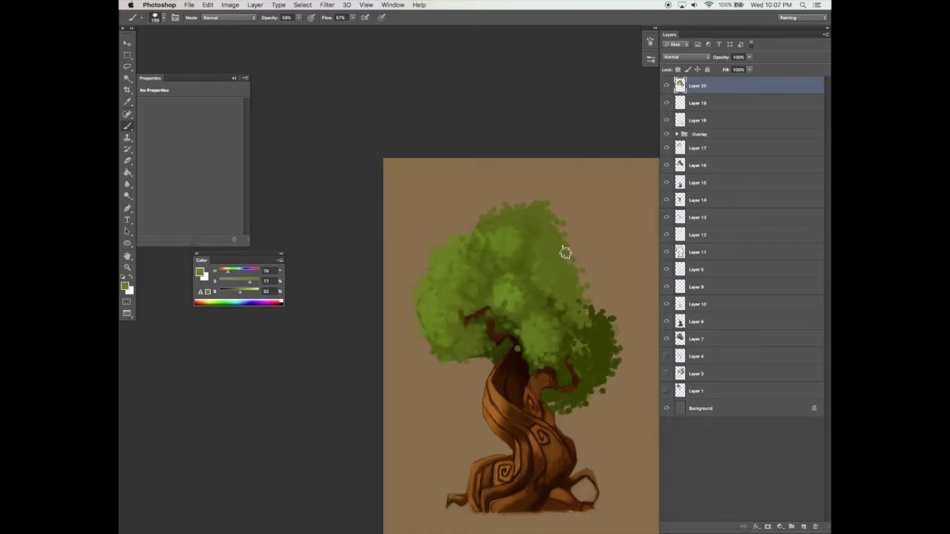
left_click(594, 325, "alt")
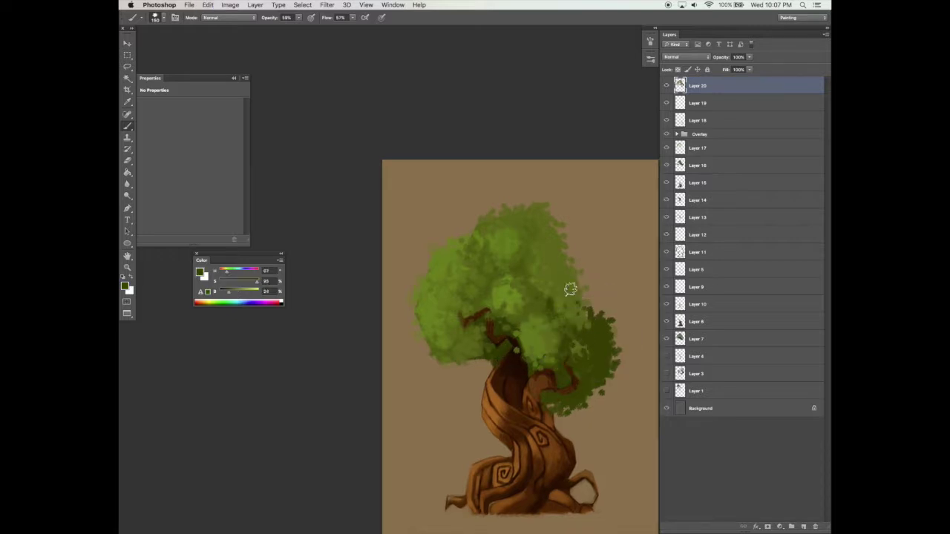
scroll(584, 279, "down", 1)
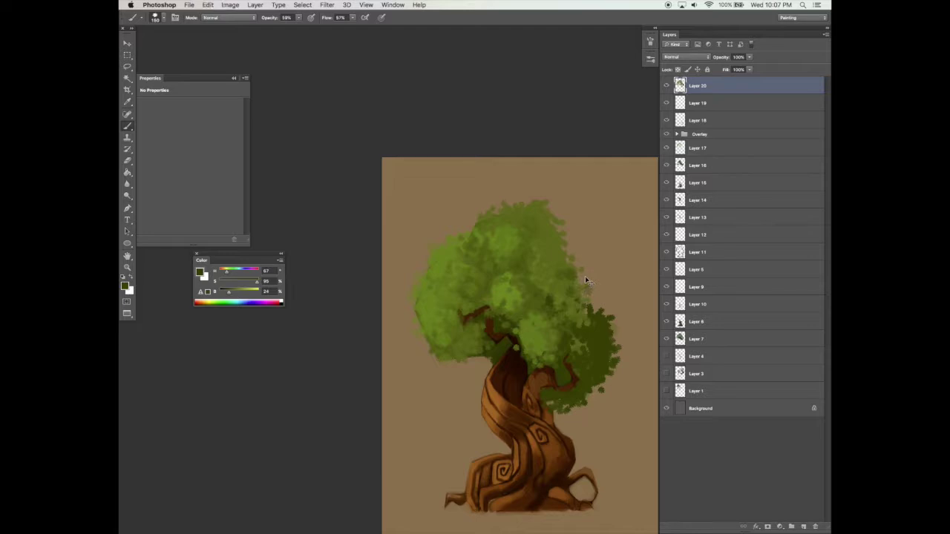
Paint dark green leaves at the right edge on a new layer at 87% opacity, and move that layer below Layer 20
left_click(803, 524)
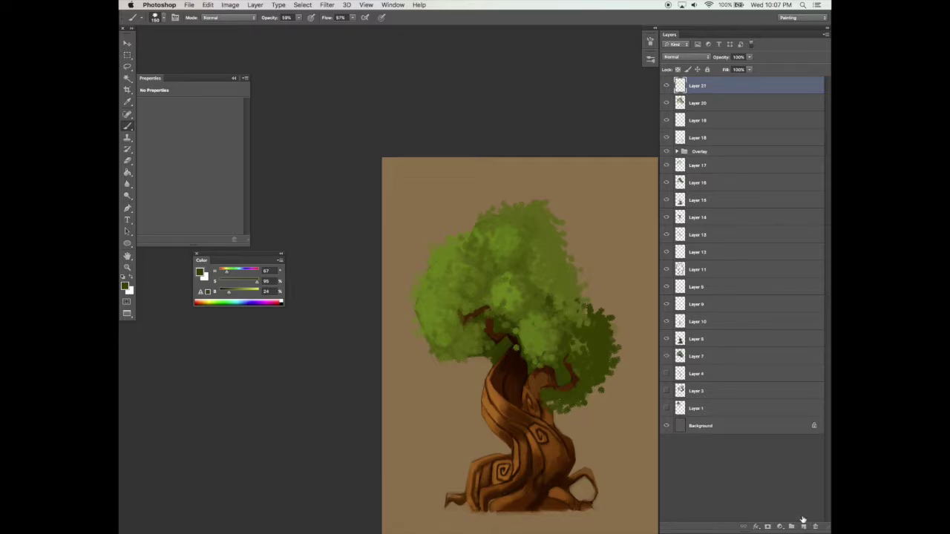
left_click(602, 342, "alt")
left_click(299, 18)
left_click(351, 18)
left_click_drag(351, 17, 360, 28)
mouse_move(571, 250)
left_mouse_down()
mouse_move(559, 279)
mouse_move(590, 288)
left_mouse_up()
left_click_drag(718, 85, 721, 113)
Set the brush flow to 87%, shrink the brush, and paint dark leaves behind the canopy's entire right edge
mouse_move(580, 257)
left_mouse_down()
mouse_move(582, 293)
mouse_move(565, 257)
mouse_move(601, 280)
left_mouse_up()
left_click(353, 18)
left_click_drag(355, 26, 360, 26)
mouse_move(579, 258)
left_mouse_down()
mouse_move(589, 302)
mouse_move(609, 268)
left_mouse_up()
key("bracketleft")
mouse_move(613, 339)
left_mouse_down()
mouse_move(576, 324)
mouse_move(596, 271)
mouse_move(577, 230)
mouse_move(556, 208)
mouse_move(505, 214)
left_mouse_up()
left_click_drag(582, 285, 571, 304)
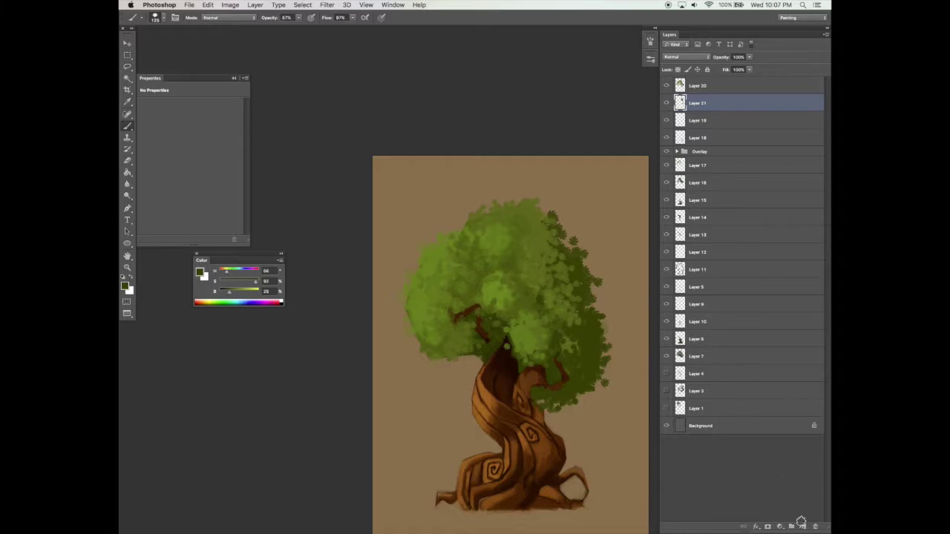
On a new layer, paint leaves around the branches at 10% colour brightness, and set the layer's opacity to 72%
left_click(804, 526)
left_click_drag(229, 294, 224, 294)
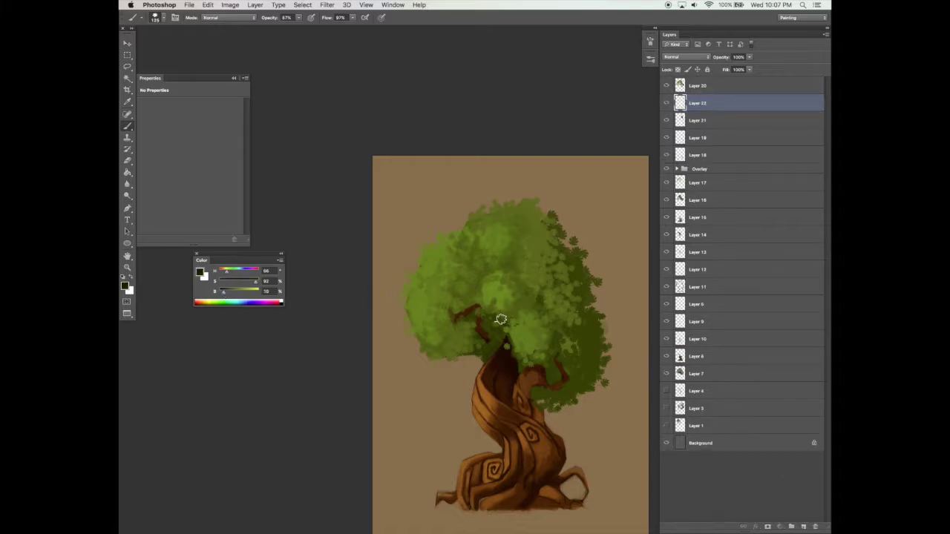
mouse_move(508, 315)
left_mouse_down()
mouse_move(503, 335)
mouse_move(513, 334)
left_mouse_up()
left_click_drag(748, 58, 740, 68)
Reduce the leaf brush's scatter to 77% in the Scattering settings
left_click(651, 42)
left_click(529, 76)
left_click_drag(559, 56, 536, 55)
left_click(625, 34)
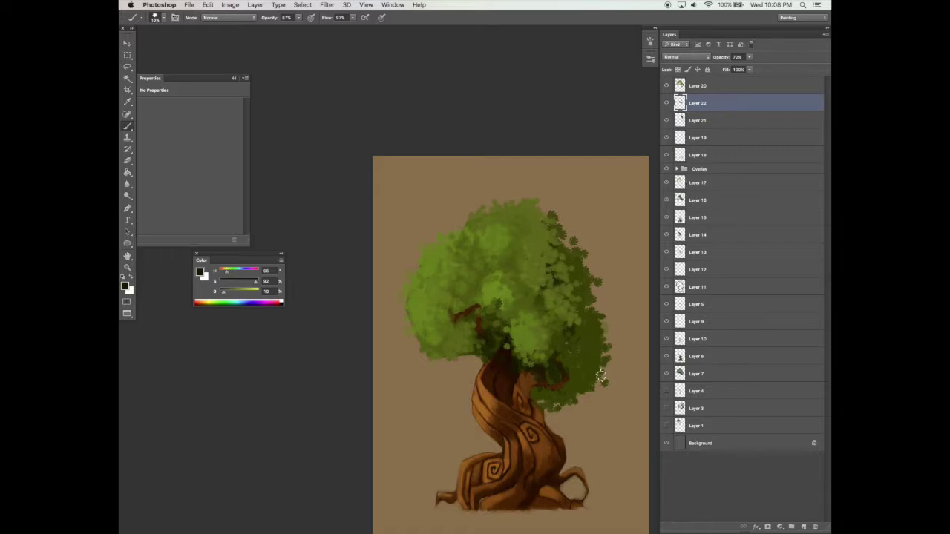
Create a new layer above Layer 20 and sample light green from the central clump
scroll(605, 403, "down", 3)
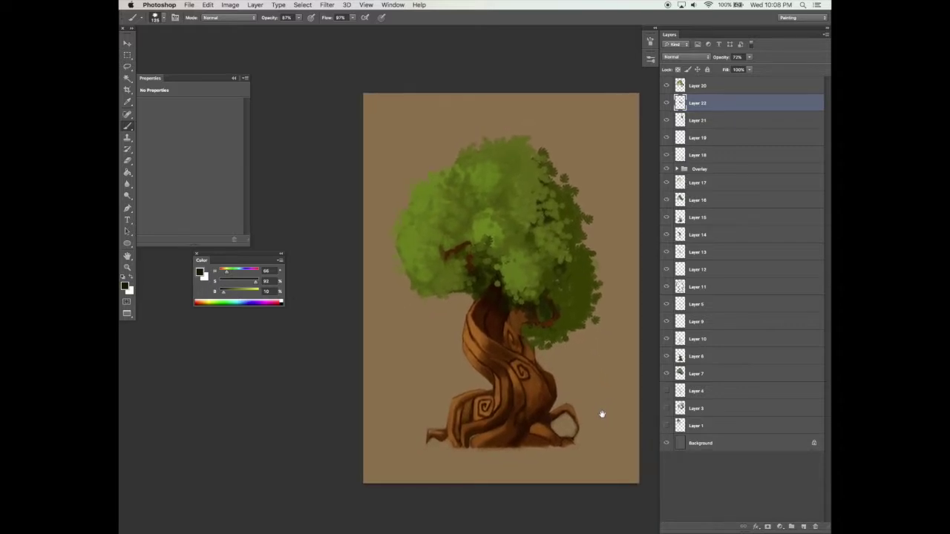
scroll(602, 414, "up", 2)
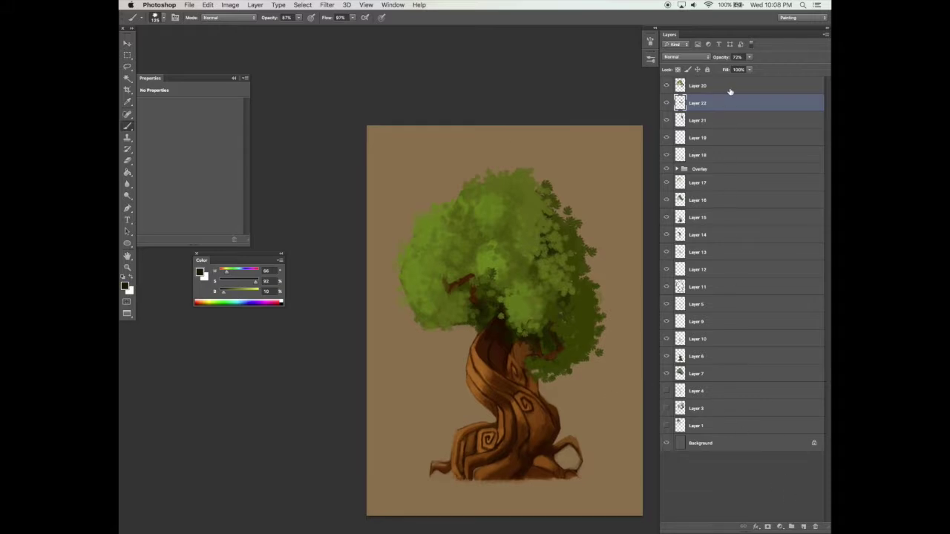
left_click(730, 89)
left_click(803, 525)
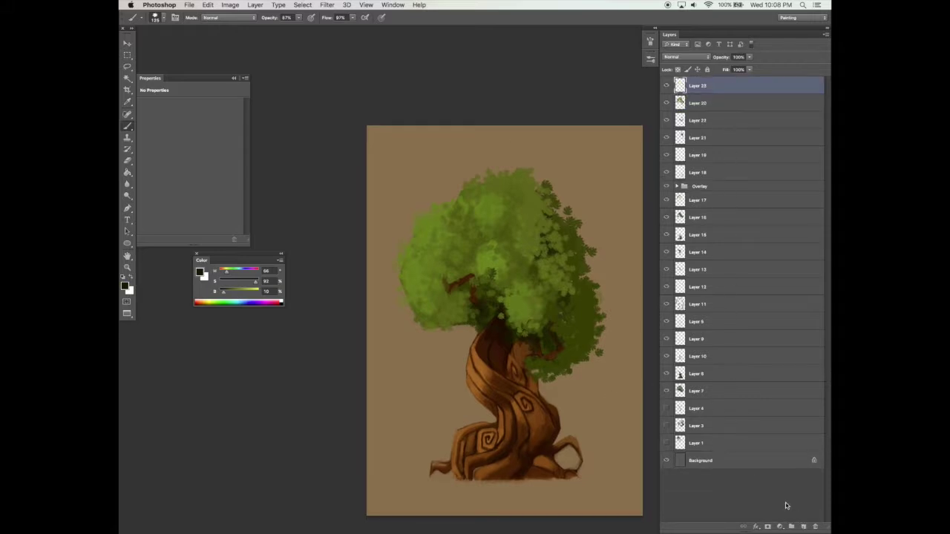
left_click(491, 254, "alt")
scroll(510, 247, "down", 3)
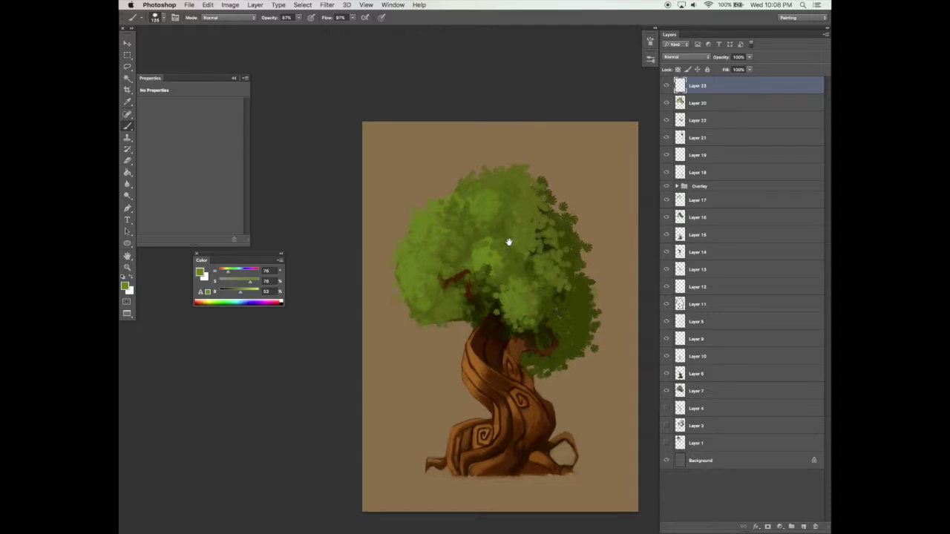
key("v")
scroll(587, 333, "down", 1)
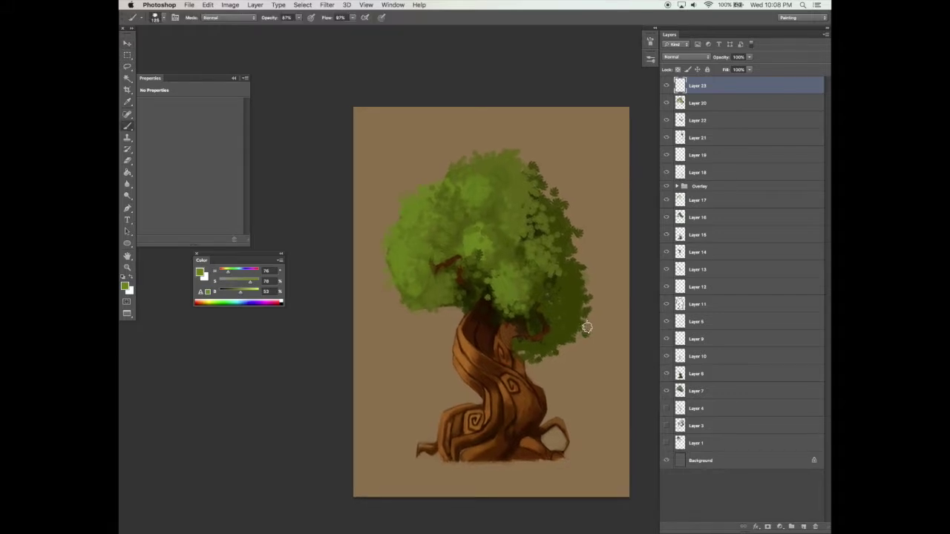
scroll(587, 349, "down", 1)
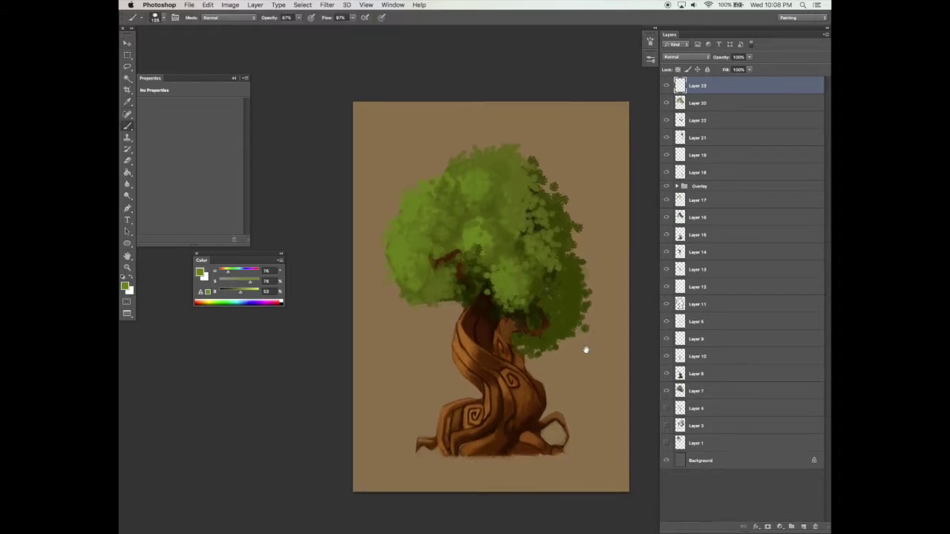
Select Layer 19 and turn off Scattering and Shape Dynamics for the leaf brush
left_click(700, 176)
left_click(714, 154)
key("b")
left_click(650, 62)
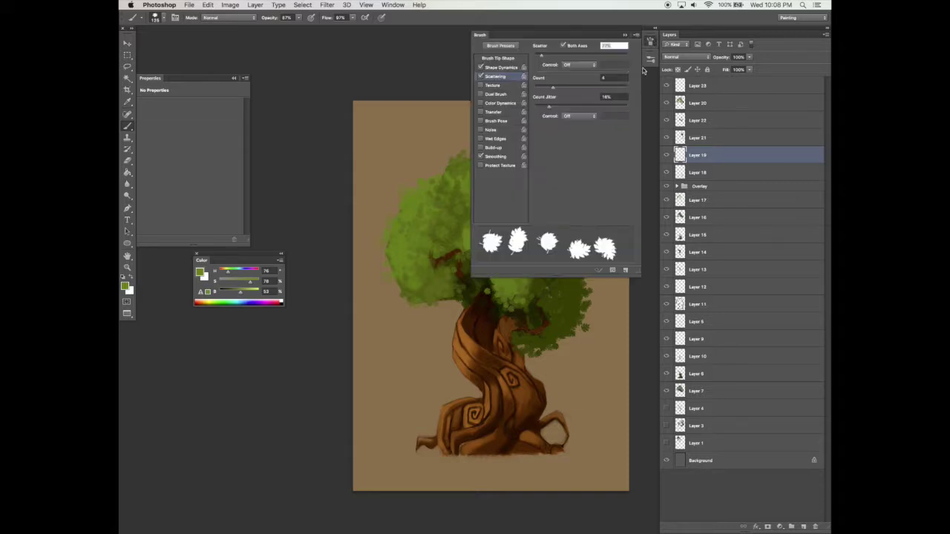
left_click(480, 77)
left_click(480, 67)
left_click(497, 58)
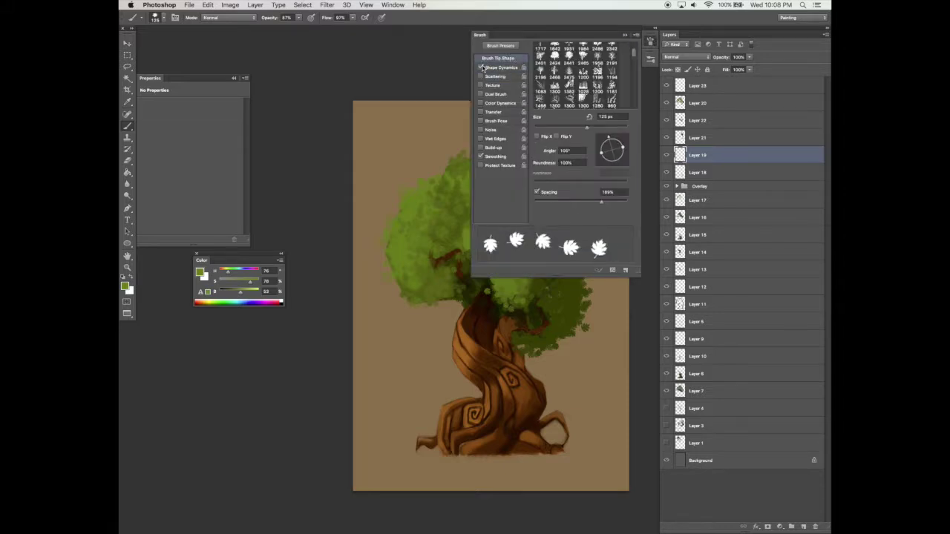
left_click(481, 68)
Replace the loaded brush presets with the default brush set and browse through them
left_click(651, 56)
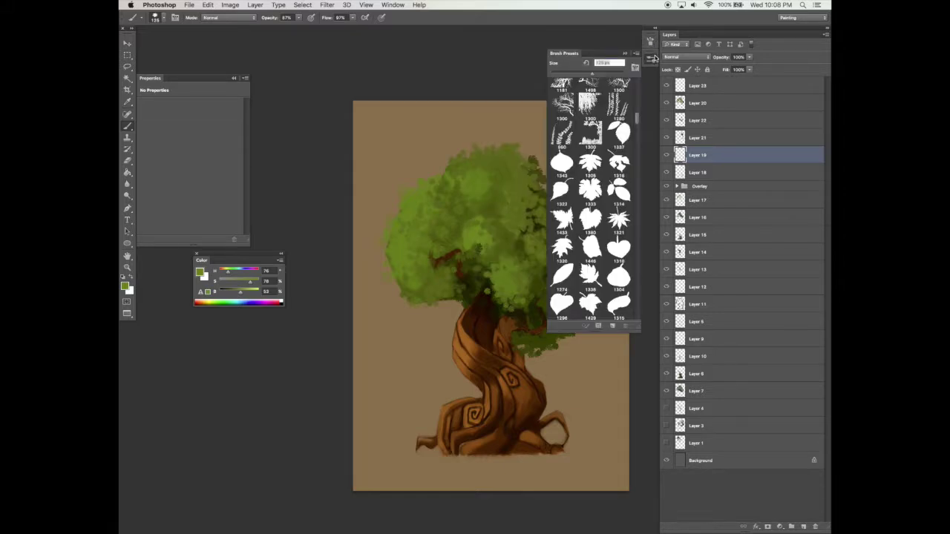
left_click(637, 58)
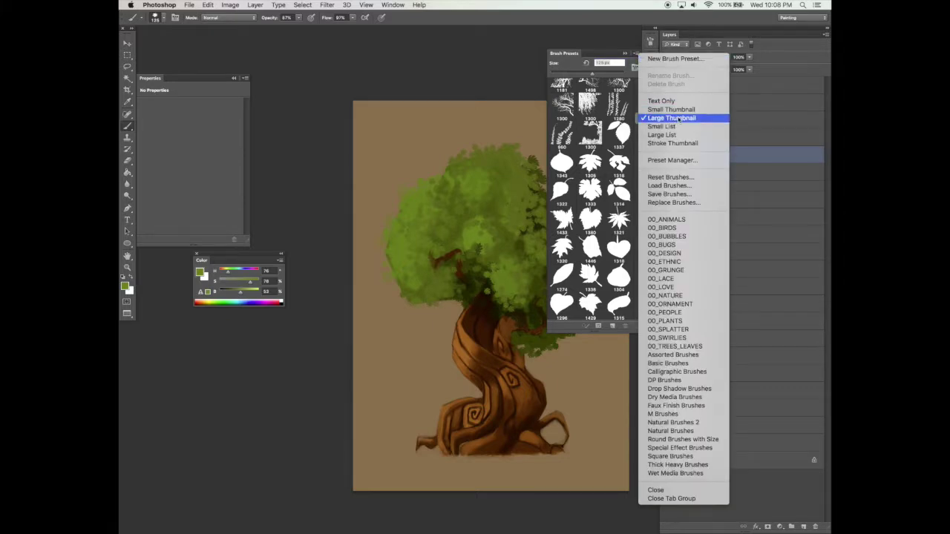
left_click(679, 176)
left_click(544, 177)
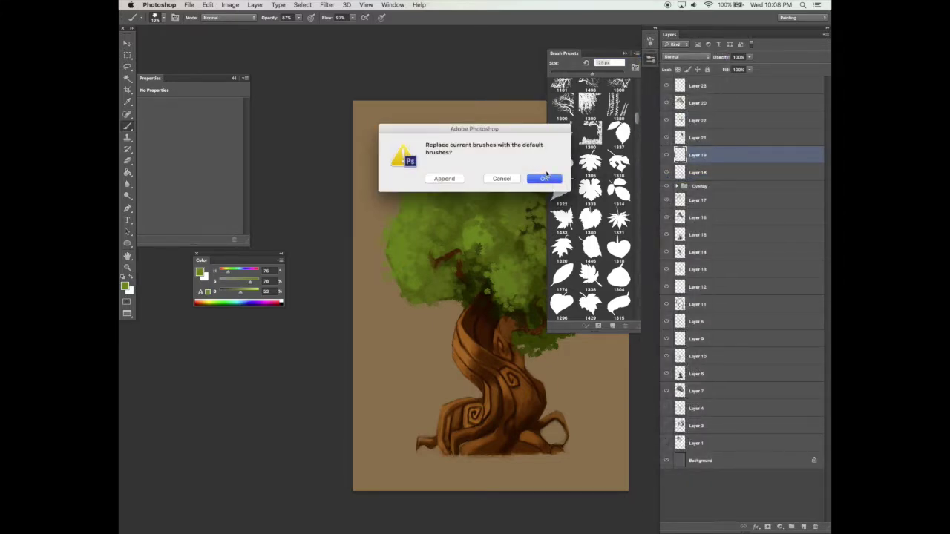
scroll(638, 245, "up", 10)
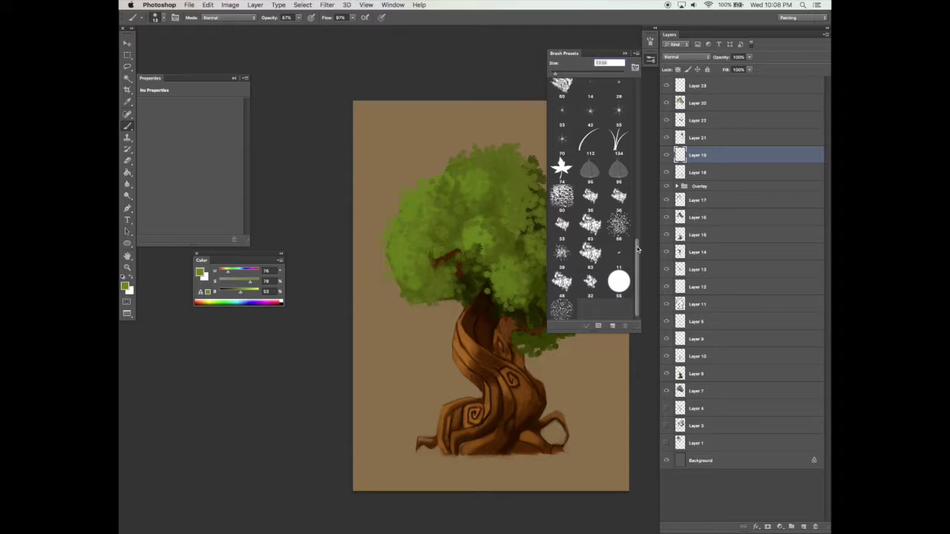
Pick the hard round 30 tip, enlarge it to 61 px, and enable Dual Brush with 16% spacing
left_click(649, 56)
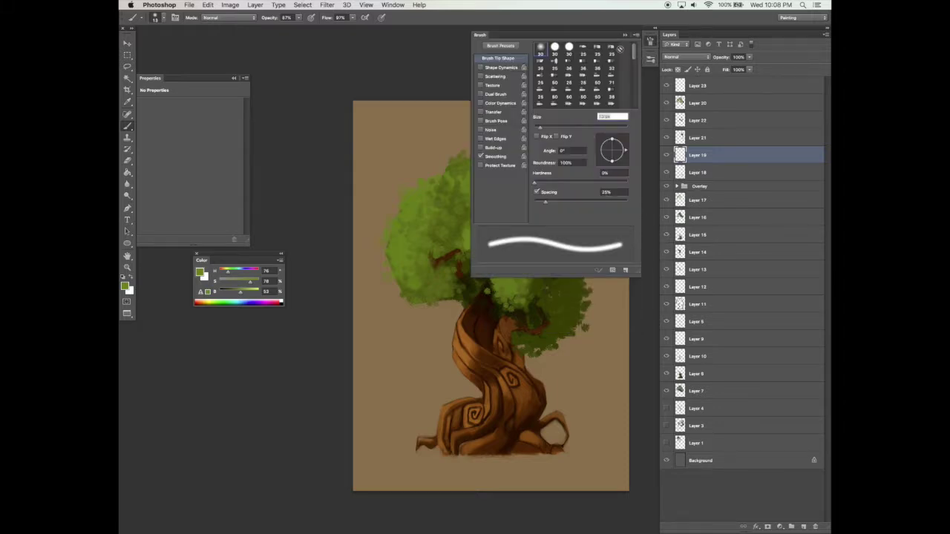
left_click(569, 49)
left_click_drag(555, 128, 562, 129)
left_click(501, 93)
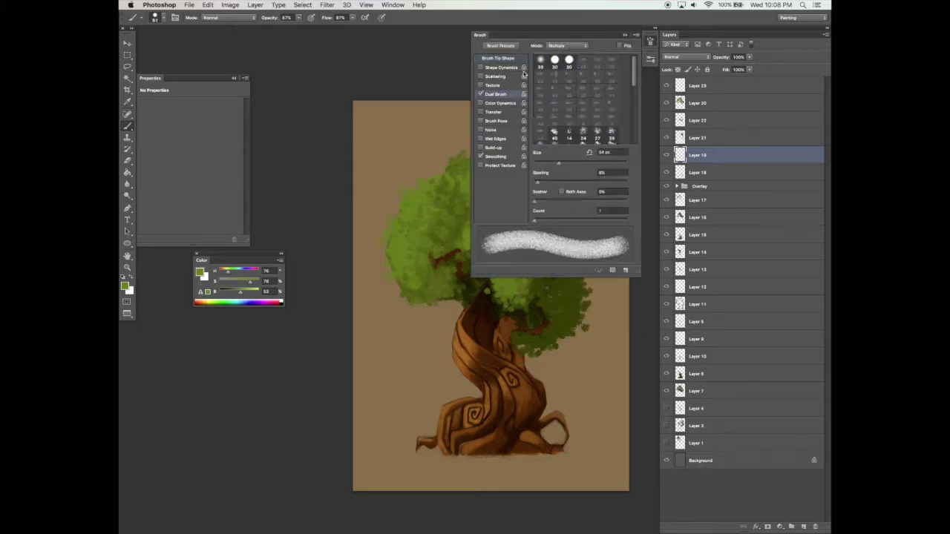
left_click_drag(550, 183, 577, 163)
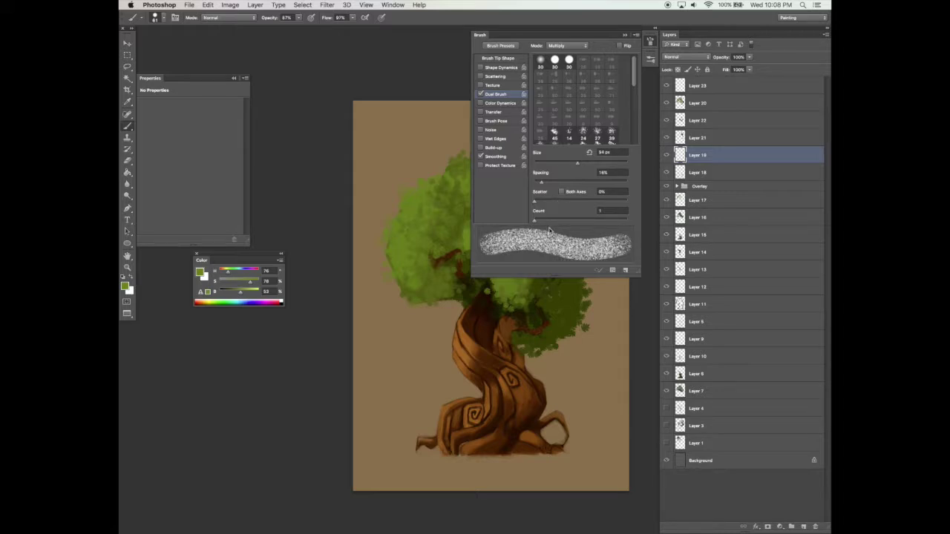
left_click(625, 35)
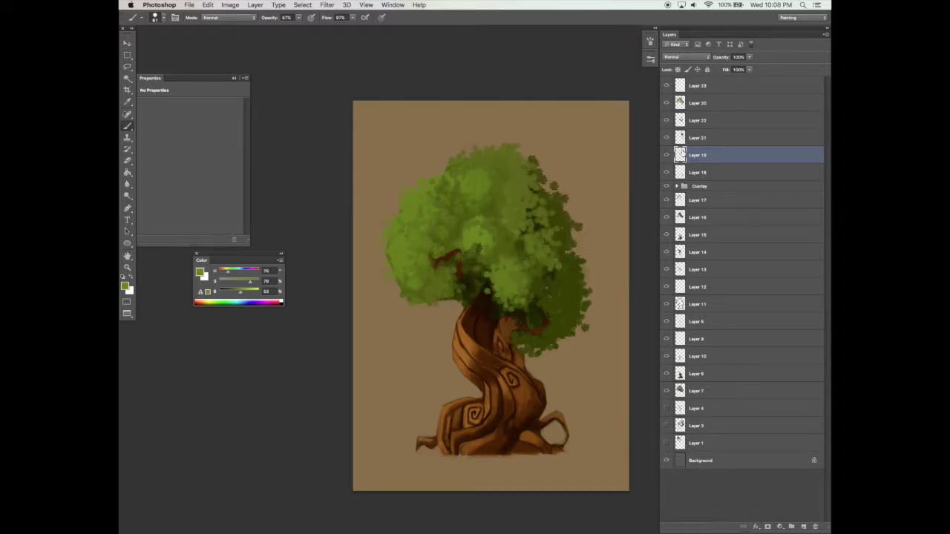
Toggle Layer 19's visibility to check its contents, and add a new layer above it for working on the trunk
left_click(667, 156)
left_click(667, 156)
left_click(667, 155)
scroll(592, 310, "down", 2)
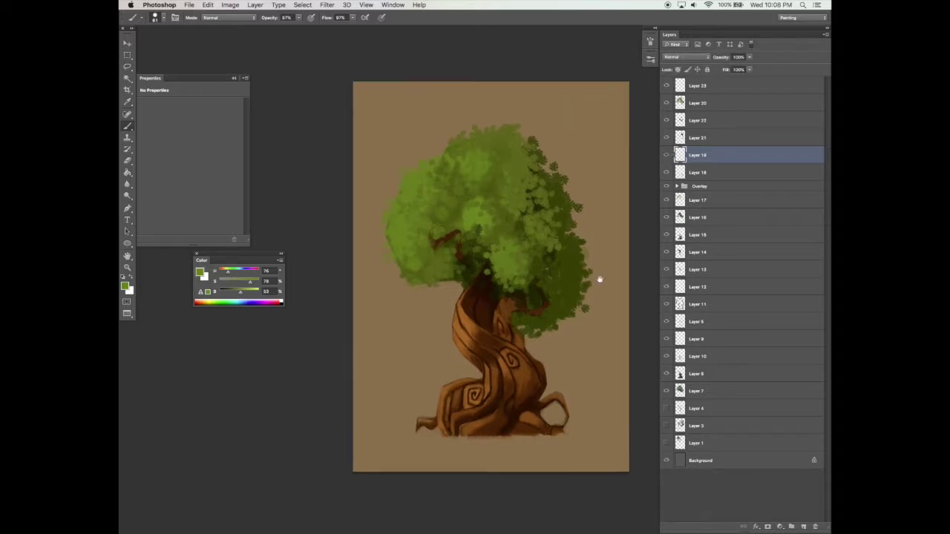
left_click(803, 527)
key("z")
left_click_drag(477, 324, 478, 324)
key("b")
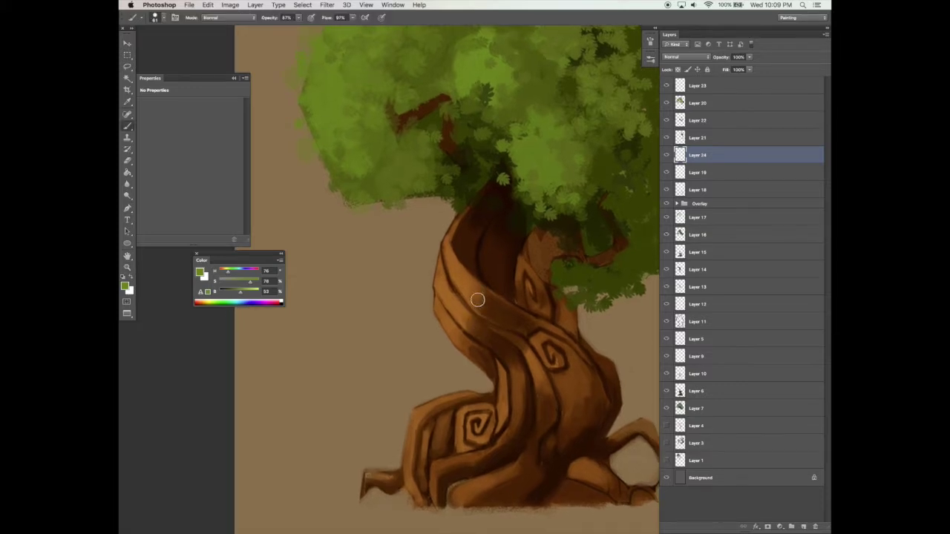
Sample a mid brown from the twisted trunk and lower the brush opacity to 59%
left_click(476, 319, "alt")
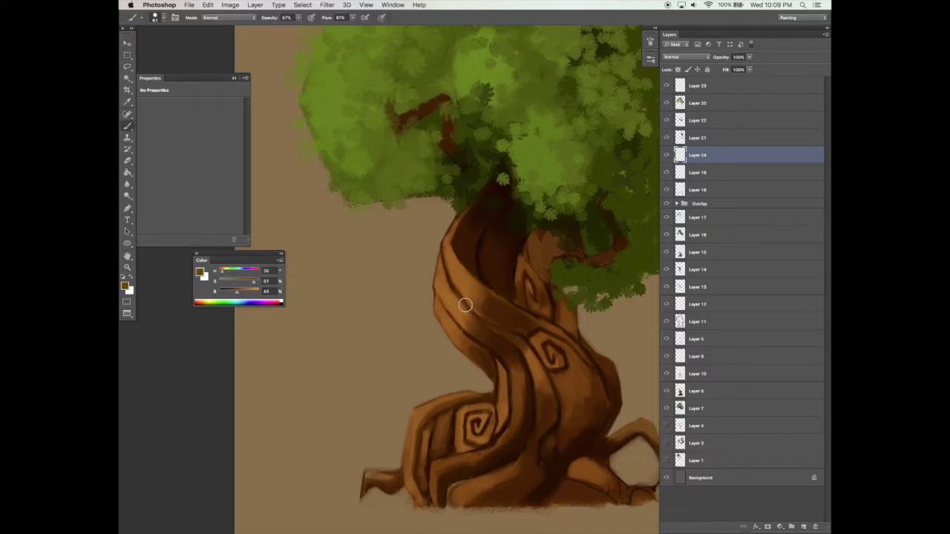
left_click(297, 18)
left_click(289, 26)
left_click(353, 18)
key("space")
left_click_drag(516, 283, 513, 283)
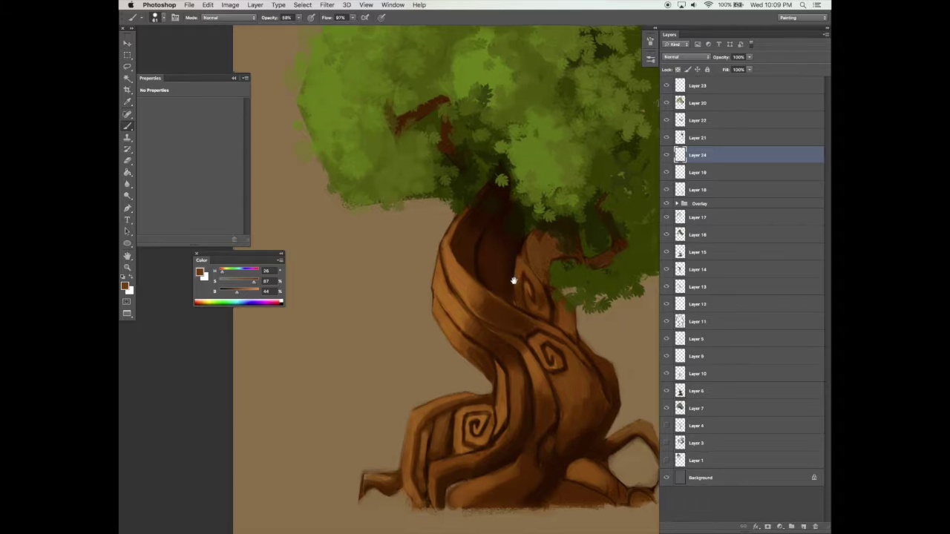
Sample dark brown at the hollow's upper edge, and set the Dual Brush to the textured 59 tip with 10% spacing
left_click(475, 215, "alt")
left_click(650, 41)
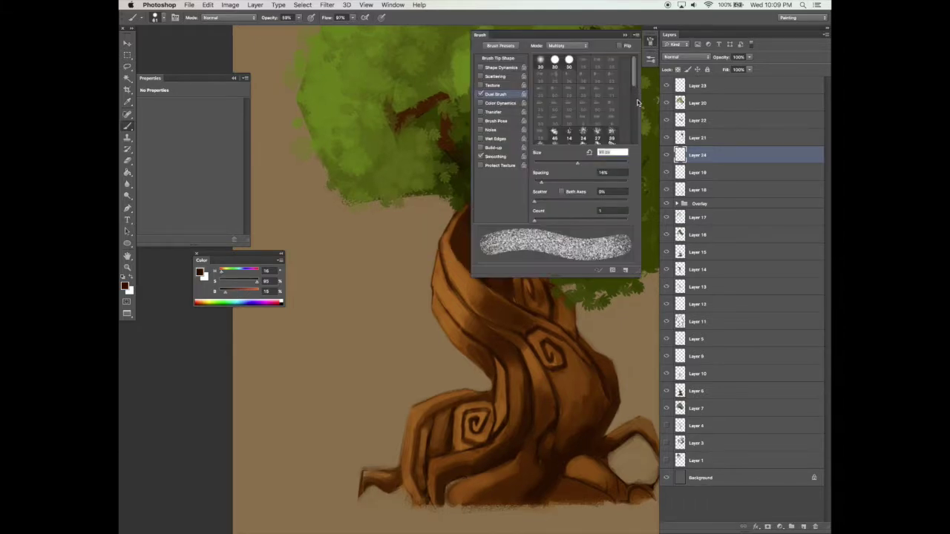
scroll(586, 112, "down", 3)
left_click(554, 109)
left_click(581, 138)
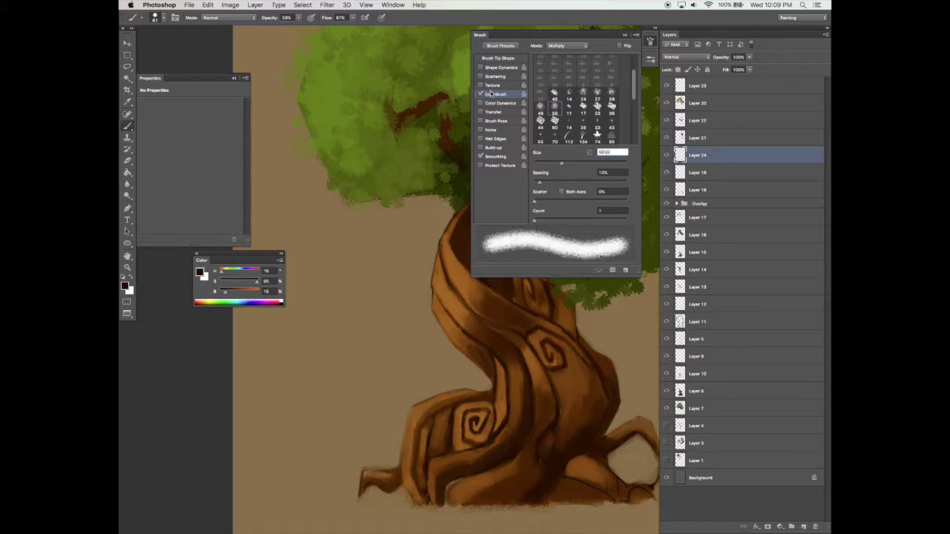
left_click_drag(559, 163, 570, 162)
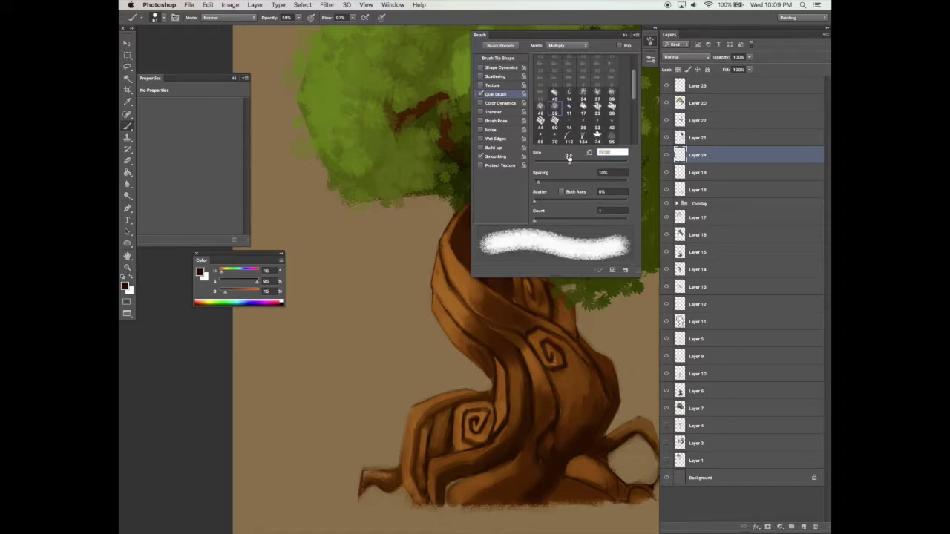
Make the textured 59 tip the main brush shape, and combine it with a larger, more widely spaced Dual Brush
left_click(481, 95)
left_click(518, 59)
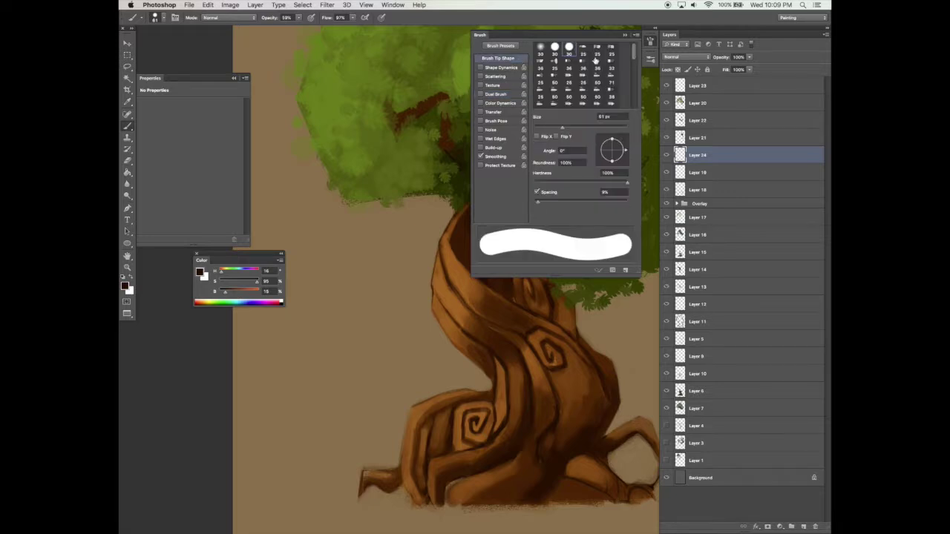
left_click(553, 100)
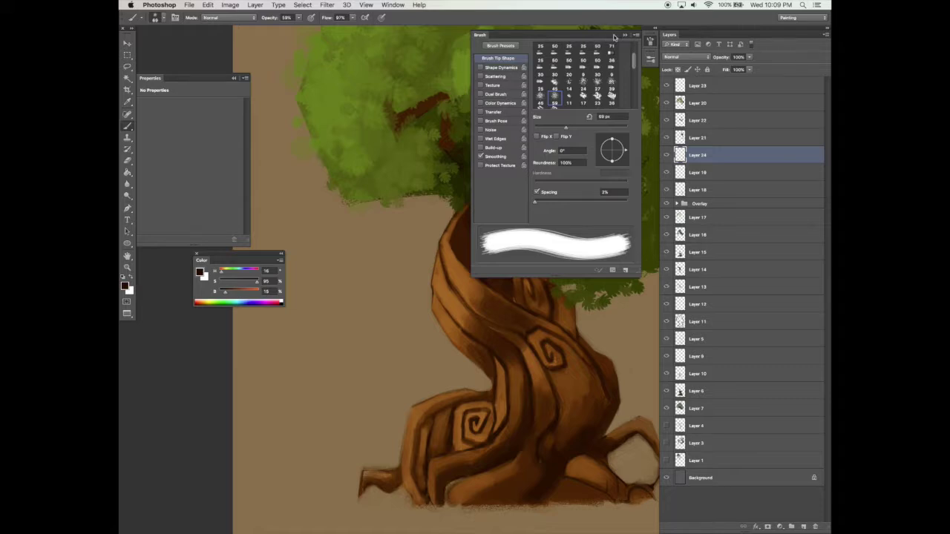
left_click(504, 94)
mouse_move(569, 165)
left_mouse_down()
mouse_move(582, 167)
mouse_move(545, 180)
left_mouse_up()
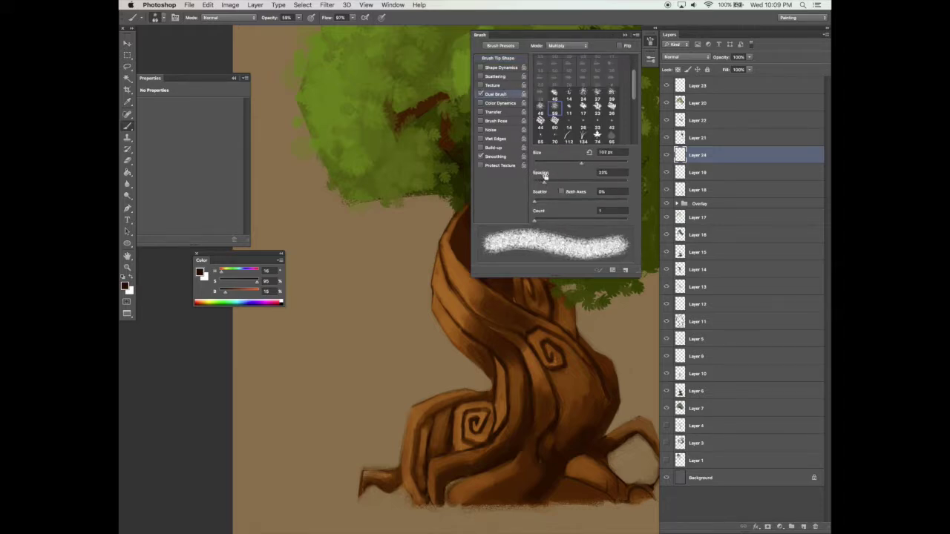
left_click(625, 35)
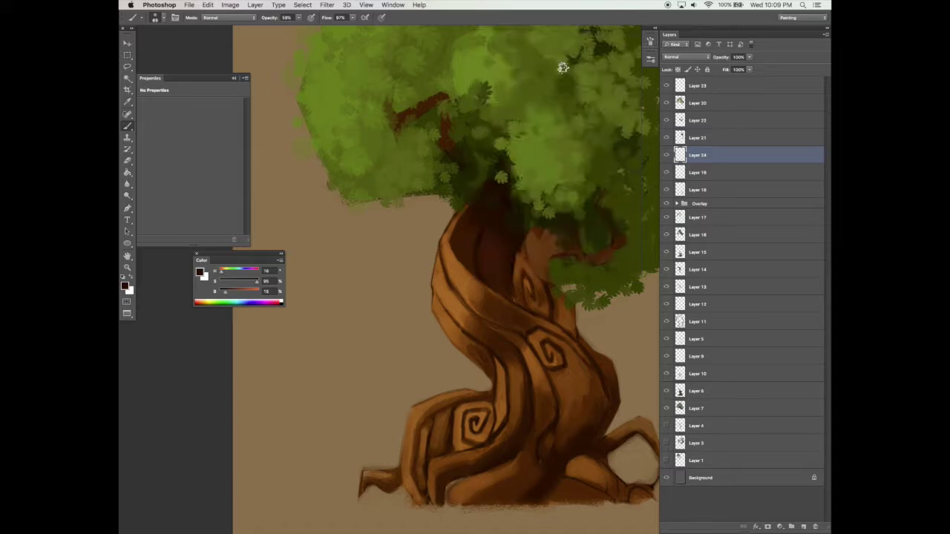
Shade the trunk hollow below the foliage with sampled dark browns, and desaturate the colour to a near-black at 10% brightness
left_click(472, 222, "alt")
left_click(502, 185, "alt")
left_click(498, 186, "alt")
left_click_drag(244, 280, 233, 282)
Turn off the Dual Brush, sample dark brown from the lower hollow, and reduce the brush opacity to 28%
left_click(652, 43)
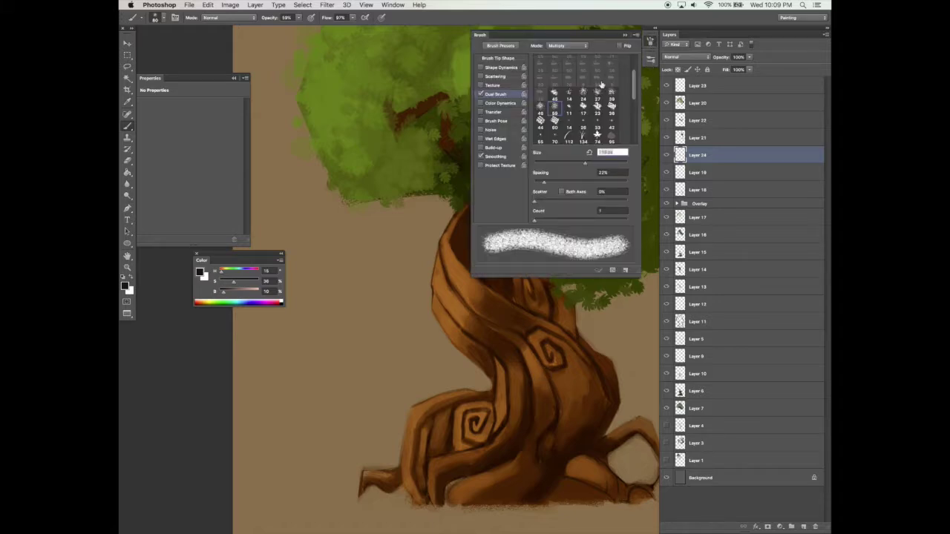
left_click(480, 94)
left_click(625, 35)
left_click(492, 272, "alt")
key("2")
key("8")
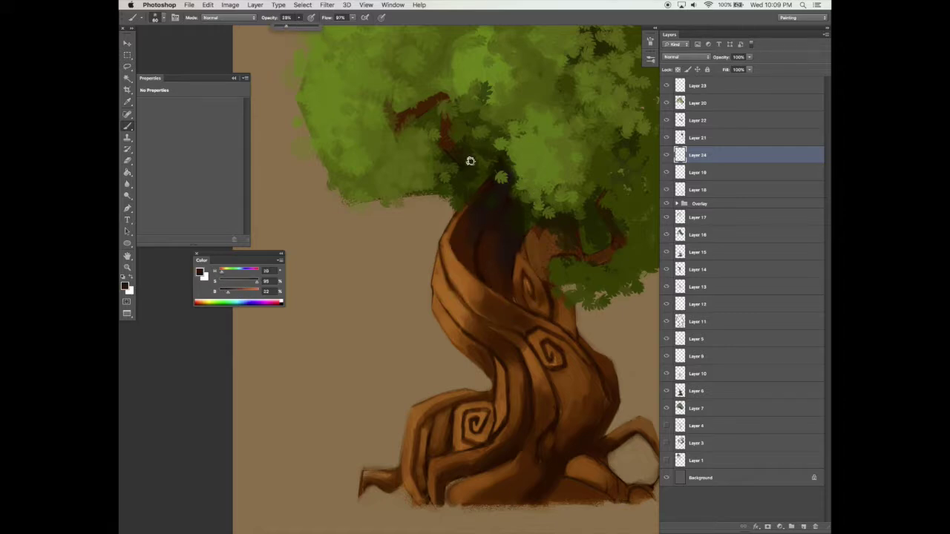
Lower the brush flow to 49%, shrink the brush, and blend sampled dark and mid browns inside the trunk hollow
left_click(353, 19)
left_click(498, 264)
key("bracketleft")
key("bracketleft")
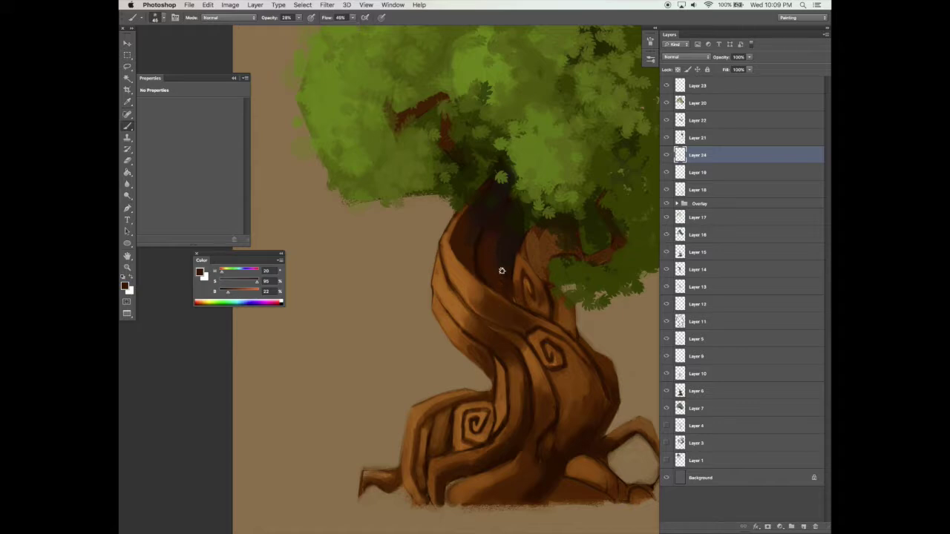
left_click(486, 194, "alt")
left_click(514, 260, "alt")
left_click_drag(514, 261, 503, 285)
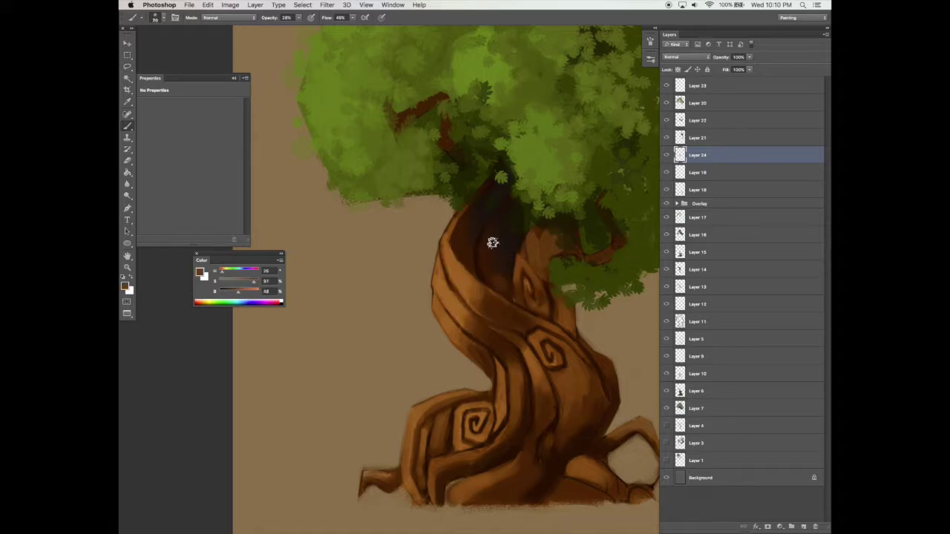
At 12% brush opacity, paint faint wood-grain streaks inside the trunk hollow using browns sampled from the trunk
key("1")
key("2")
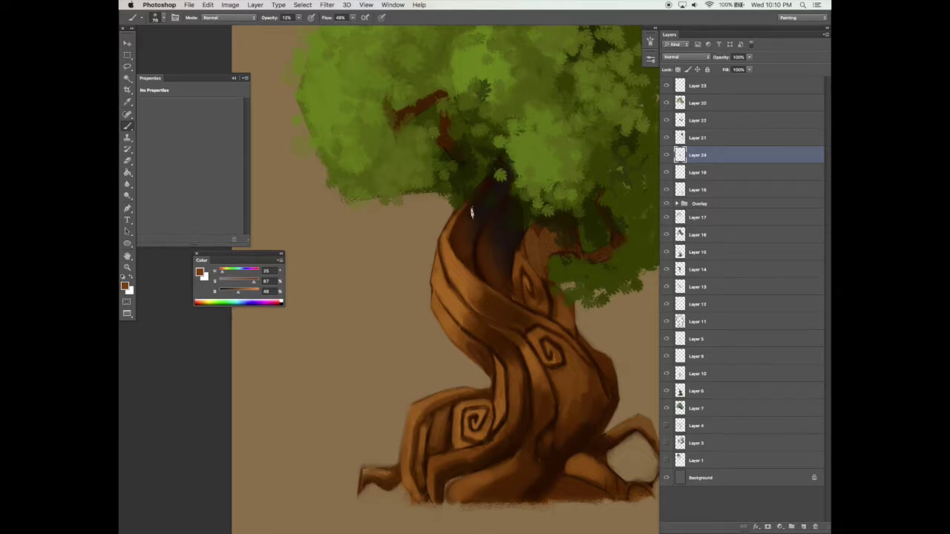
key("e")
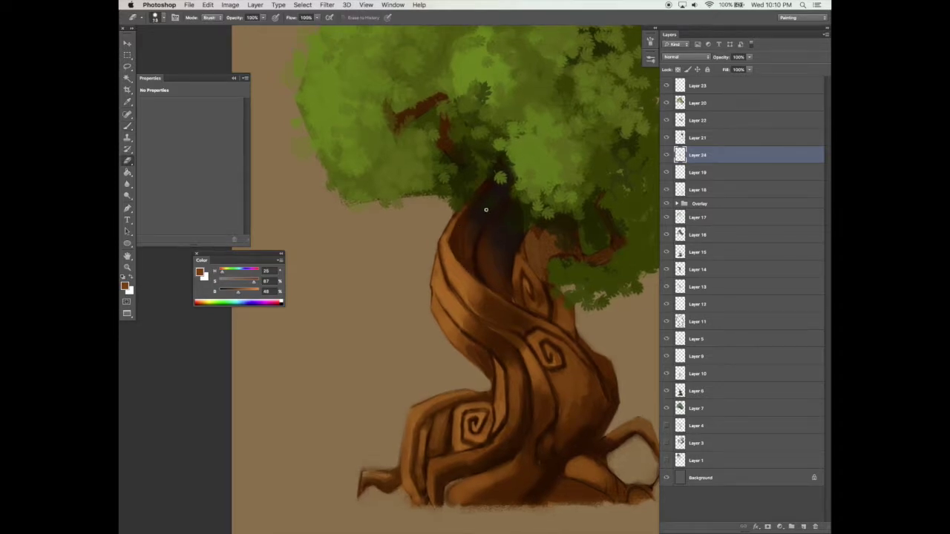
scroll(484, 222, "up", 3)
key("b")
left_click(461, 273, "alt")
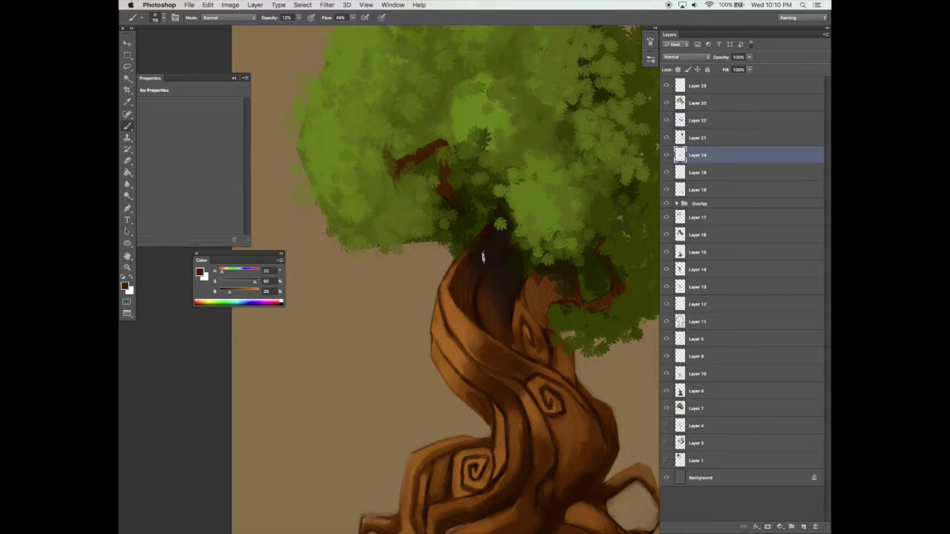
left_click(462, 316, "alt")
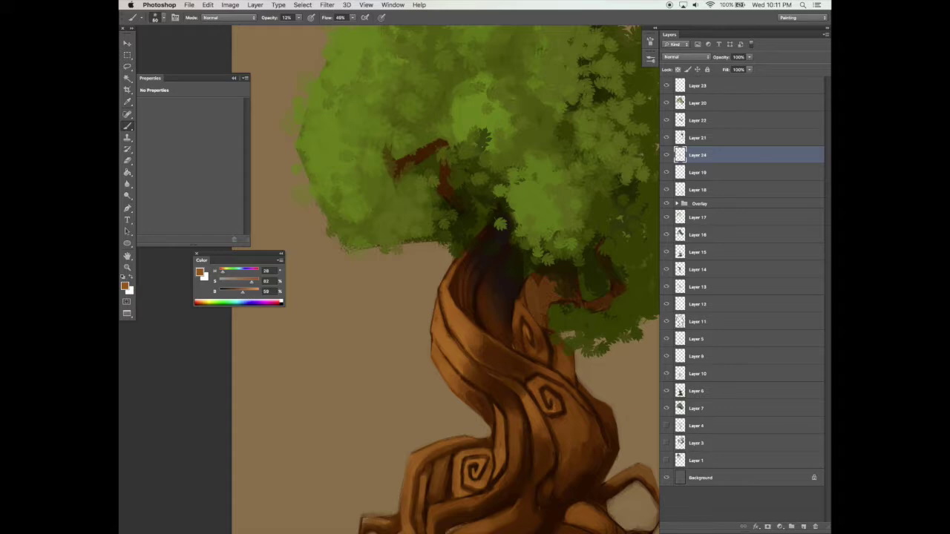
Refine the wood-grain streaks inside the trunk hollow, alternating faint brush strokes with the Eraser
key("e")
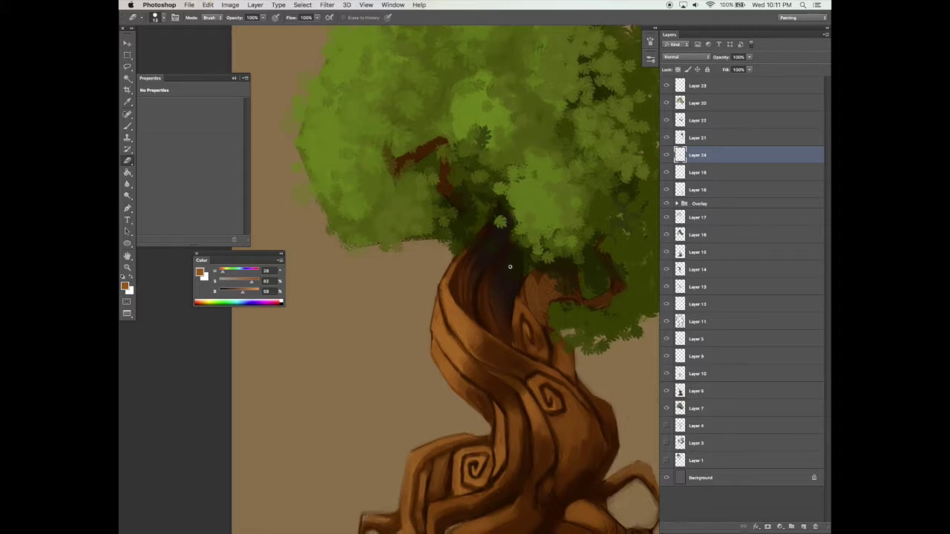
key("z")
left_click_drag(527, 251, 505, 312)
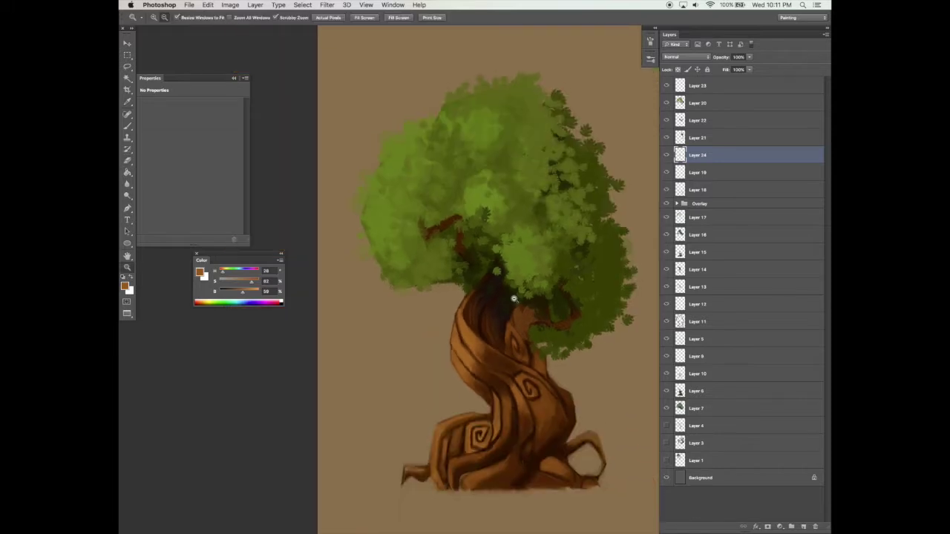
left_click(504, 311)
key("e")
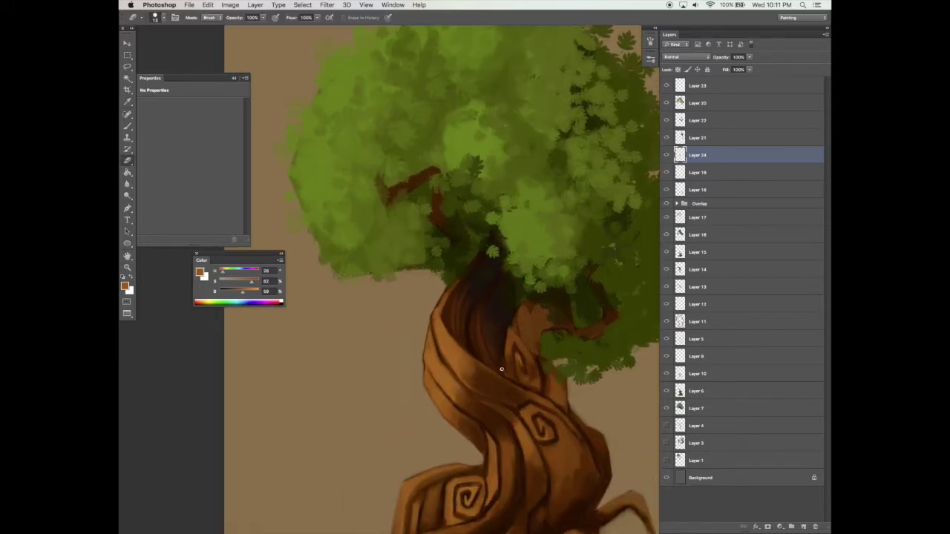
key("b")
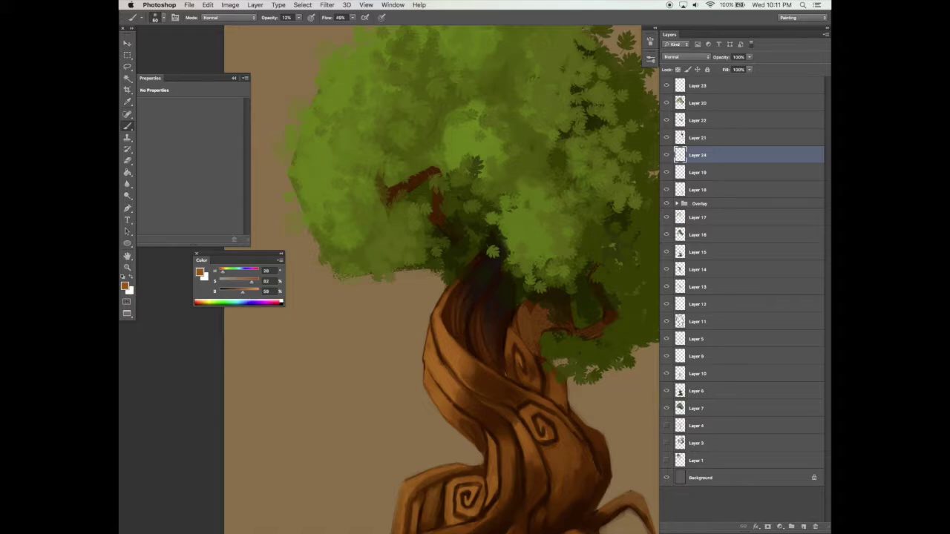
key("e")
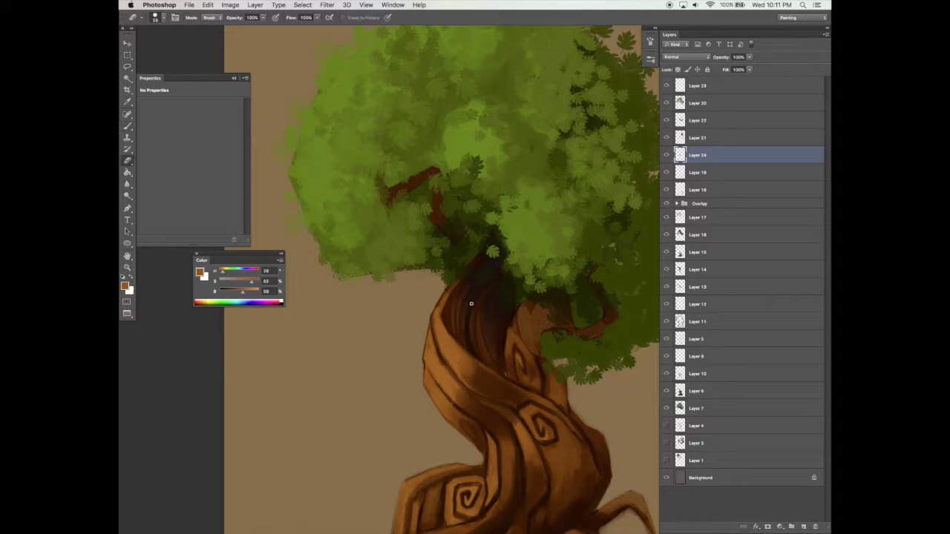
mouse_move(510, 291)
left_mouse_down()
mouse_move(515, 276)
mouse_move(515, 290)
left_mouse_up()
Blend the streaks in the lower hollow and along its right edge with dark browns sampled from the trunk
key("b")
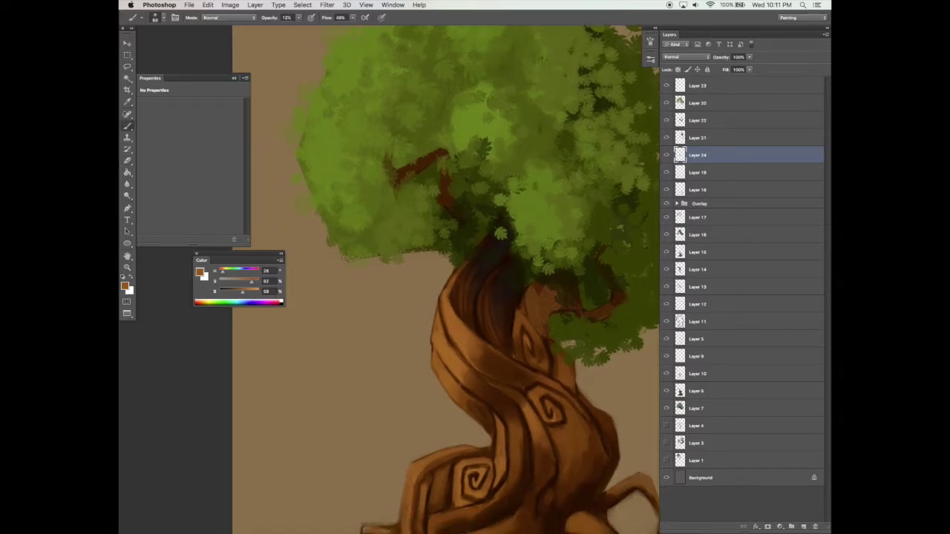
left_click(479, 313, "alt")
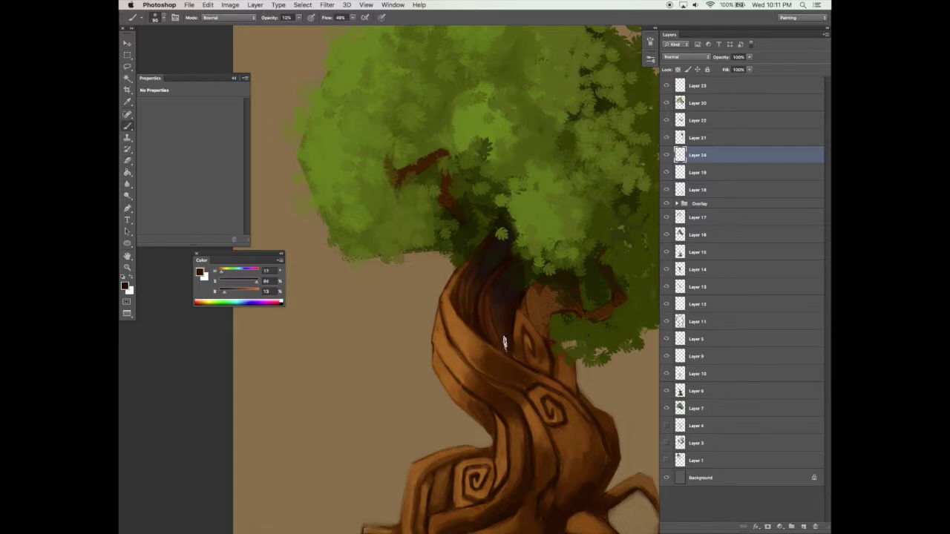
left_click(546, 312, "alt")
Switch the brush to a hard round tip, adjust its size, and choose a textured second tip for the Dual Brush
key("super+0")
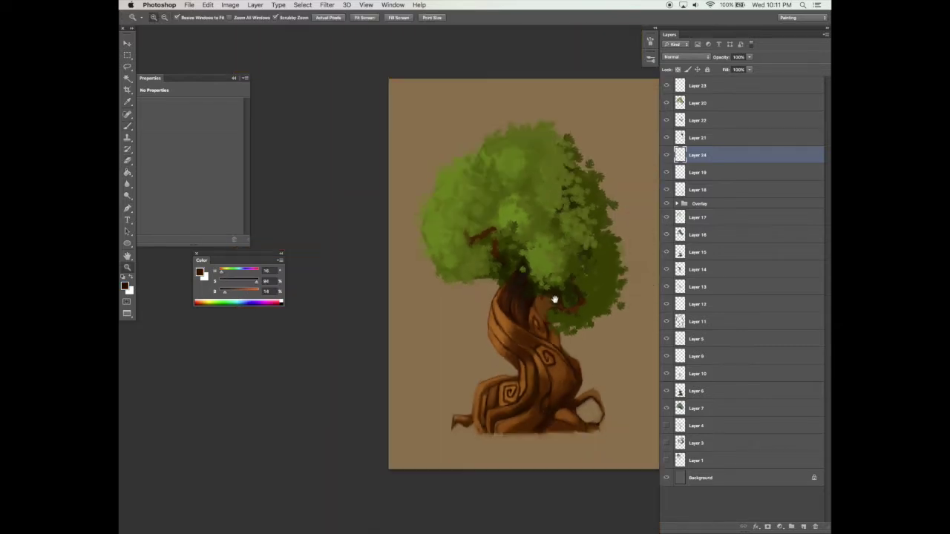
left_click(653, 44)
left_click(512, 58)
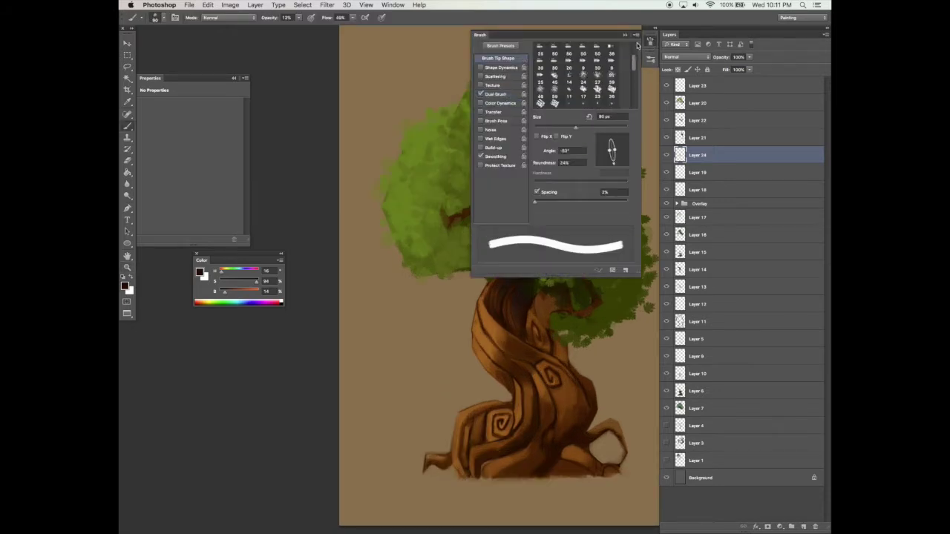
scroll(565, 82, "up", 5)
left_click(568, 49)
left_click_drag(549, 129, 566, 129)
left_click(496, 94)
left_click_drag(548, 164, 553, 164)
scroll(636, 76, "down", 2)
left_click(541, 133)
left_click(497, 58)
left_click(653, 44)
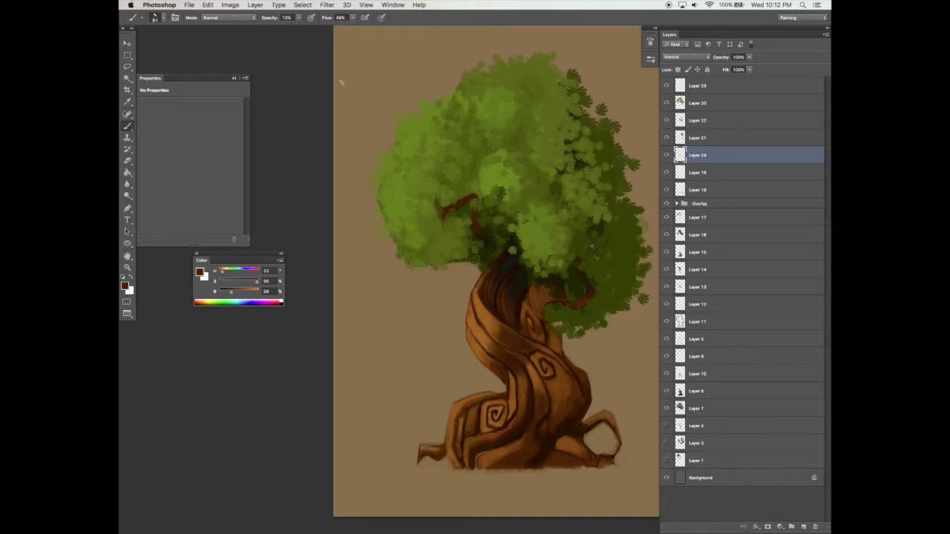
Raise the brush opacity to 45% and paint dark grain lines inside the hollow, trimming them with the Eraser
left_click(300, 17)
left_click_drag(297, 28, 314, 29)
left_click(513, 343)
key("super+z")
key("e")
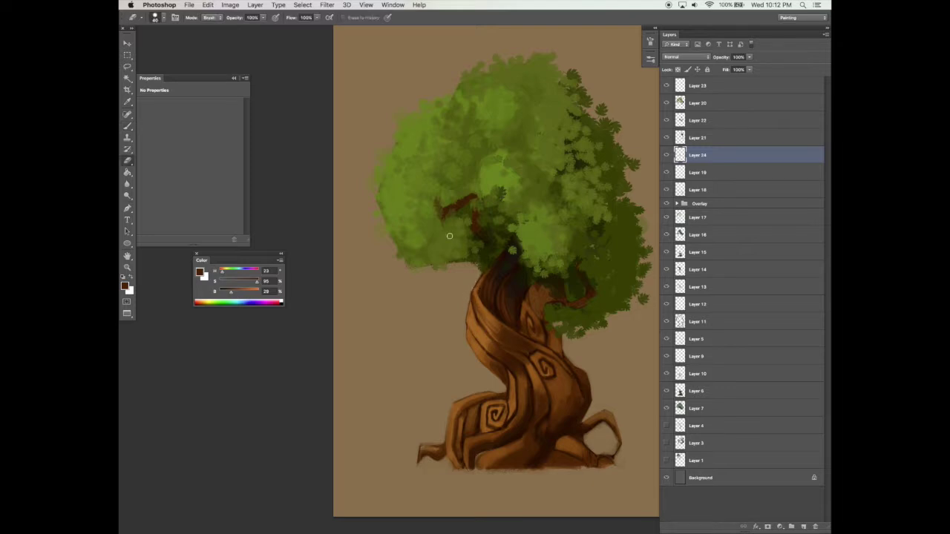
key("b")
key("e")
scroll(482, 296, "up", 1)
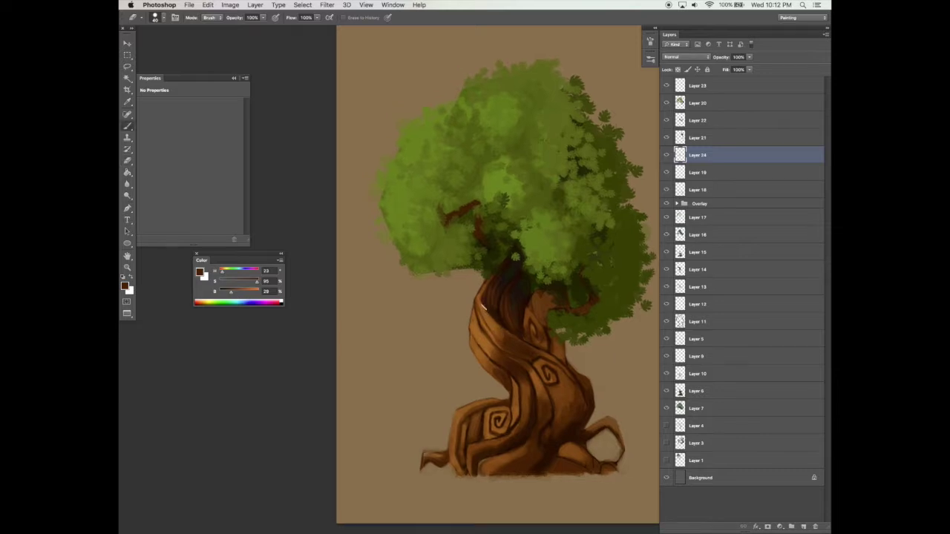
Paint dark grain lines along the hollow's left rim, redoing stray strokes and thinning them with the Eraser
key("b")
key("super+z")
key("e")
key("b")
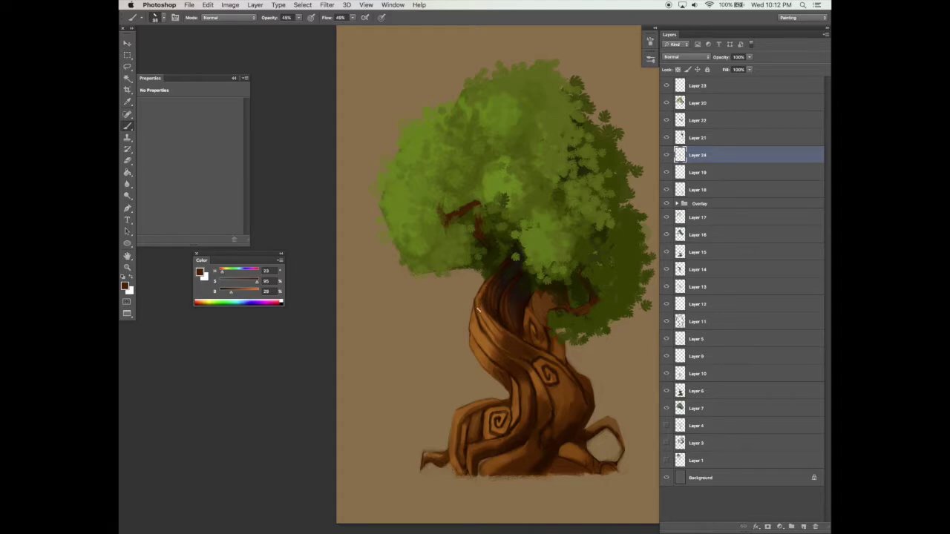
key("e")
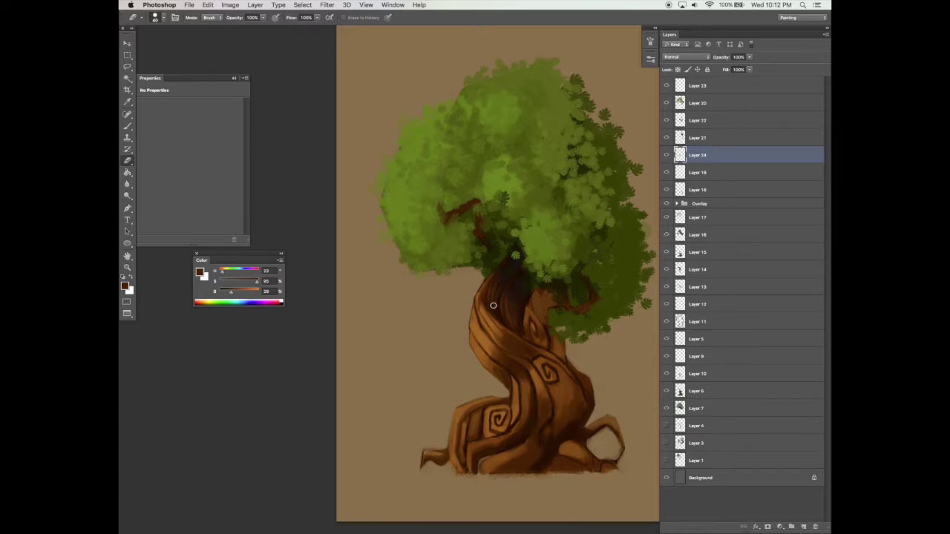
key("b")
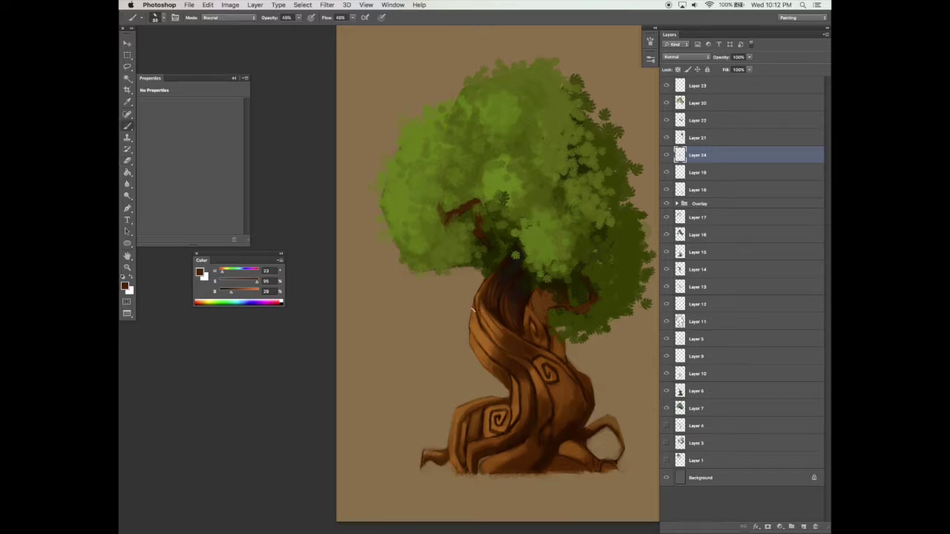
Extend dark grain lines down the trunk's upper-left bend and taper their ends with the Eraser
left_click_drag(475, 308, 483, 326)
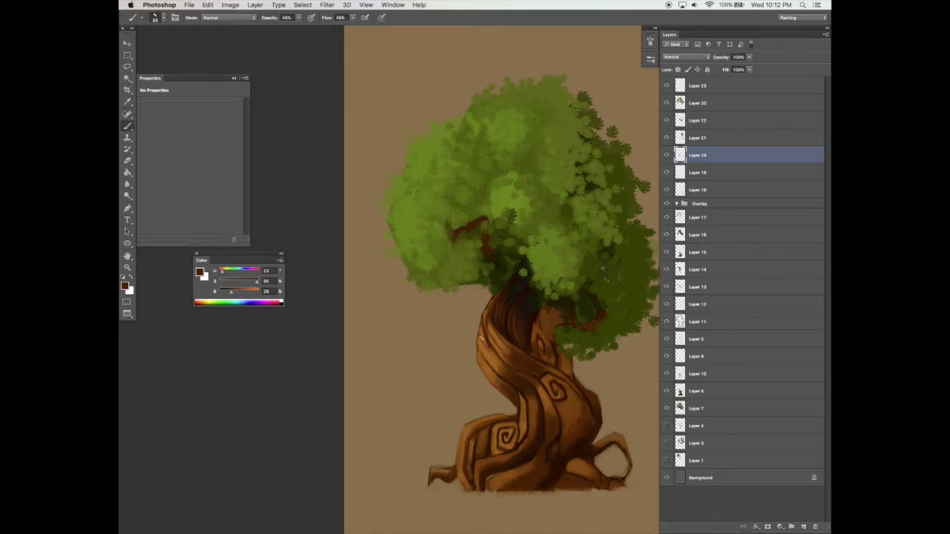
left_click_drag(474, 332, 471, 329)
key("e")
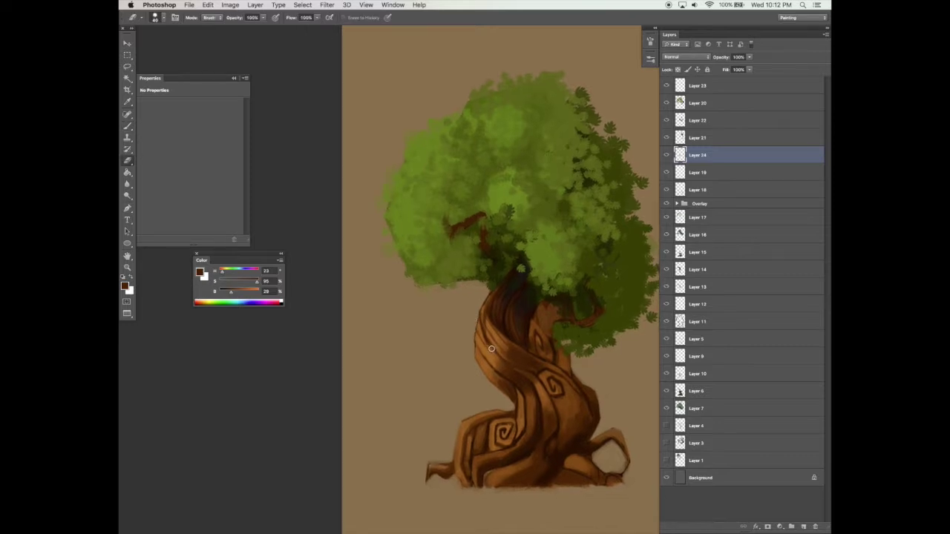
left_click_drag(504, 364, 496, 356)
key("b")
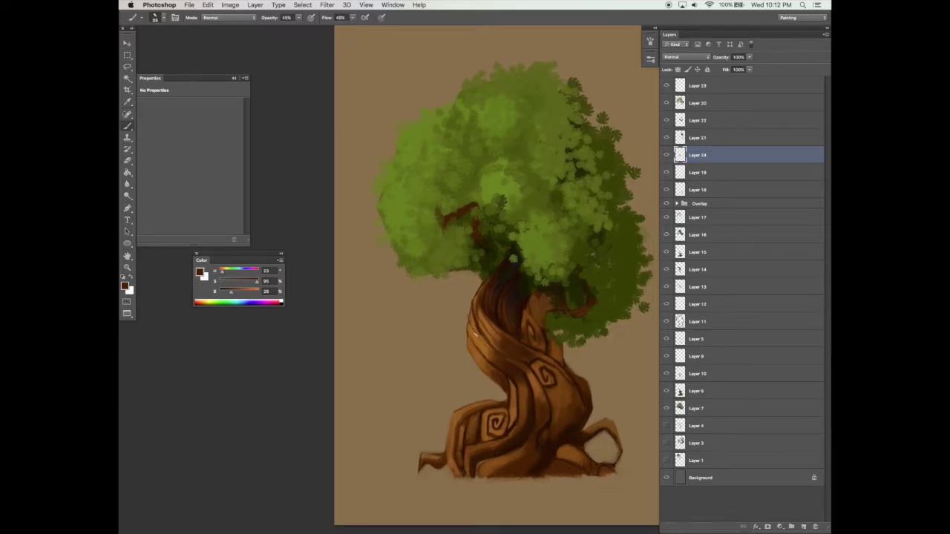
key("e")
scroll(469, 308, "down", 2)
scroll(468, 308, "right", 2)
key("b")
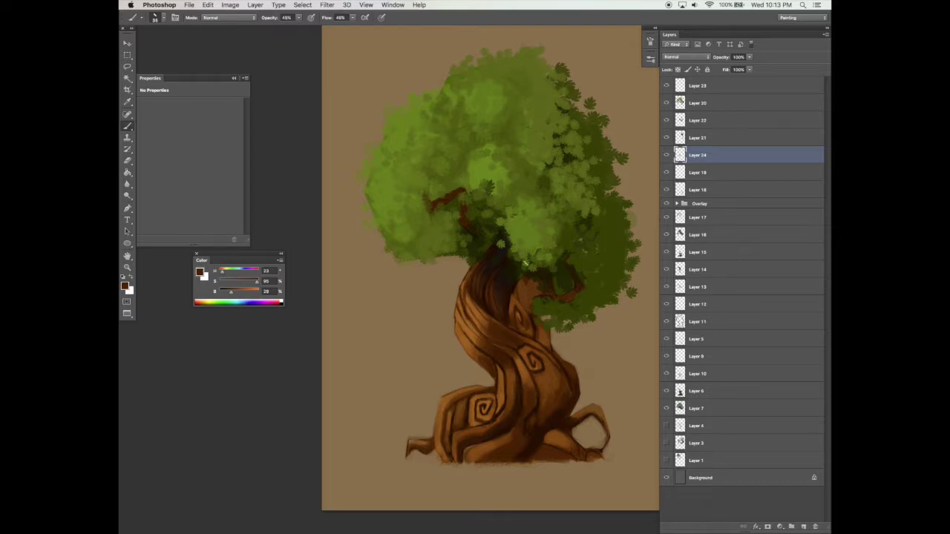
Blend light and dark grain strokes on the lower part of the trunk's left bend using browns sampled nearby
left_click(462, 324, "alt")
left_click(483, 361, "alt")
left_click(471, 345, "alt")
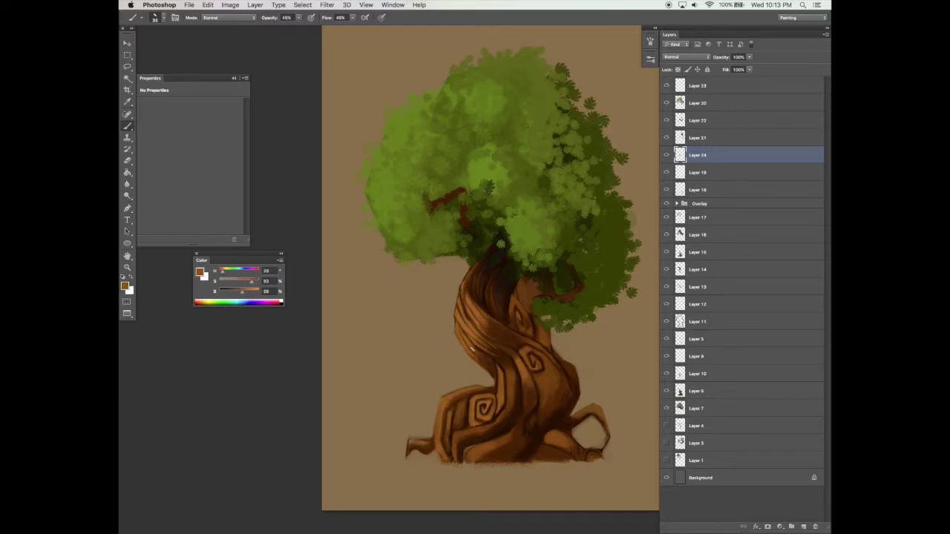
left_click(493, 365, "alt")
left_click(496, 359, "alt")
left_click(478, 357, "alt")
scroll(547, 376, "down", 1)
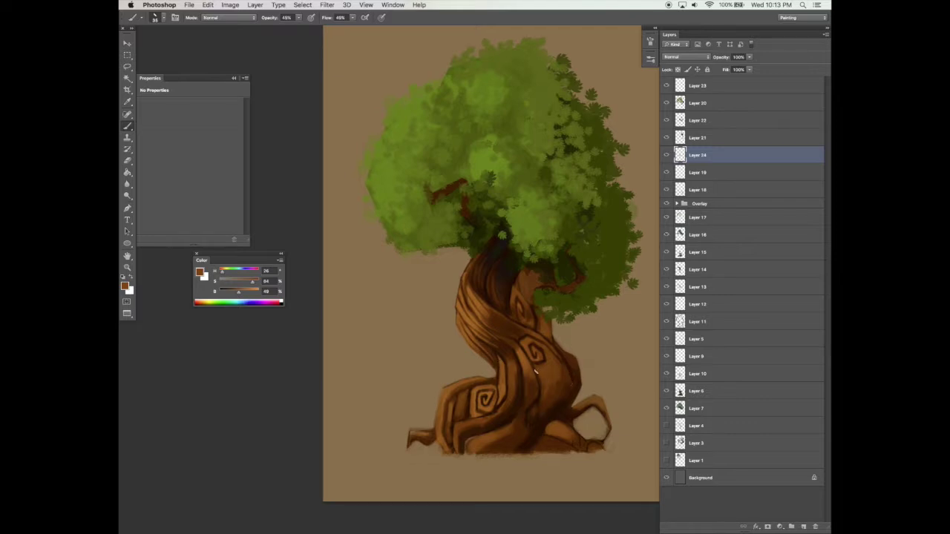
Paint grain streaks along the twisting band below the hollow and around the central spiral with sampled browns
left_click(494, 326, "alt")
left_click(517, 329, "alt")
left_click(554, 331, "alt")
left_click(539, 338, "alt")
left_click(534, 345, "alt")
left_click(557, 365, "alt")
Rotate the brush tip to -76° and enable Shape Dynamics with Pen Pressure size control and a 20% minimum diameter
left_click(650, 41)
left_click_drag(616, 145, 613, 138)
left_click(625, 36)
left_click(650, 41)
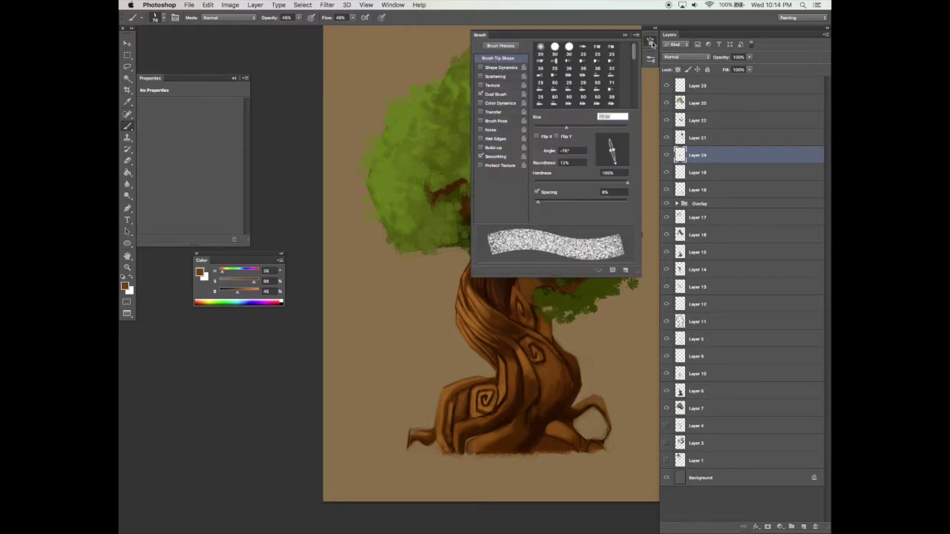
left_click(511, 68)
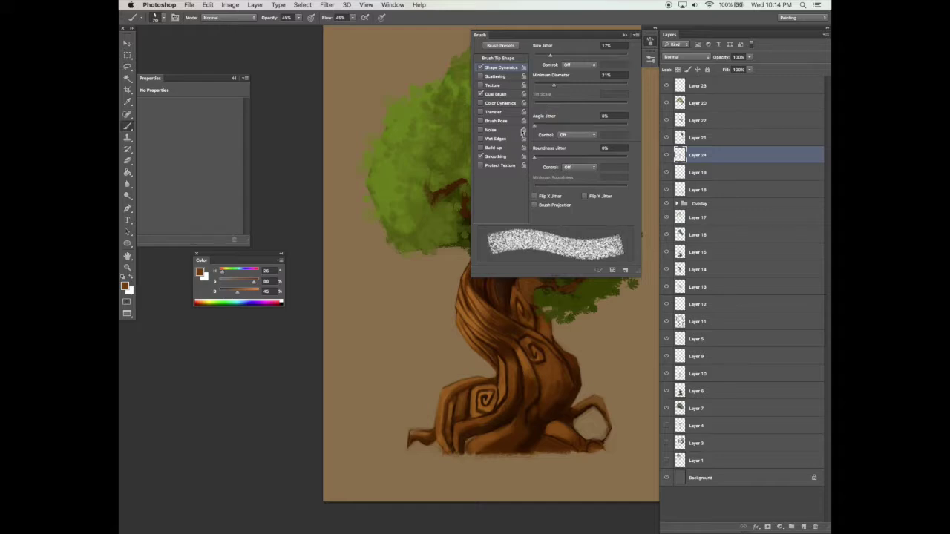
left_click_drag(553, 83, 540, 85)
left_click(590, 65)
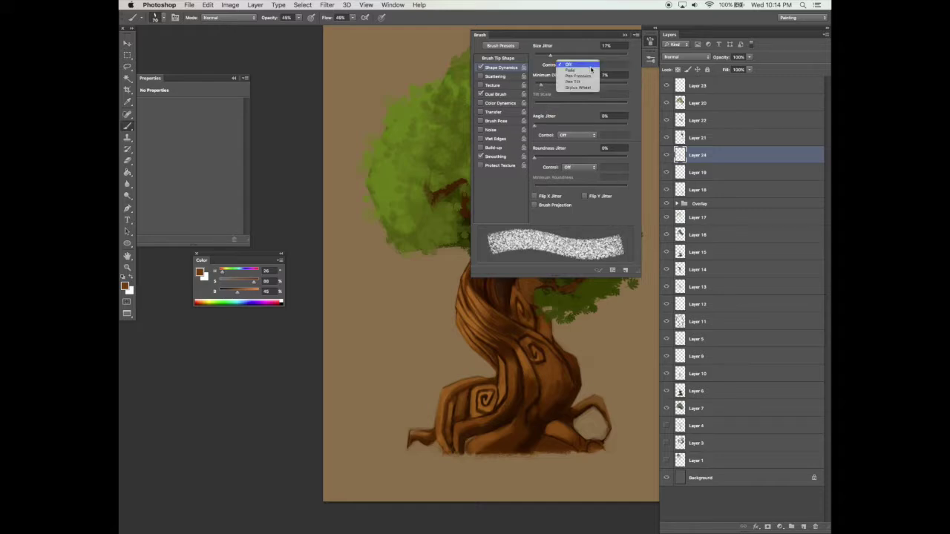
left_click(578, 75)
left_click(553, 82)
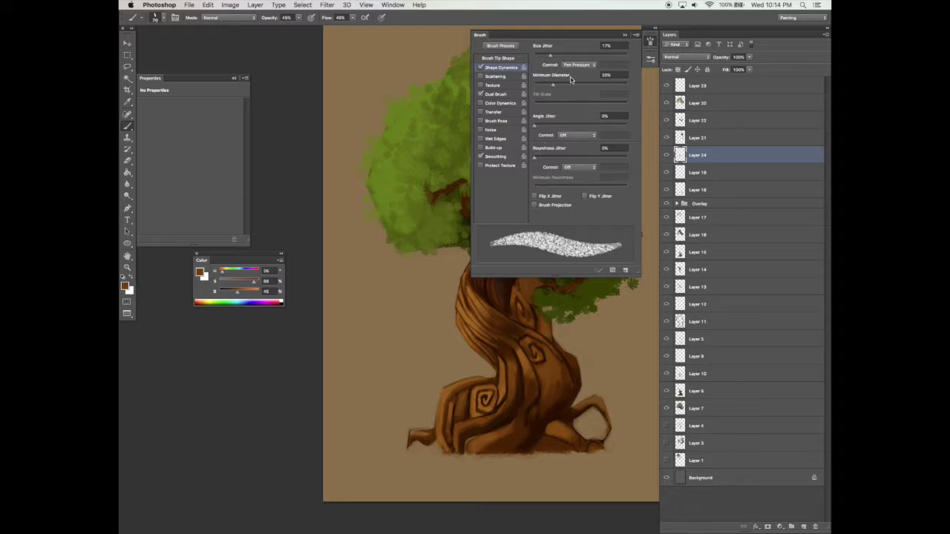
left_click(626, 35)
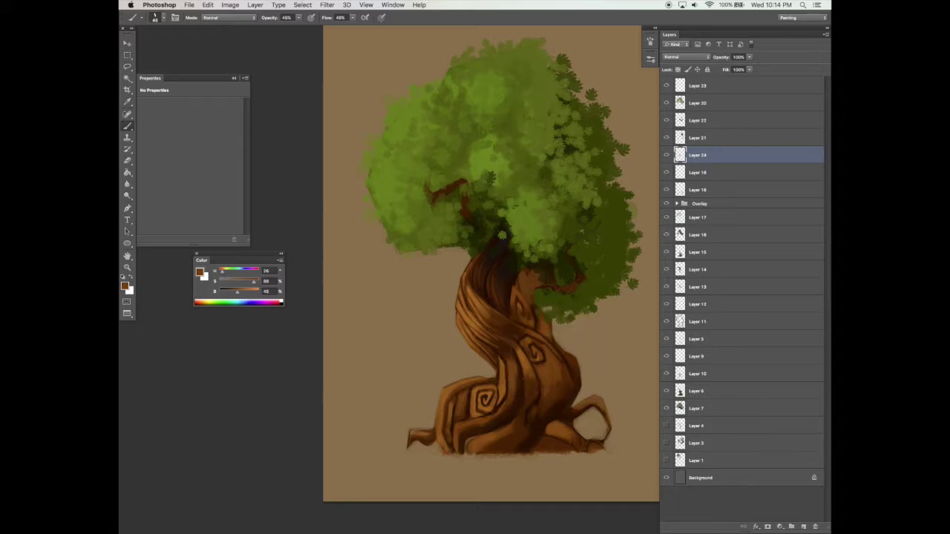
Raise the brush opacity to 81% and start grain lines on the trunk's right bulge with sampled browns
left_click(570, 376, "alt")
left_click_drag(300, 18, 318, 27)
left_click_drag(570, 358, 571, 356)
left_click(578, 439, "alt")
left_click(560, 358, "alt")
left_click(557, 406, "alt")
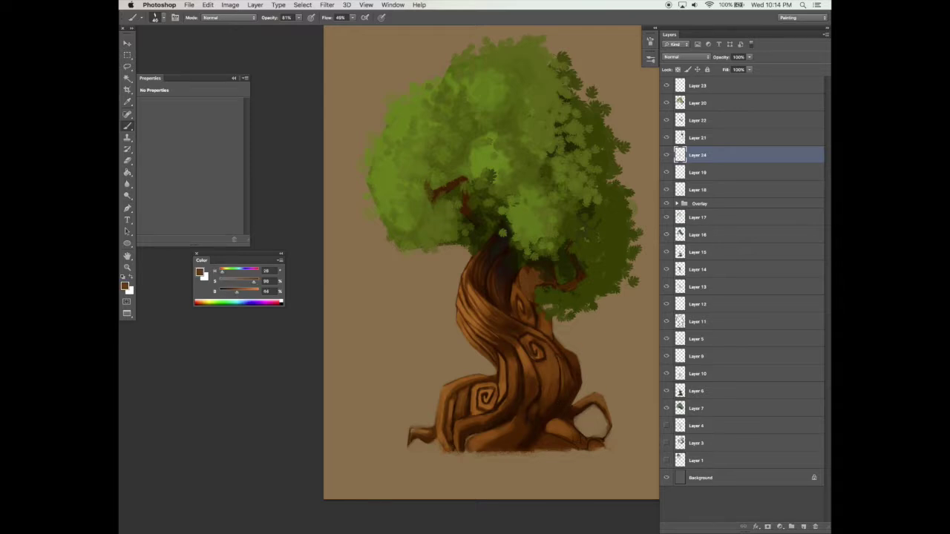
Build up alternating light and dark grain lines on the right bulge beside the spiral, enlarging the brush
left_click(541, 356, "alt")
left_click(576, 440, "alt")
left_click(545, 350, "alt")
left_click(559, 404, "alt")
key("bracketright")
left_click(545, 350, "alt")
left_click(558, 403, "alt")
key("bracketright")
key("bracketright")
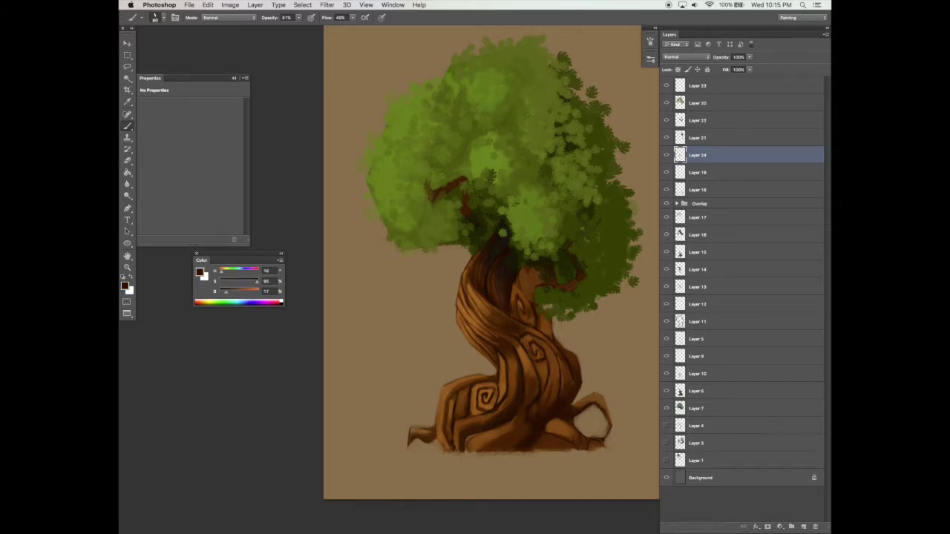
Readjust the brush tip and refine the grain at the top of the right bulge with browns sampled there
left_click(650, 41)
left_click(528, 163)
left_click(650, 42)
left_click(561, 357, "alt")
left_click(561, 354, "alt")
key("F5")
key("F5")
left_click(564, 355, "alt")
left_click(558, 357, "alt")
key("]")
Paint grain strokes with a larger brush across the bands above and to the left of the central spiral
left_click(548, 332, "alt")
left_click(520, 339, "alt")
left_click(515, 351, "alt")
key("]")
left_click(504, 339, "alt")
left_click(517, 357, "alt")
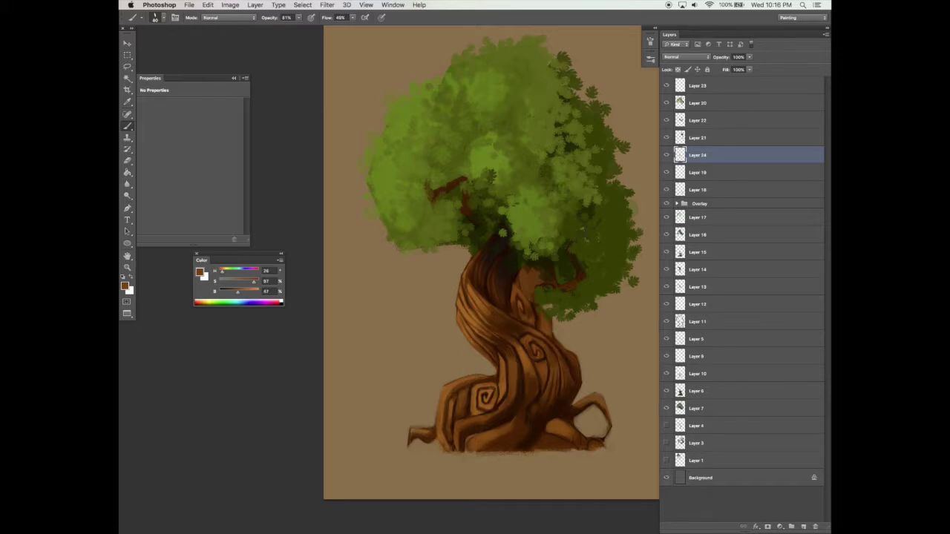
left_click(512, 361, "alt")
Enlarge the brush and streak the vertical folds in the middle of the trunk with sampled browns
left_click(653, 47)
left_click(653, 47)
left_click(503, 350, "alt")
key("bracketright")
key("bracketright")
left_click(504, 371, "alt")
left_click(504, 392, "alt")
left_click(508, 377, "alt")
Refine the middle folds between the left bend and the spiral with alternating light and dark sampled browns
left_click(650, 42)
left_click(651, 43)
left_click(504, 374, "alt")
left_click(503, 350, "alt")
left_click(506, 375, "alt")
left_click(499, 346, "alt")
left_click(505, 371, "alt")
left_click(523, 350, "alt")
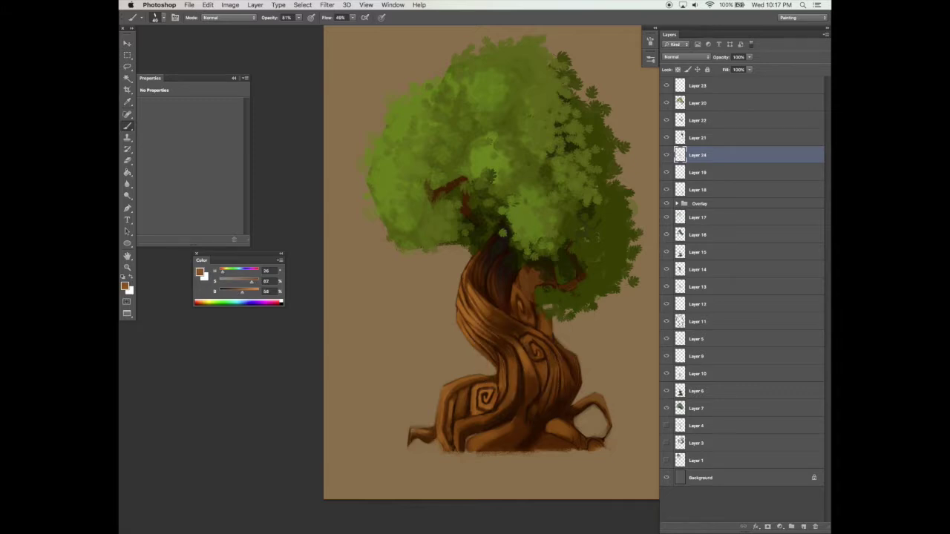
Continue the grain lines down the central fold toward the roots below the left spiral, using sampled browns
left_click(521, 374, "alt")
left_click_drag(518, 390, 510, 410)
left_click(480, 419, "alt")
left_click(478, 425, "alt")
Set the brush tip's angle to -90° and its size to 40 px
left_click(650, 40)
left_click(519, 58)
left_click(602, 156)
left_click(556, 127)
left_click(624, 36)
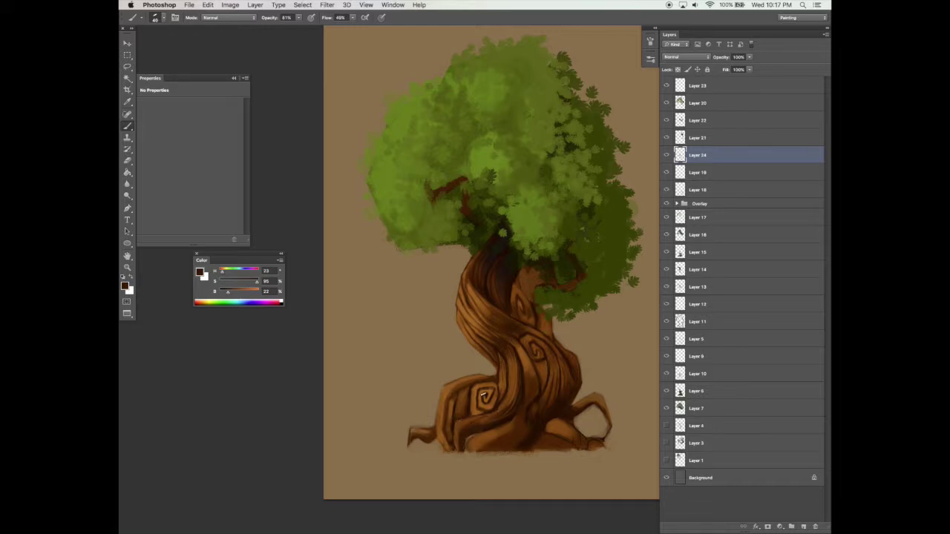
left_click(651, 42)
left_click_drag(621, 139, 614, 161)
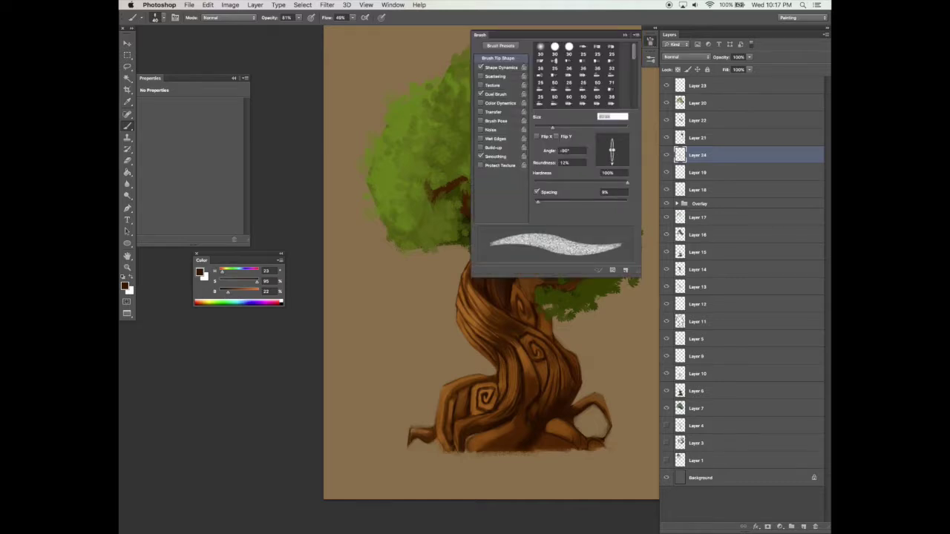
Paint grain lines on the left root arch and the folds below its spiral with sampled browns
left_click_drag(461, 372, 449, 270)
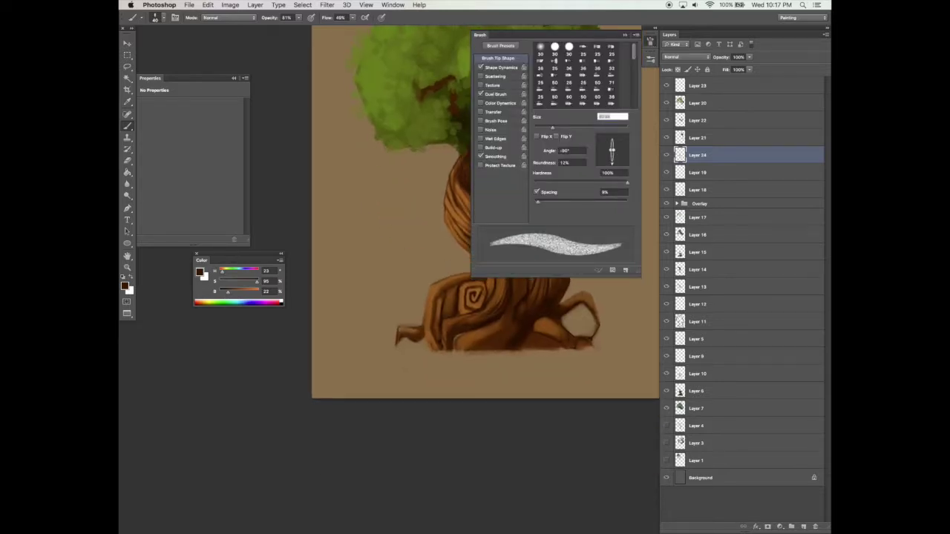
left_click(449, 311, "alt")
left_click(453, 328, "alt")
left_click_drag(486, 328, 486, 350)
left_click(478, 339, "alt")
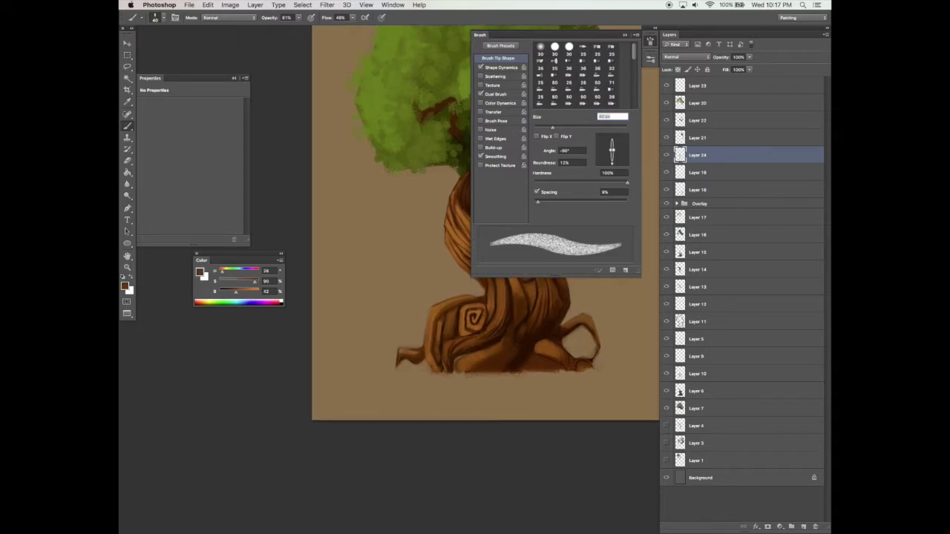
Streak the lower left roots down to the ground and the central root with sampled light and dark browns
left_click_drag(479, 342, 454, 367)
left_click(460, 354, "alt")
left_click(456, 357, "alt")
left_click(459, 364, "alt")
left_click(509, 343, "alt")
left_click(491, 357, "alt")
Paint grain strokes on the lower trunk folds beside the left root's spiral, sampling browns from the bark
left_click_drag(540, 298, 540, 310)
key("r")
left_click_drag(496, 409, 568, 370)
left_click(552, 321, "alt")
left_click(553, 322, "alt")
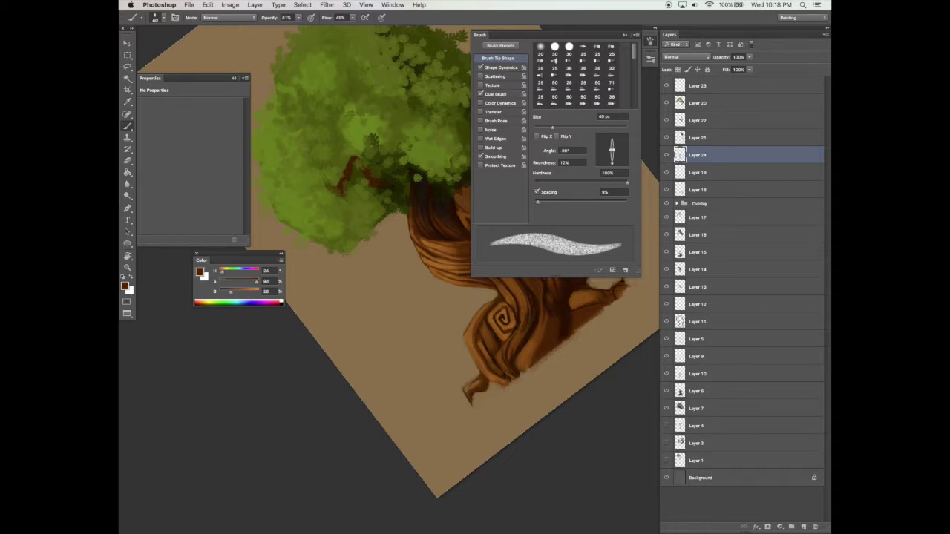
left_click(539, 323, "alt")
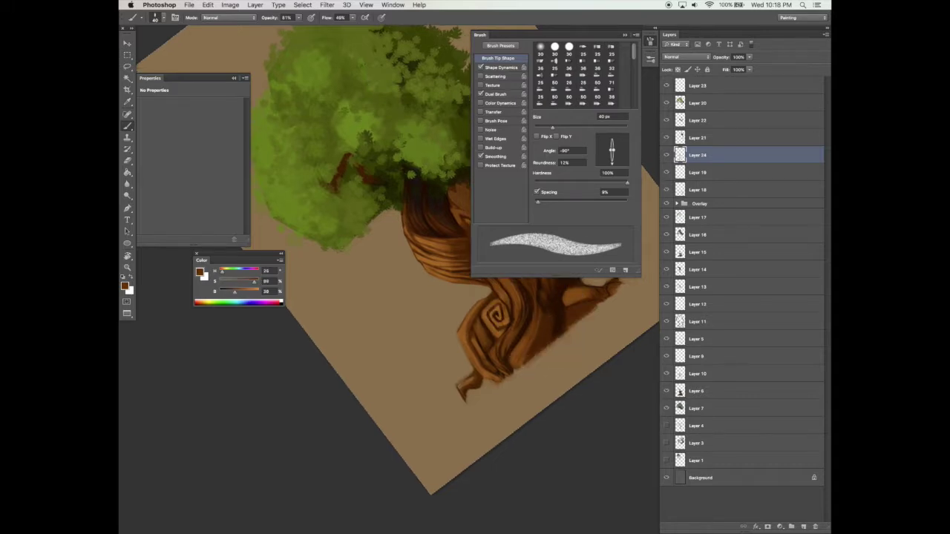
Streak the left root arch and the bark around its spiral with sampled light and dark browns
key("r")
left_click_drag(539, 323, 565, 359)
left_click(506, 394, "alt")
left_click(474, 378, "alt")
left_click(443, 393, "alt")
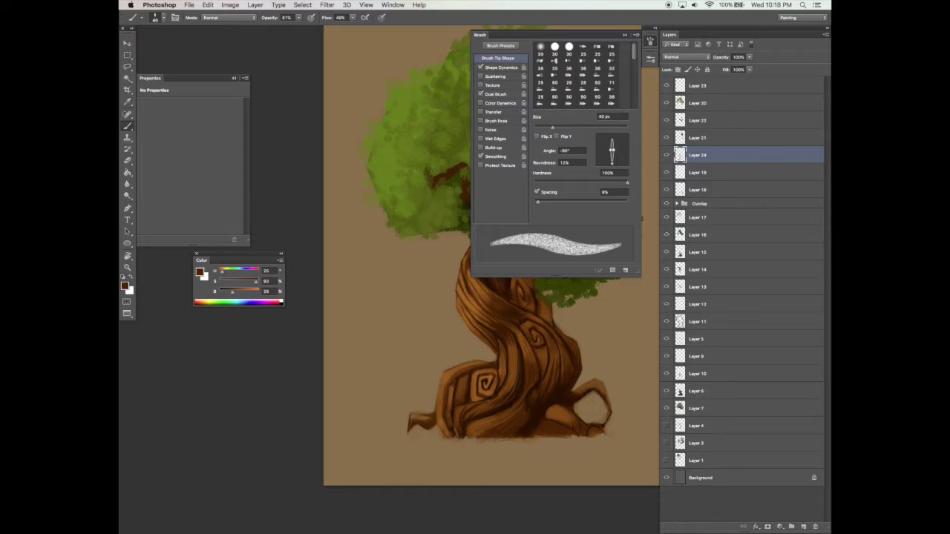
left_click(457, 372, "alt")
left_click(456, 387, "alt")
left_click(482, 393, "alt")
Set the brush tip to -101° and 42 px and paint grain on the lower central trunk with sampled browns
left_click_drag(612, 164, 601, 161)
left_click_drag(553, 127, 560, 128)
left_click_drag(602, 161, 609, 164)
left_click_drag(559, 128, 554, 128)
left_click(529, 379, "alt")
left_click(534, 395, "alt")
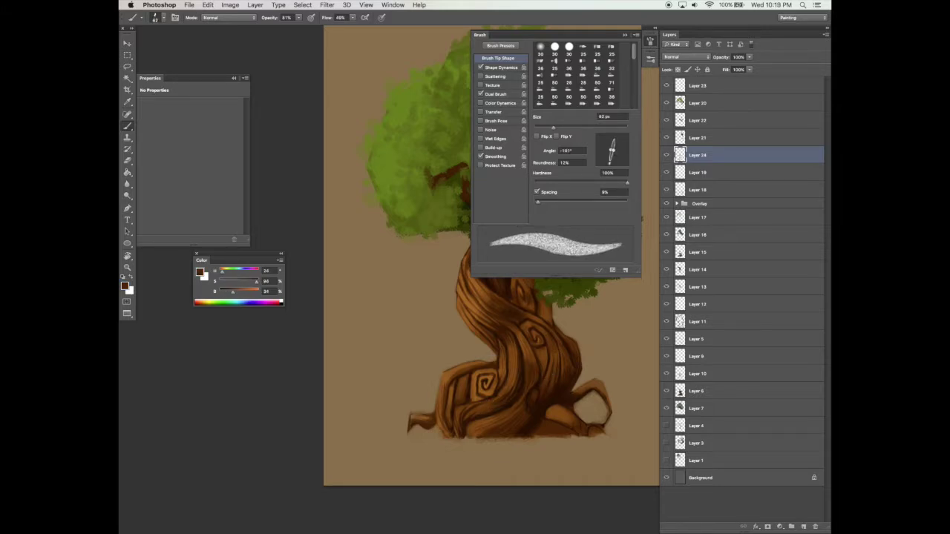
Set the brush tip's angle to -137° and stroke the upper curve of the left root arch with sampled browns
left_click(473, 393, "alt")
left_click(601, 161)
left_click(461, 373, "alt")
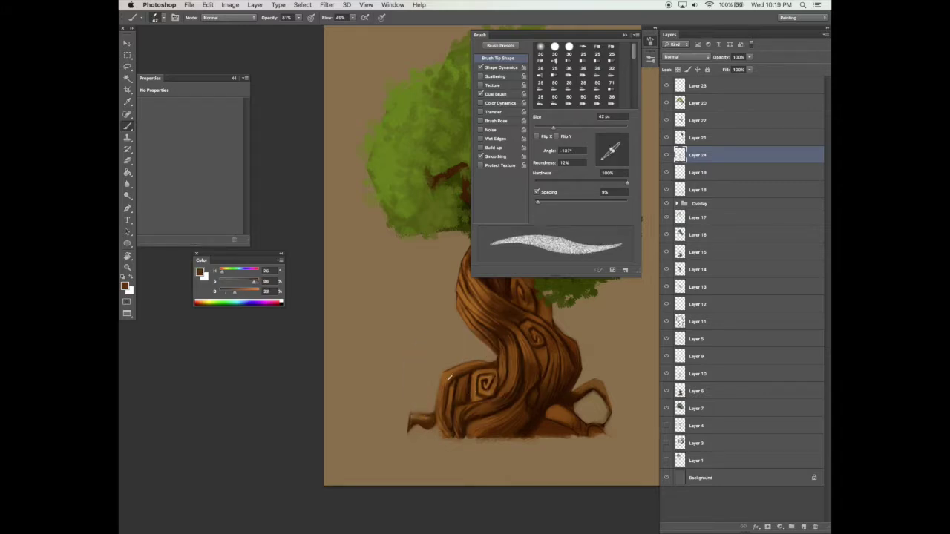
left_click(459, 368, "alt")
Turn the brush tip back to nearly vertical and paint the bark around the trunk hollow with sampled browns
scroll(463, 365, "right", 5)
left_click(453, 329, "alt")
left_click(610, 159)
left_click(450, 332, "alt")
left_click(451, 319, "alt")
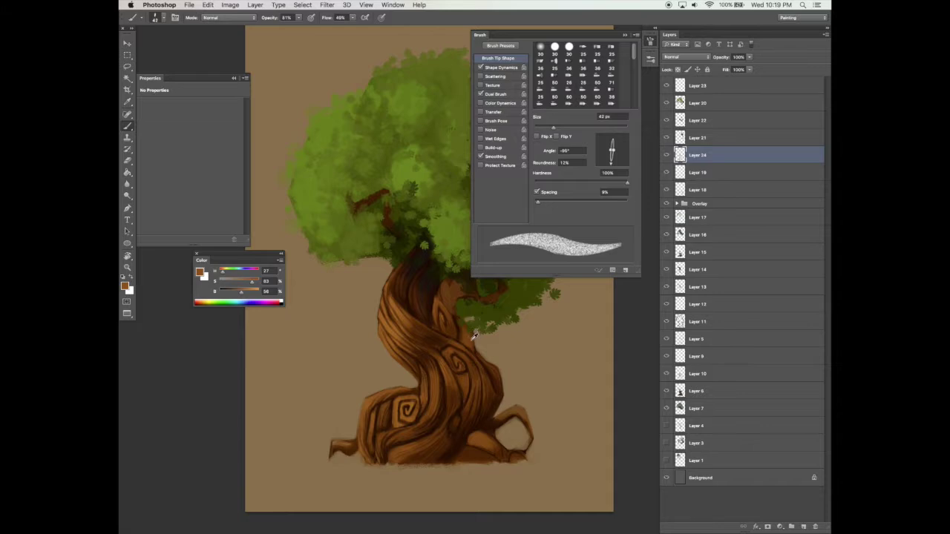
Turn off Shape Dynamics, darken the trunk edge beside the hollow with sampled near-black brown, and set the tip roundness to 100%
left_click(480, 67)
left_click(436, 286, "alt")
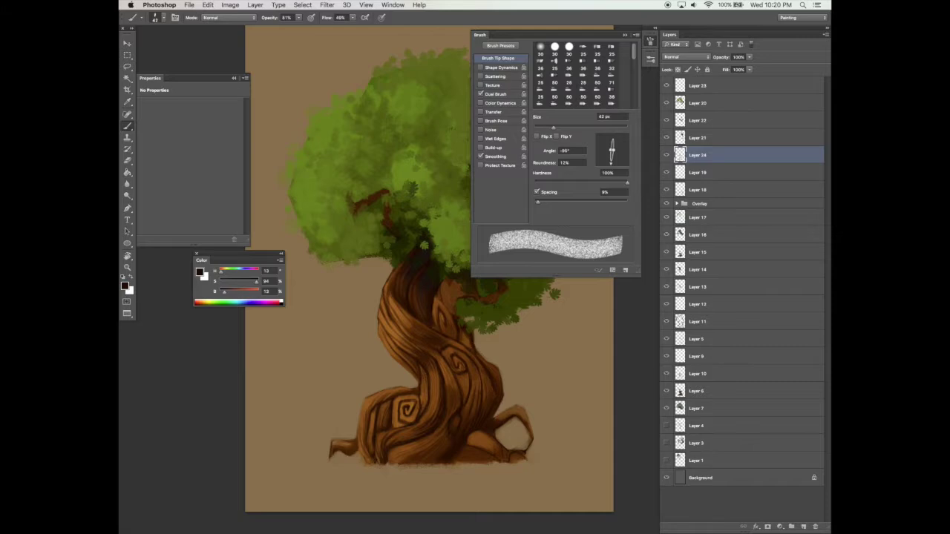
left_click_drag(463, 334, 467, 341)
left_click_drag(618, 149, 639, 151)
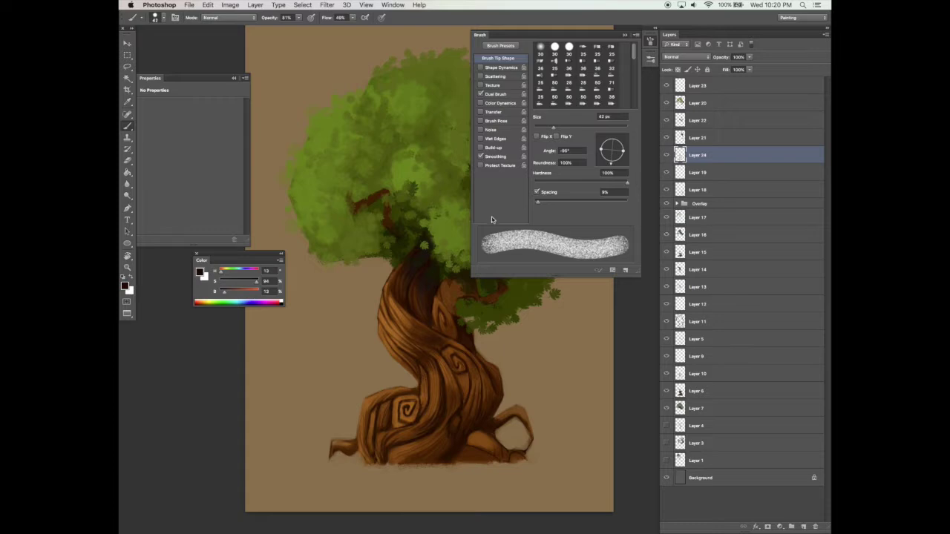
left_click_drag(507, 303, 453, 284)
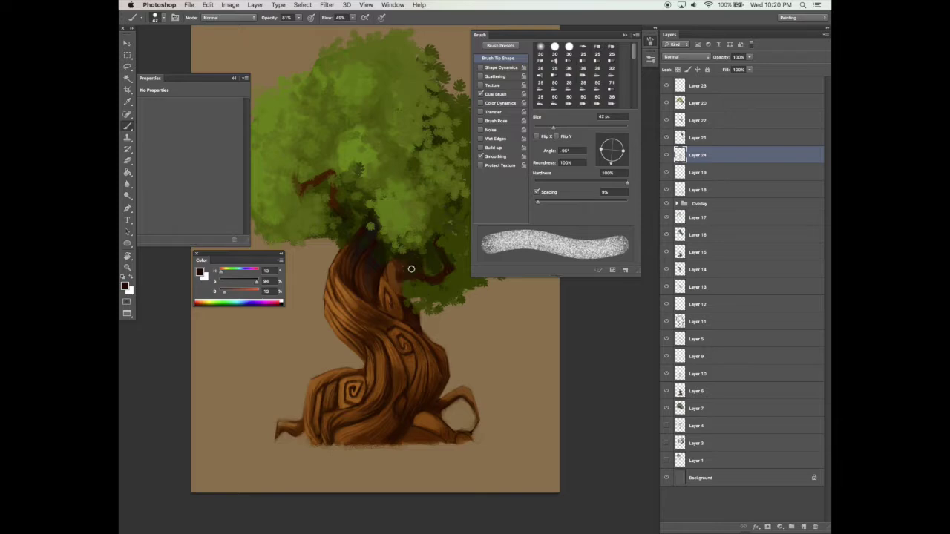
Set the brush tip to 12% roundness and 20 px and paint thin streaks on the upper right branch with sampled brown
left_click(579, 128)
left_click_drag(622, 150, 613, 151)
left_click(561, 127)
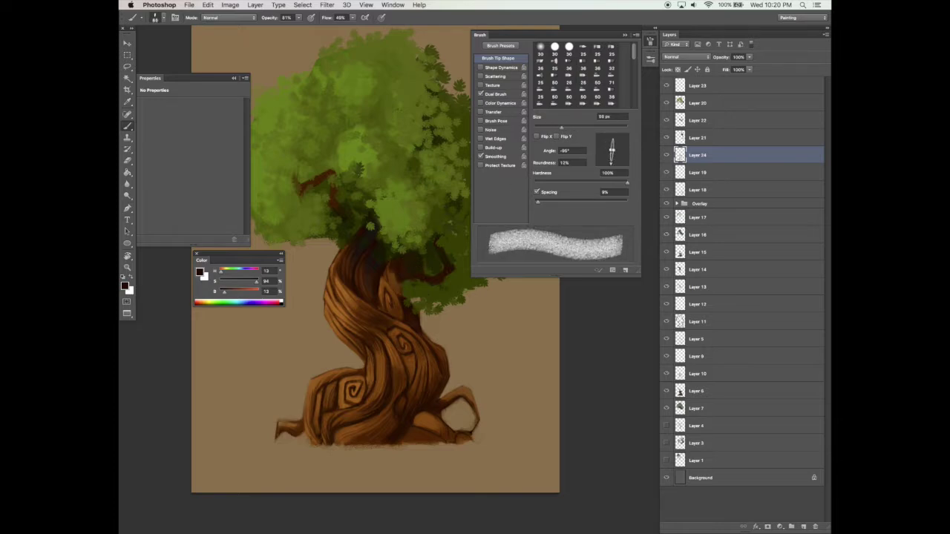
left_click_drag(561, 127, 543, 127)
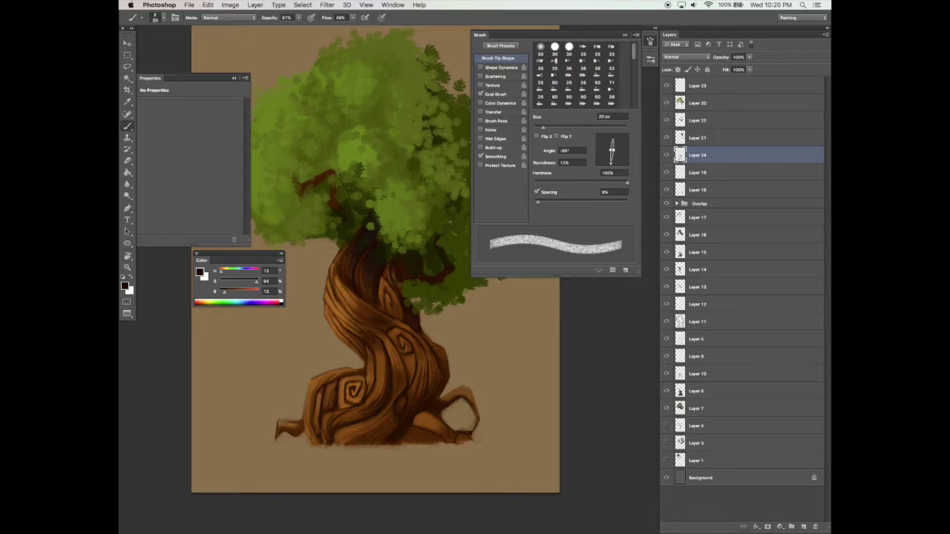
left_click(392, 270, "alt")
left_click_drag(429, 281, 433, 290)
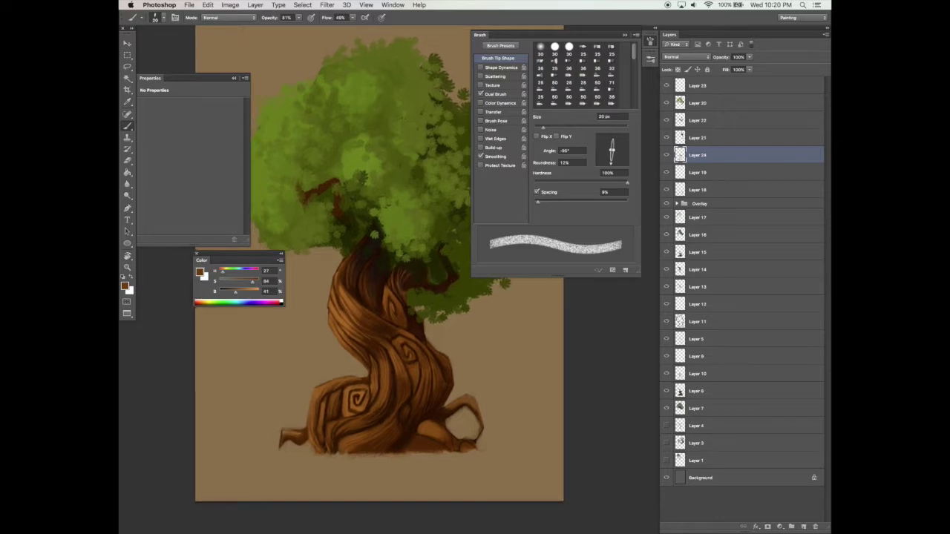
Add a Multiply layer above Layer 24, with the brush tip rounded again, and save the document
key("super+minus")
key("super+s")
left_click(803, 527)
left_click_drag(614, 151, 623, 150)
left_click(625, 34)
left_click(687, 57)
left_click(689, 79)
key("super+s")
Set the foreground colour to a dark grey-brown with 22% saturation and 20% brightness, and enlarge the brush
left_click_drag(236, 292, 227, 291)
left_click_drag(252, 282, 232, 282)
key("]")
key("]")
key("]")
key("]")
key("]")
key("]")
key("]")
key("]")
key("]")
Lower the Multiply layer's opacity to 58% and adjust the brush's Dual Brush setting and tip size
left_click(750, 57)
left_click_drag(749, 70, 728, 73)
left_click(650, 41)
left_click(495, 94)
left_click_drag(607, 164, 594, 165)
left_click(498, 57)
left_click_drag(605, 127, 592, 127)
left_click(625, 35)
Shade the upper trunk and the branches beneath the foliage with the dark grey-brown, erasing where it spills over
mouse_move(398, 271)
left_mouse_down()
mouse_move(387, 302)
mouse_move(394, 280)
mouse_move(404, 296)
mouse_move(441, 280)
left_mouse_up()
left_click_drag(361, 214, 341, 223)
left_click_drag(469, 291, 488, 275)
key("e")
key("b")
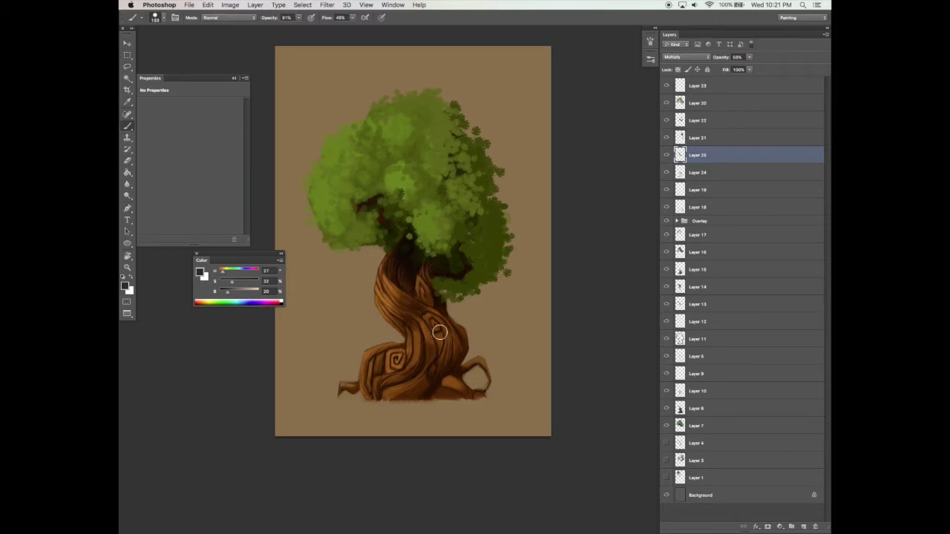
left_click_drag(441, 309, 439, 303)
key("e")
key("b")
Flatten and shrink the brush tip, deepen the shadow along the trunk's right edge, and erase the overflow
left_click(651, 41)
left_click(629, 34)
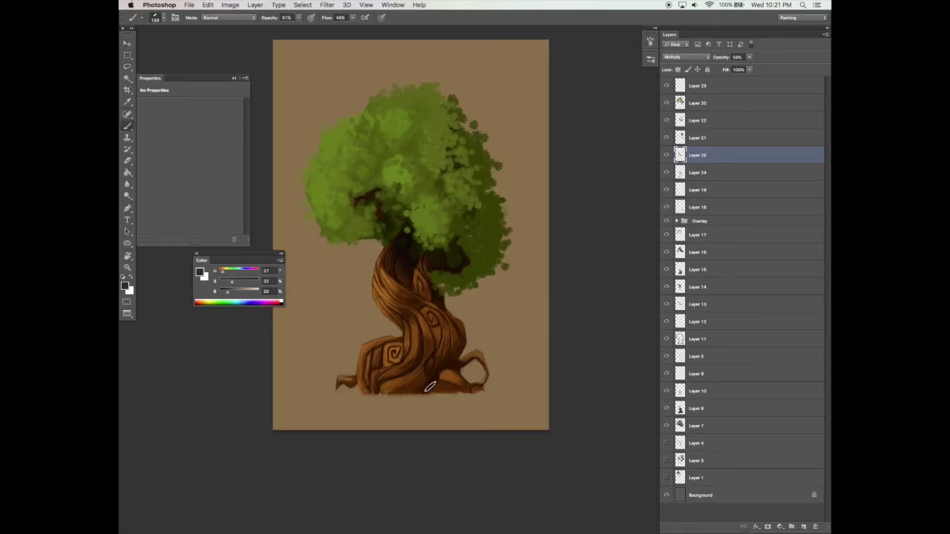
mouse_move(412, 332)
left_mouse_down()
mouse_move(478, 318)
mouse_move(478, 280)
left_mouse_up()
key("bracketleft")
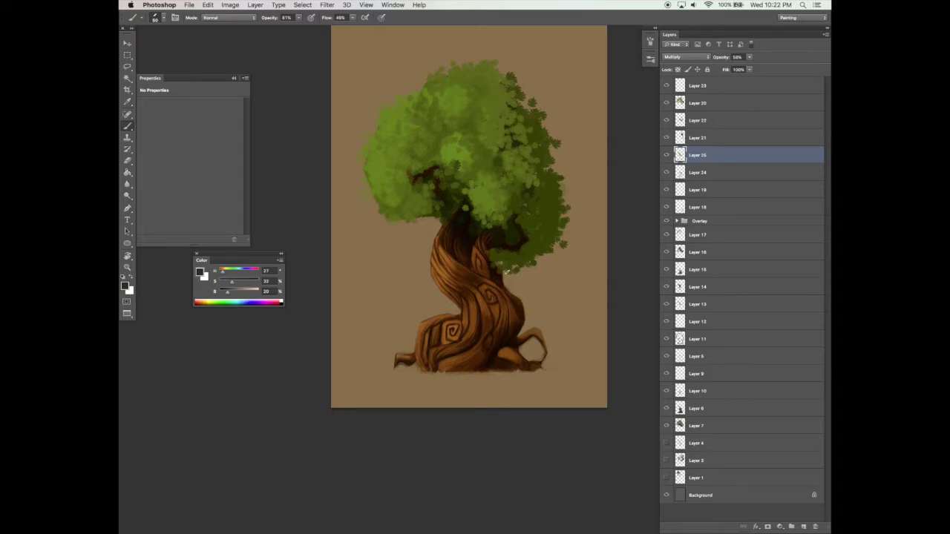
key("e")
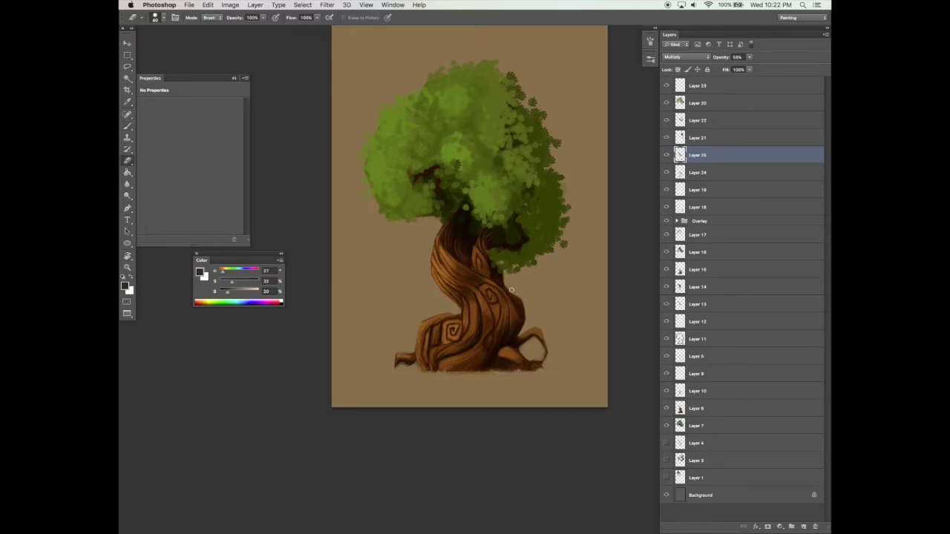
key("b")
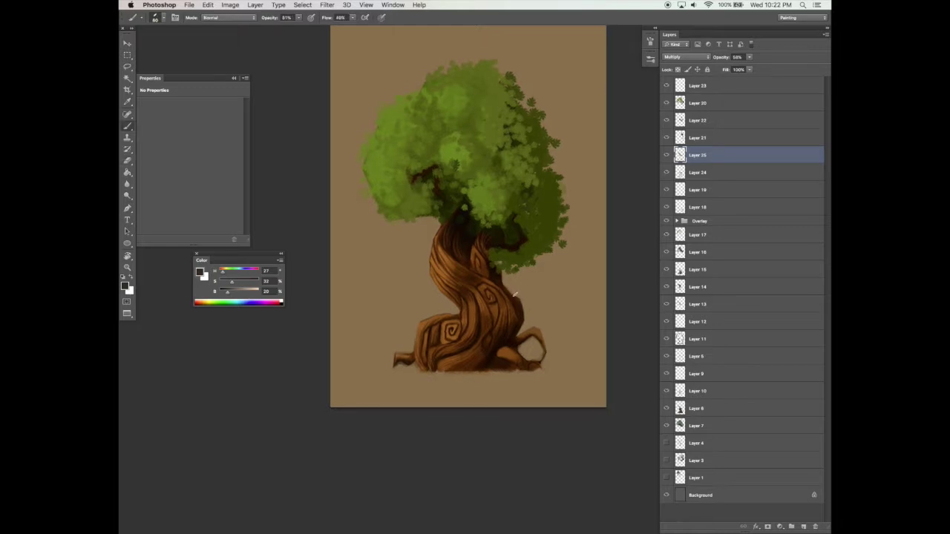
key("e")
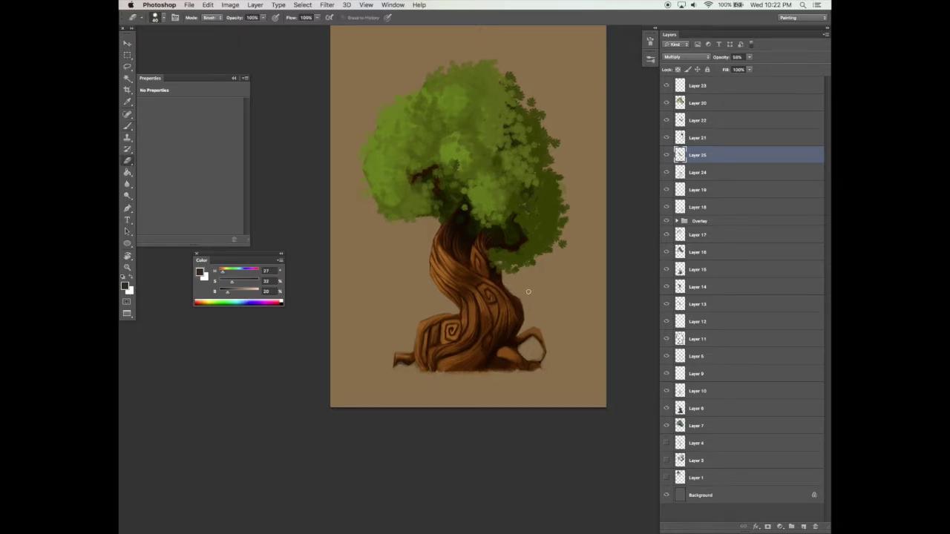
key("b")
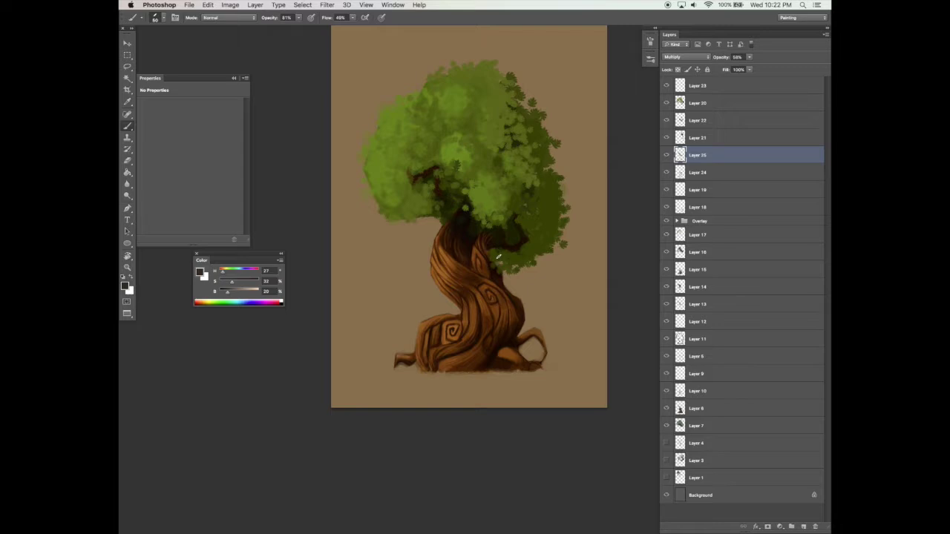
Restore a round brush tip, raise the colour's brightness to 28%, and shade the upper left of the trunk
left_click(650, 40)
left_click_drag(617, 141, 625, 160)
left_click(627, 35)
mouse_move(227, 292)
left_mouse_down()
mouse_move(259, 292)
mouse_move(231, 291)
left_mouse_up()
key("bracketright")
key("bracketright")
key("bracketright")
key("bracketleft")
key("bracketleft")
key("bracketleft")
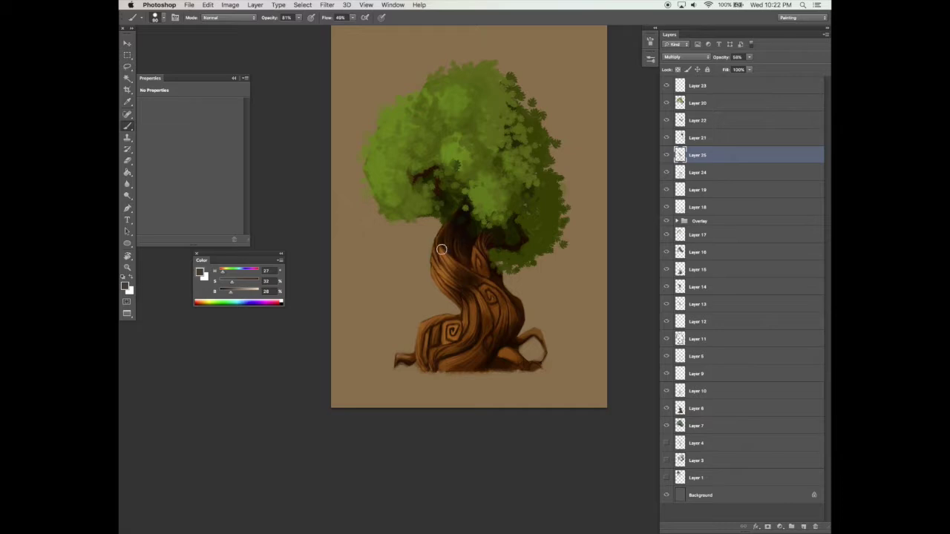
Use a small eraser with Shape Dynamics to trim the shading along the upper left trunk's grain
key("e")
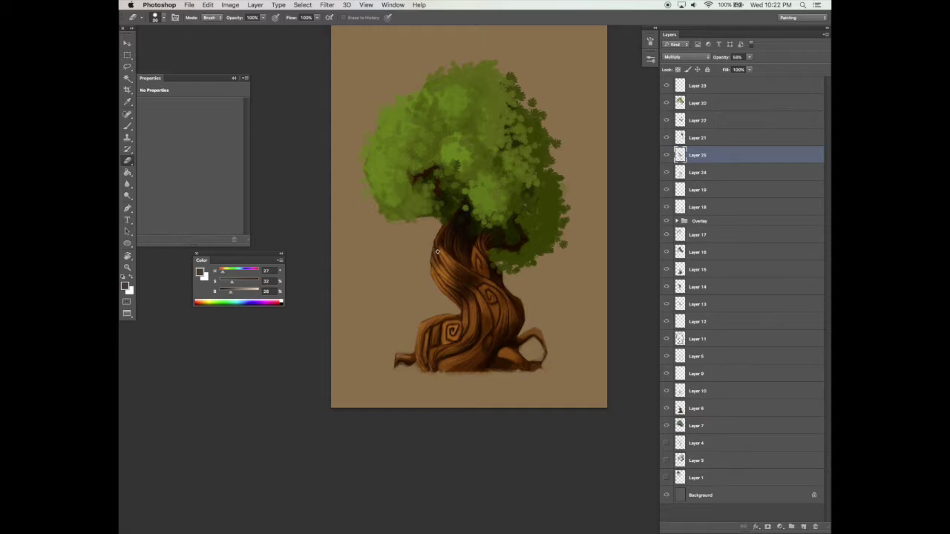
left_click(650, 41)
left_click(497, 66)
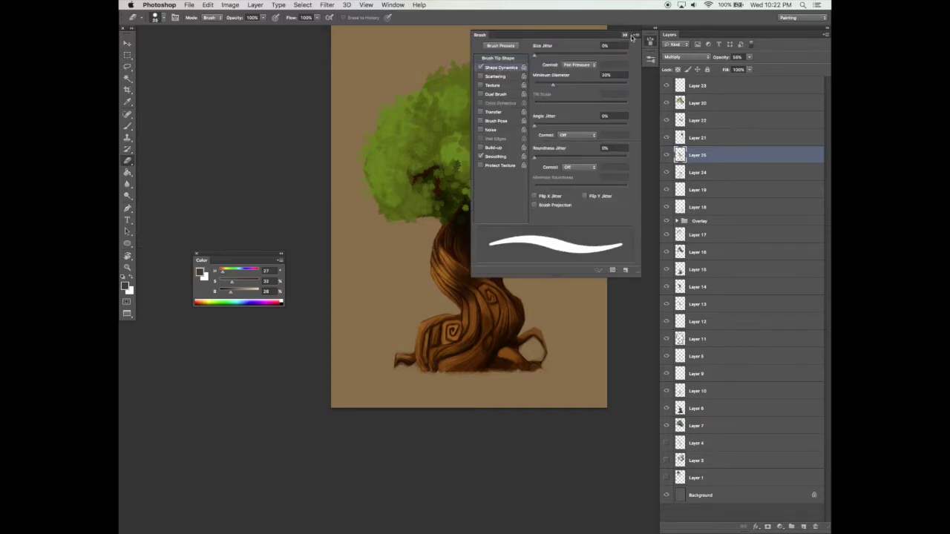
left_click(617, 38)
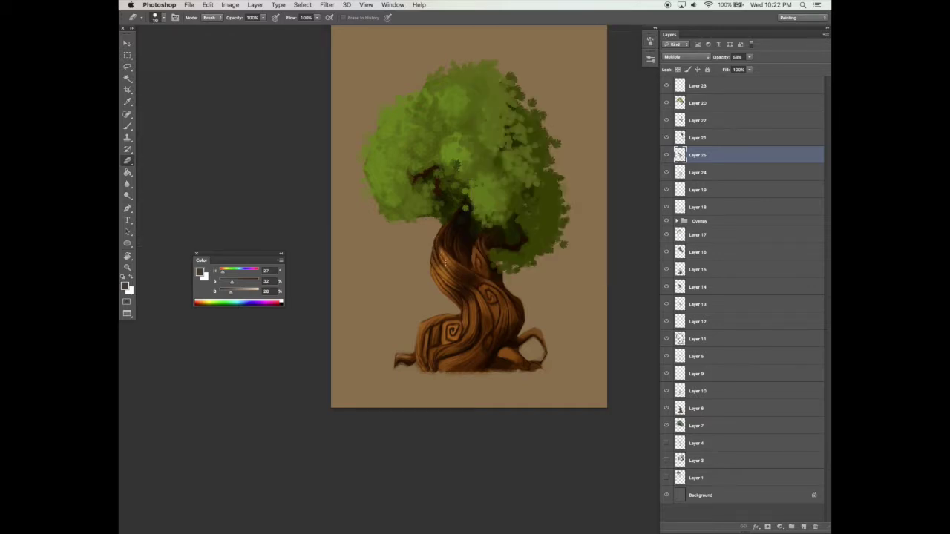
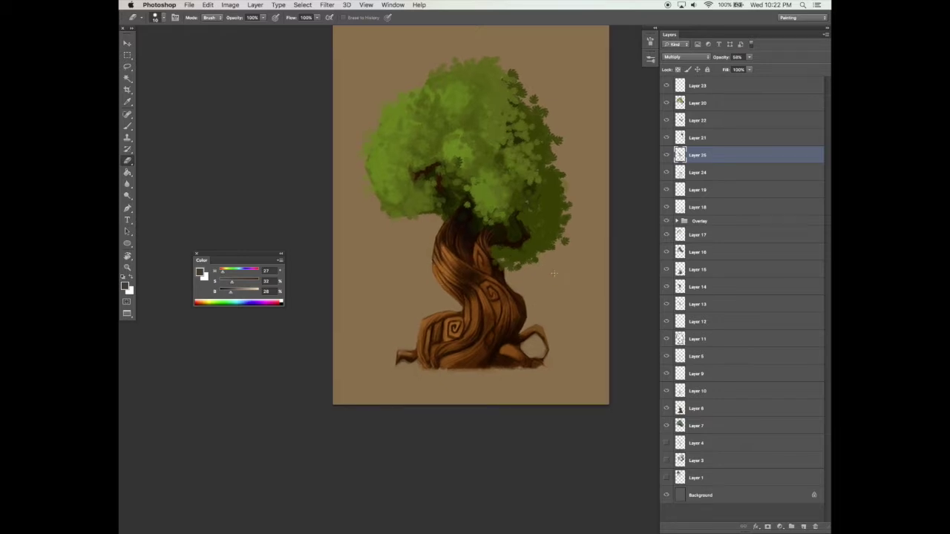
Duplicate Layer 20 and apply a Gaussian Blur with a 2.3-pixel radius to the copy
left_click(690, 103)
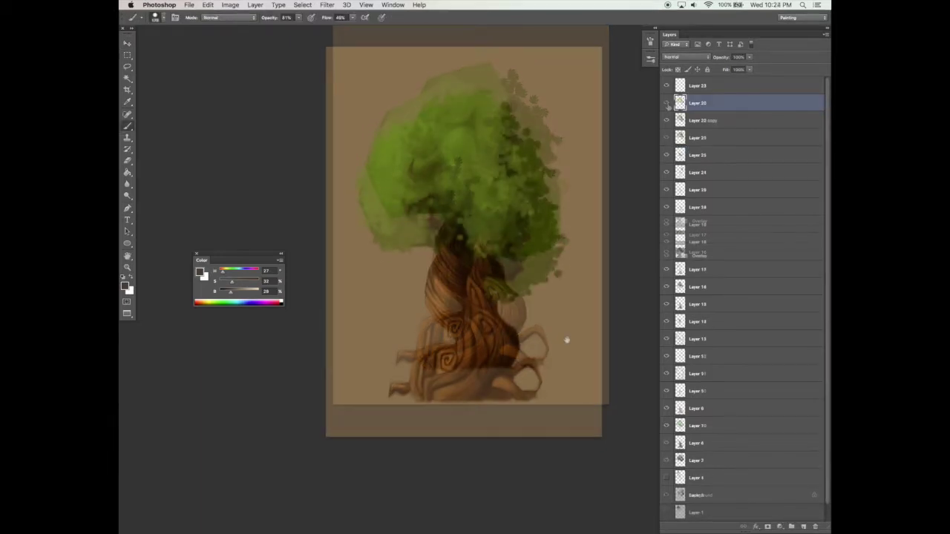
key("super+j")
left_click(327, 5)
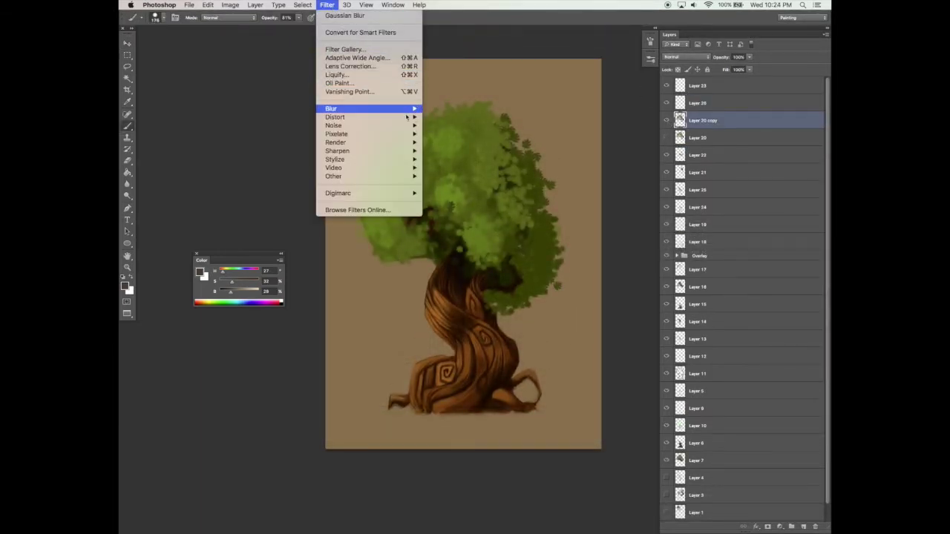
left_click(469, 180)
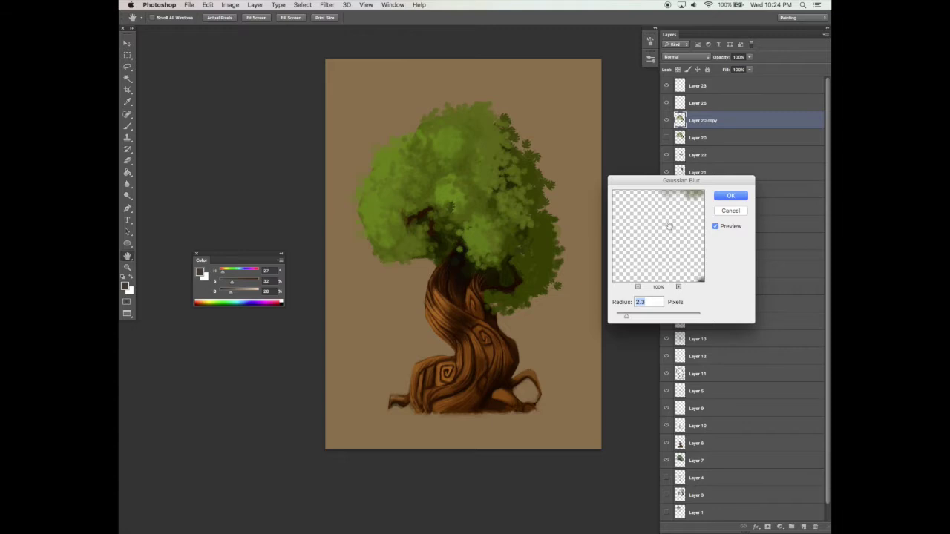
left_click(729, 195)
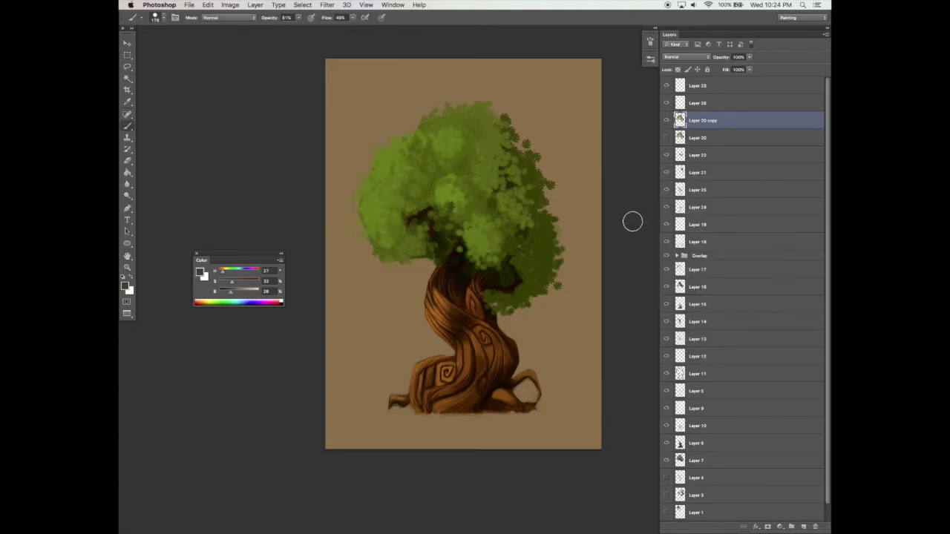
Merge Layer 22 down into Layer 21 and toggle the foliage layers' visibility to compare them
left_click(701, 154)
key("super+e")
left_click(667, 155)
left_click(667, 155)
left_click(666, 172)
left_click(666, 172)
Move Layer 21 above Layer 20, duplicate it, and hide the original Layer 21
left_click_drag(698, 157, 690, 146)
left_click_drag(753, 133, 802, 524)
left_click(667, 155)
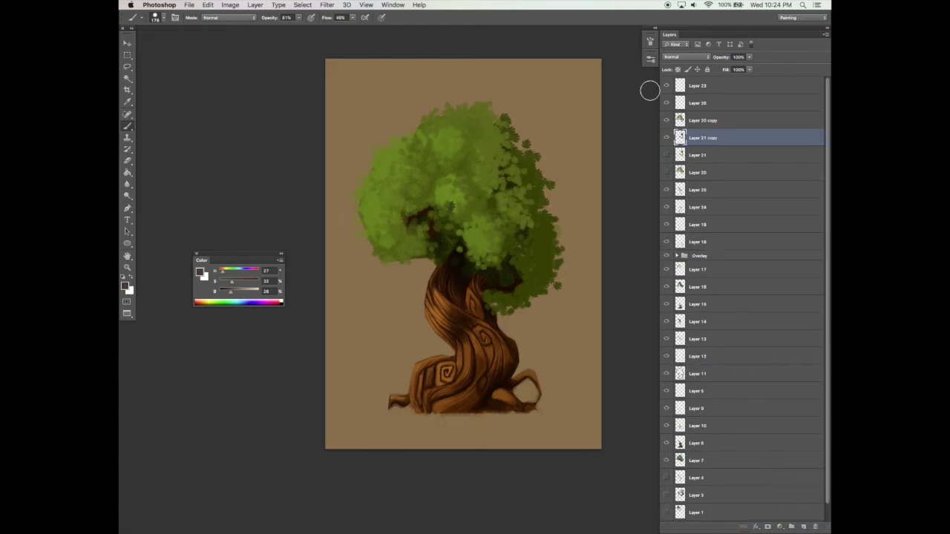
Apply the last Gaussian Blur to Layer 21 copy three times
left_click(327, 4)
left_click(335, 16)
left_click(333, 6)
left_click(338, 17)
left_click(333, 6)
left_click(338, 16)
key("v")
left_click_drag(589, 312, 592, 319)
Erase stray foliage around the upper trunk and right branch on Layer 21 copy and Layer 20 copy
key("e")
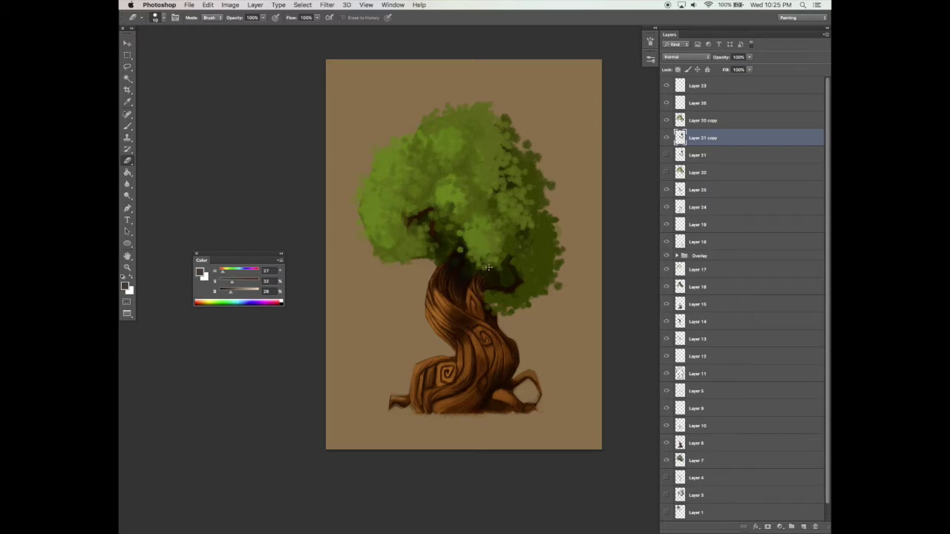
scroll(489, 264, "up", 1)
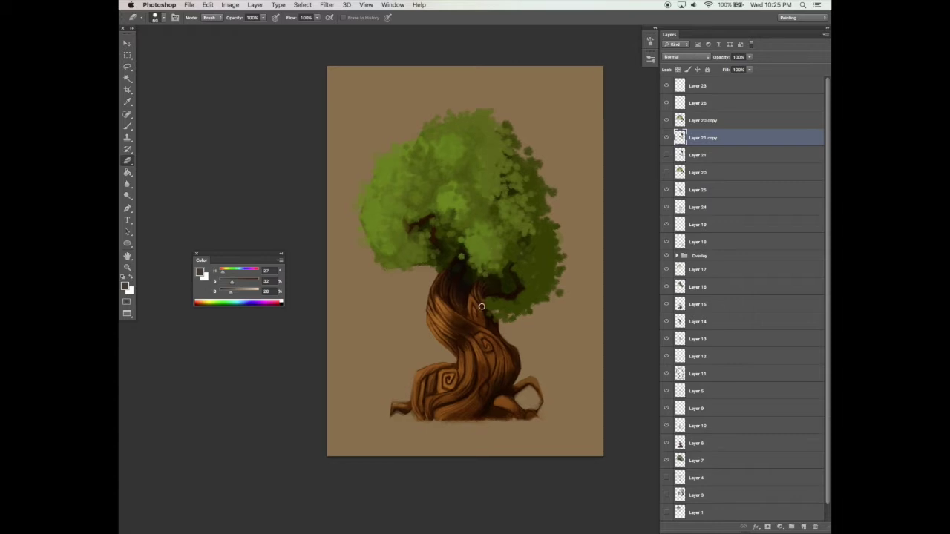
left_click(724, 122)
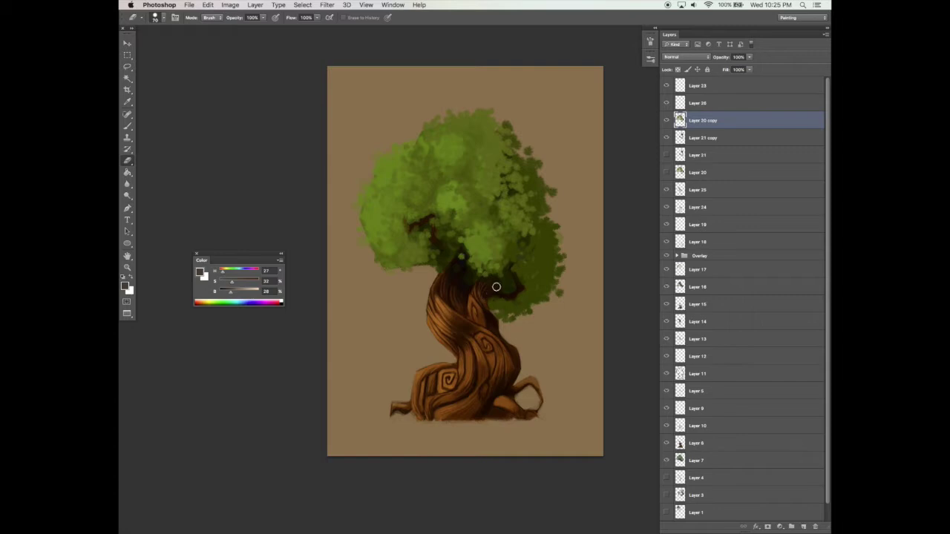
Paint a dark shadow over the right side of the foliage on the new top layer with sampled dark green
key("b")
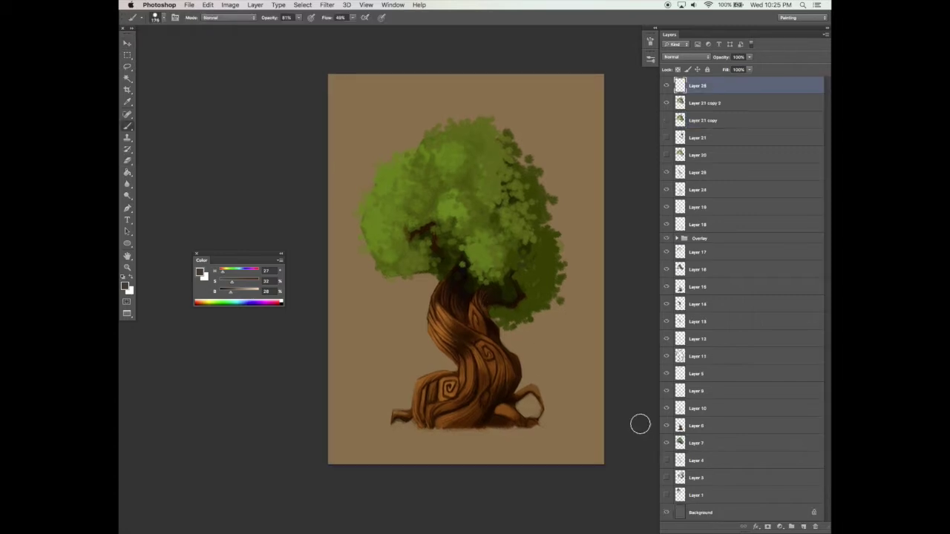
left_click(434, 199, "alt")
left_click(448, 260, "alt")
mouse_move(527, 240)
left_mouse_down()
mouse_move(537, 270)
mouse_move(522, 263)
mouse_move(540, 250)
left_mouse_up()
Set the foliage shadow layer to Multiply and lower its opacity to 55%
left_click(687, 57)
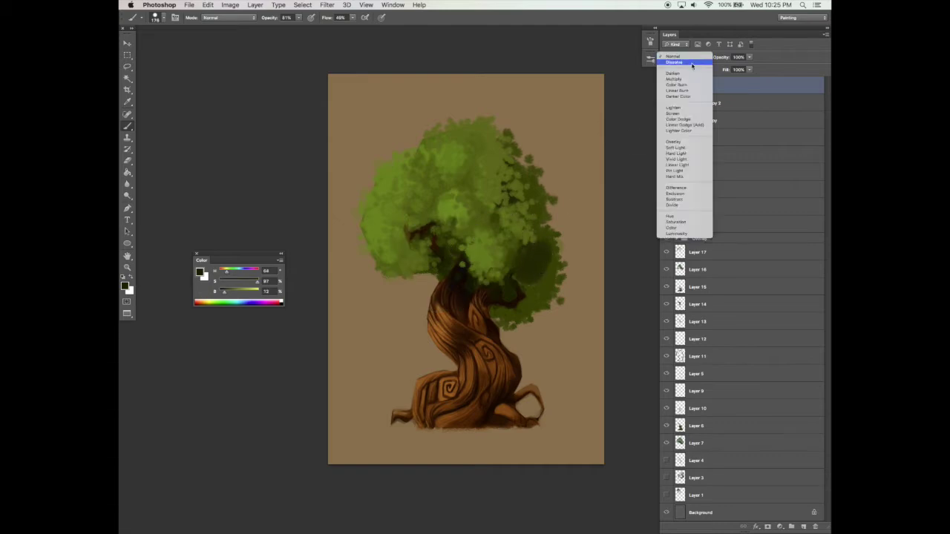
left_click(684, 82)
left_click_drag(751, 58, 733, 67)
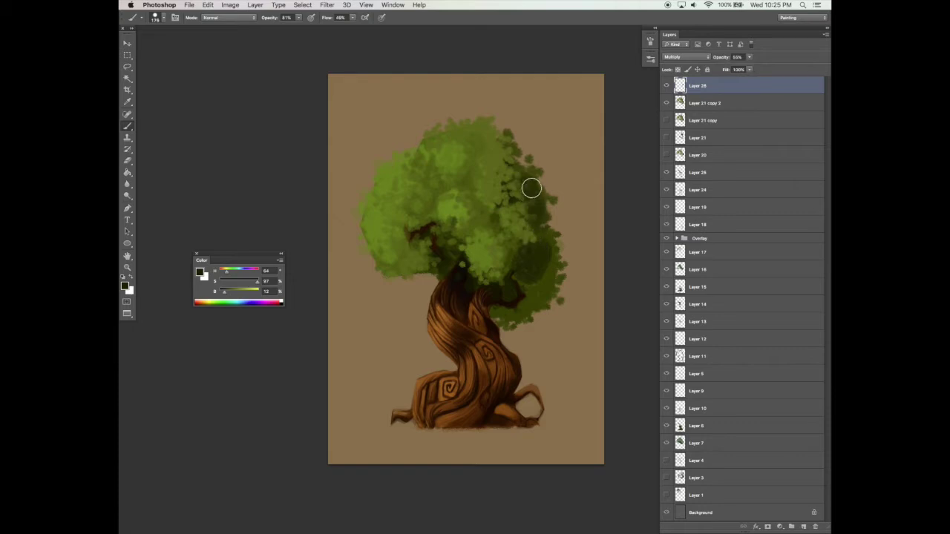
Deepen the Multiply shadow on the right side of the foliage on the top layer, using a near-black green
left_click(684, 104)
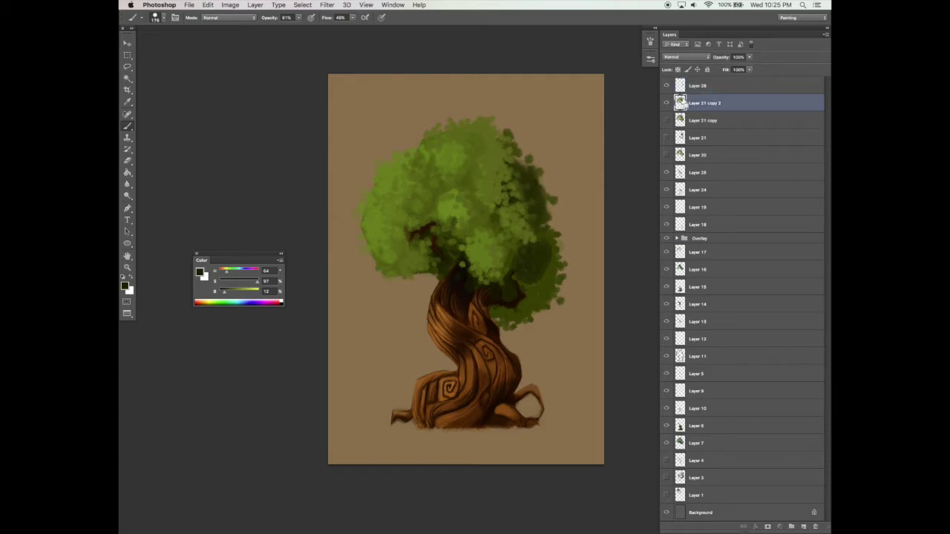
left_click(689, 87, "shift")
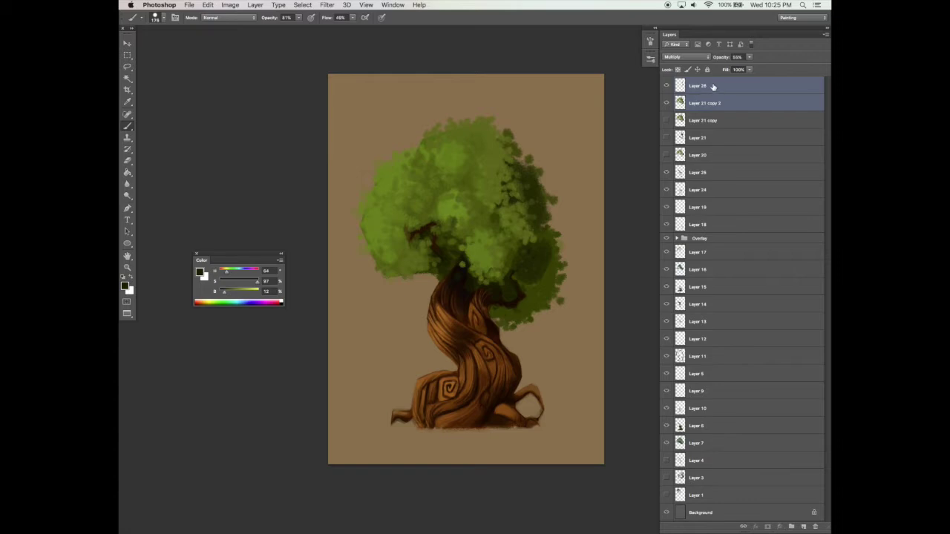
left_click(711, 88)
mouse_move(541, 280)
left_mouse_down()
mouse_move(546, 306)
mouse_move(533, 301)
mouse_move(503, 313)
mouse_move(535, 303)
mouse_move(502, 278)
mouse_move(510, 257)
mouse_move(537, 250)
mouse_move(545, 218)
mouse_move(524, 209)
mouse_move(538, 228)
left_mouse_up()
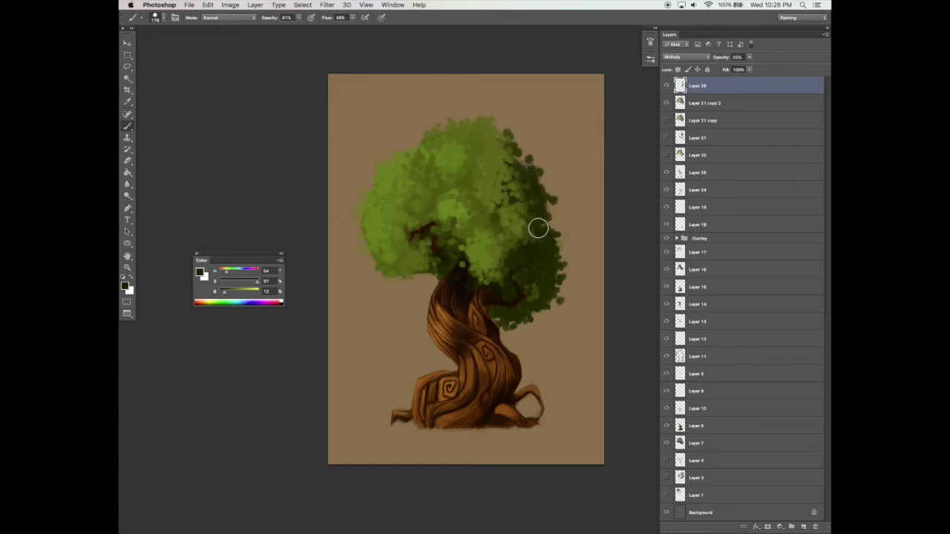
left_click_drag(224, 292, 221, 292)
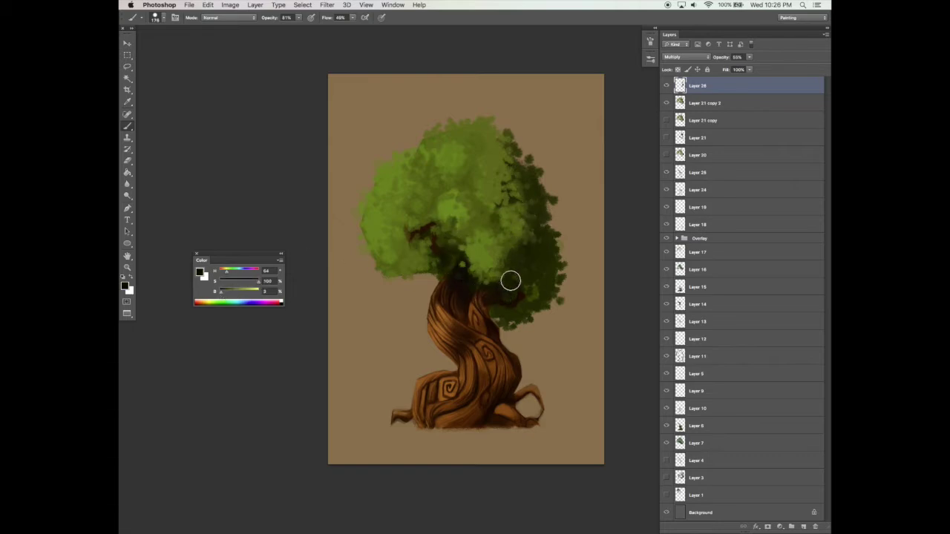
mouse_move(522, 303)
left_mouse_down()
mouse_move(550, 277)
mouse_move(530, 264)
mouse_move(550, 242)
mouse_move(543, 213)
left_mouse_up()
Add a new Multiply layer and paint dark shadows along the underside of the foliage
left_click(803, 526)
left_click(677, 59)
left_click(677, 81)
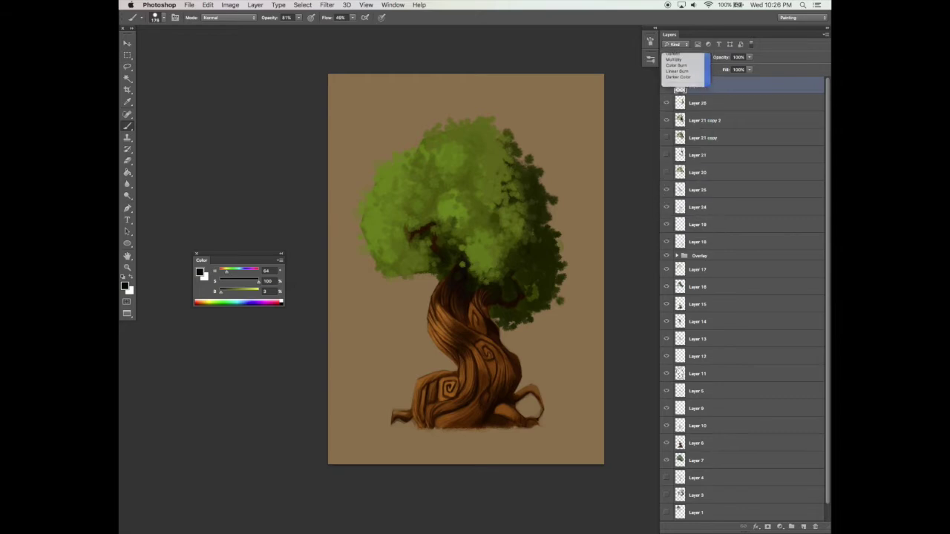
mouse_move(535, 266)
left_mouse_down()
mouse_move(544, 213)
mouse_move(555, 224)
mouse_move(555, 290)
mouse_move(520, 321)
mouse_move(435, 262)
mouse_move(404, 269)
mouse_move(411, 263)
mouse_move(382, 260)
mouse_move(432, 270)
mouse_move(443, 258)
mouse_move(440, 277)
mouse_move(450, 255)
left_mouse_up()
Merge both Multiply shadow layers down into Layer 21 copy 2
key("e")
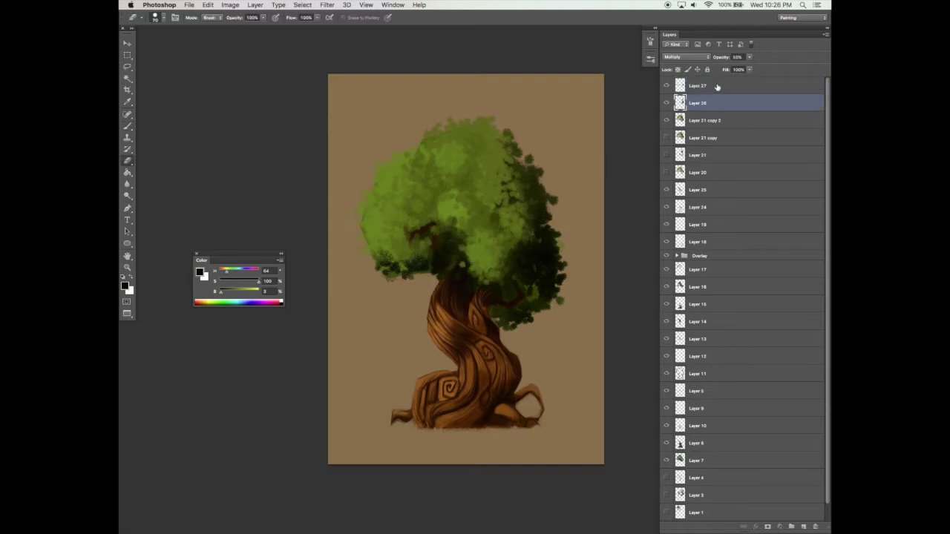
key("BackSpace")
left_click(666, 86)
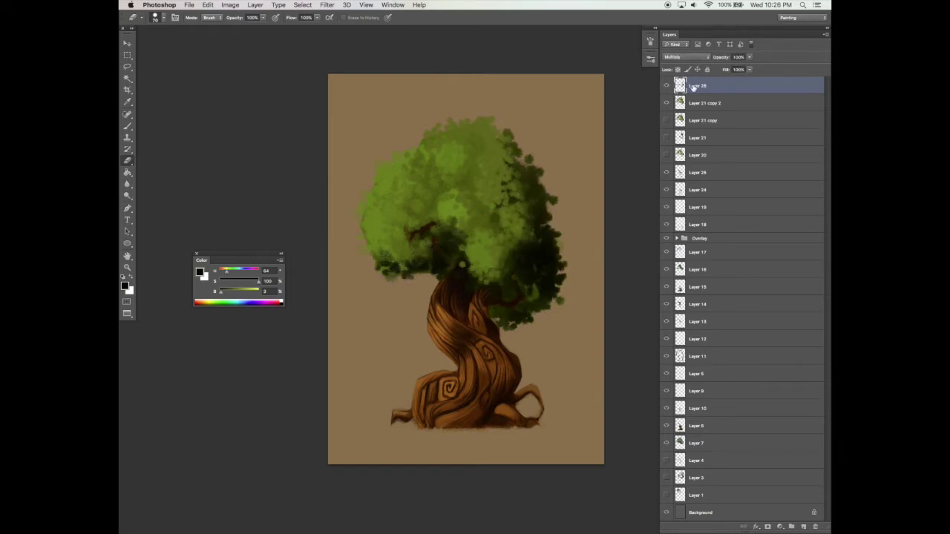
key("BackSpace")
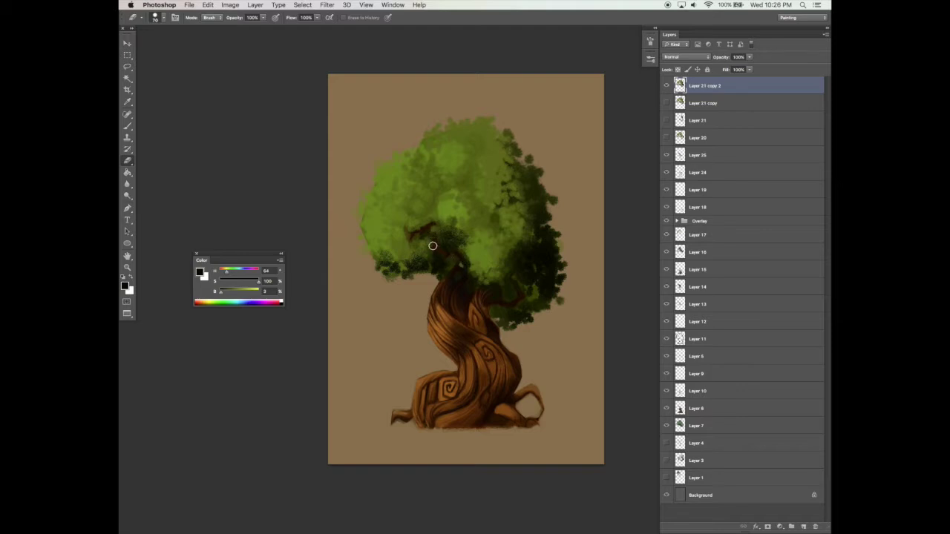
On a new layer, blend the foliage's light and shadow areas using a sampled olive green at 47% brush opacity
key("b")
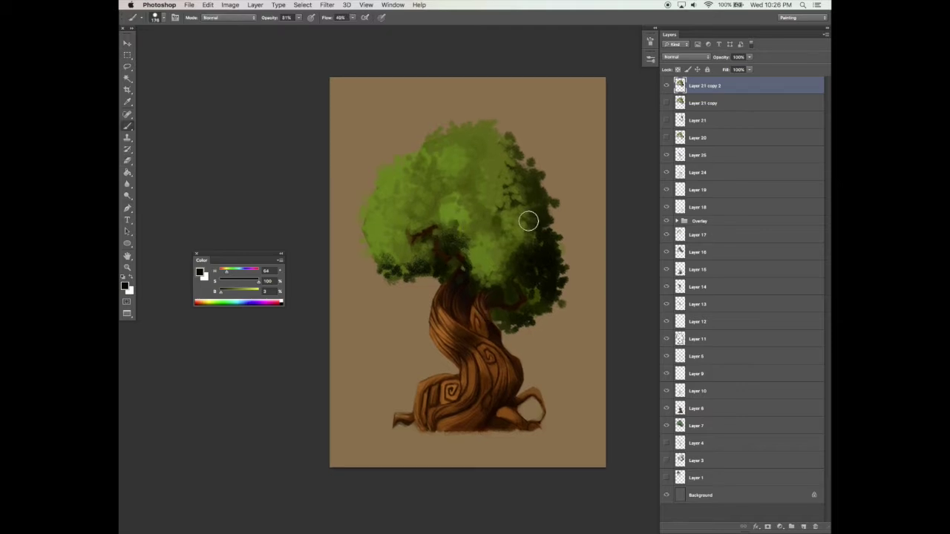
left_click(540, 284, "alt")
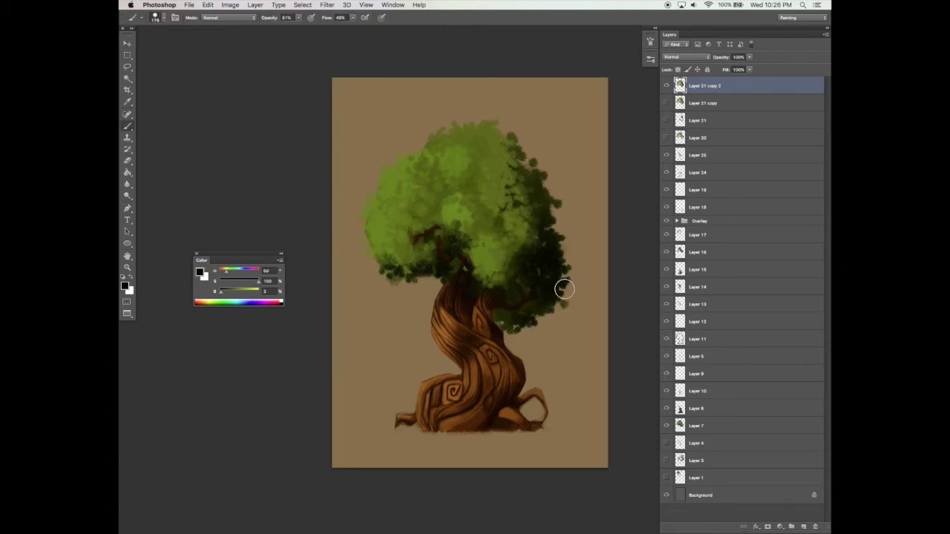
key("z")
left_click(564, 285, "alt")
left_click(529, 279)
key("b")
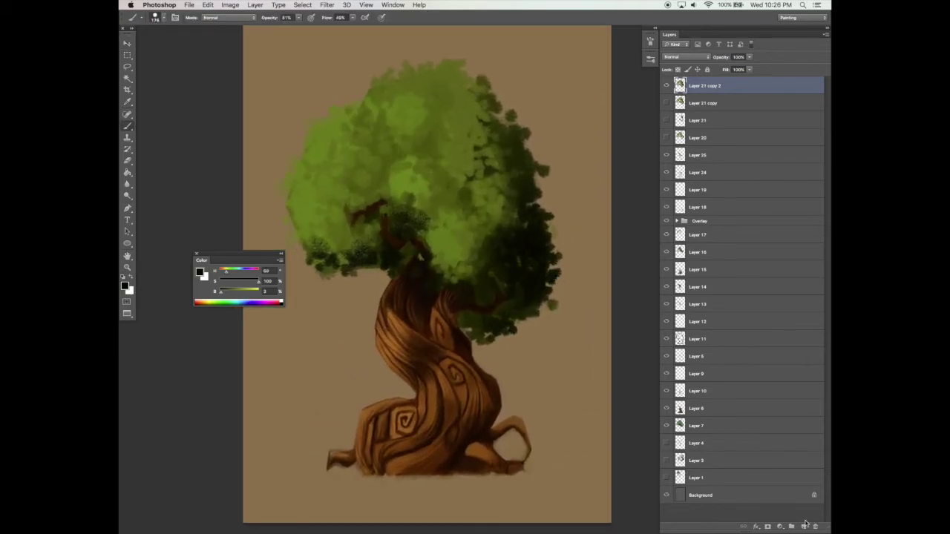
key("super+shift+alt+n")
left_click(472, 253, "alt")
key("4")
key("7")
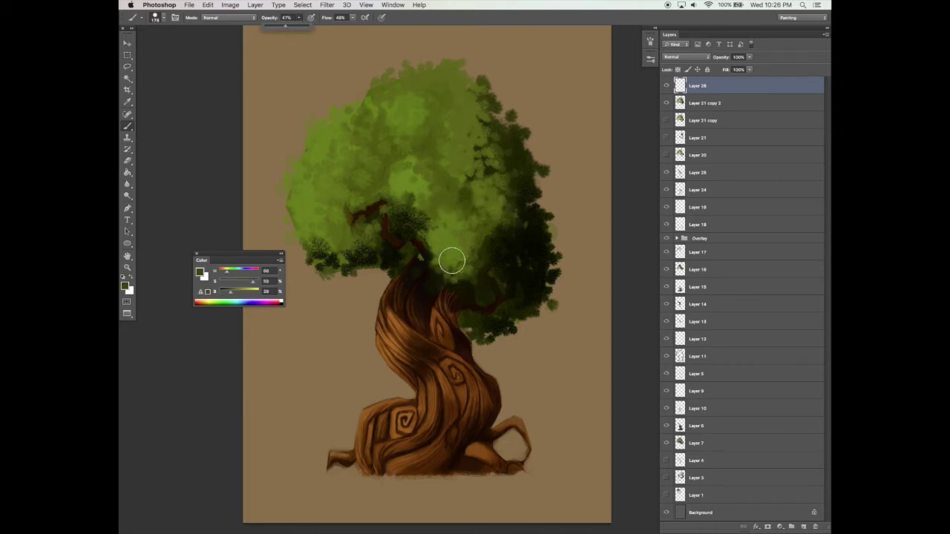
mouse_move(456, 257)
left_mouse_down()
mouse_move(479, 232)
mouse_move(498, 230)
mouse_move(510, 202)
mouse_move(495, 242)
mouse_move(503, 240)
mouse_move(492, 135)
mouse_move(501, 143)
mouse_move(497, 226)
mouse_move(475, 185)
mouse_move(478, 131)
mouse_move(464, 174)
left_mouse_up()
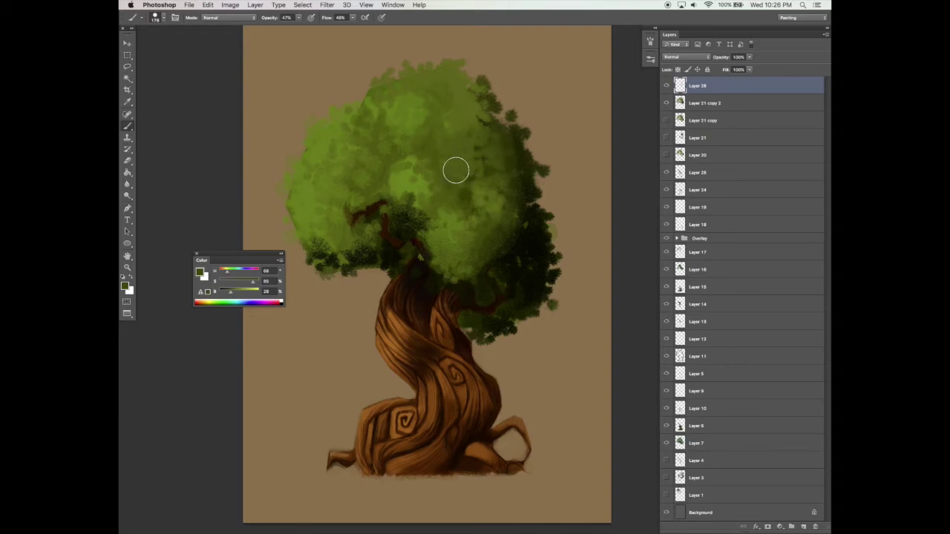
mouse_move(419, 176)
left_mouse_down()
mouse_move(378, 211)
mouse_move(403, 210)
mouse_move(376, 191)
mouse_move(408, 196)
mouse_move(397, 210)
mouse_move(423, 190)
left_mouse_up()
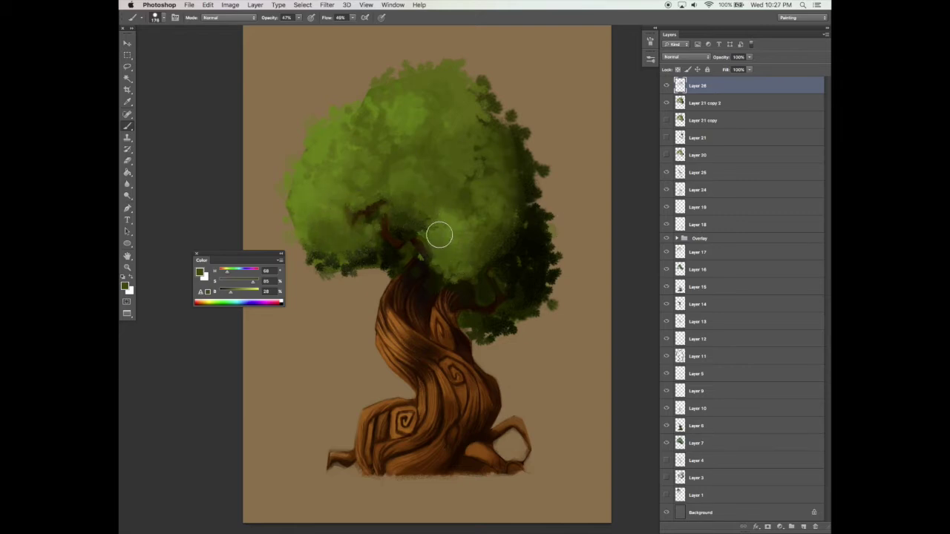
Brighten the foliage clusters with sampled light green, and soften the dark right side with sampled dark green
left_click(315, 185, "alt")
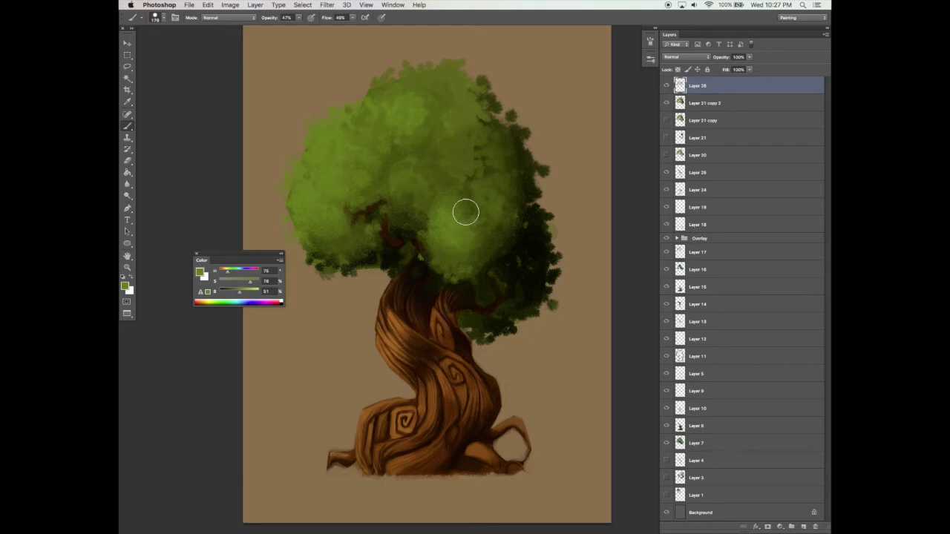
scroll(592, 357, "down", 1)
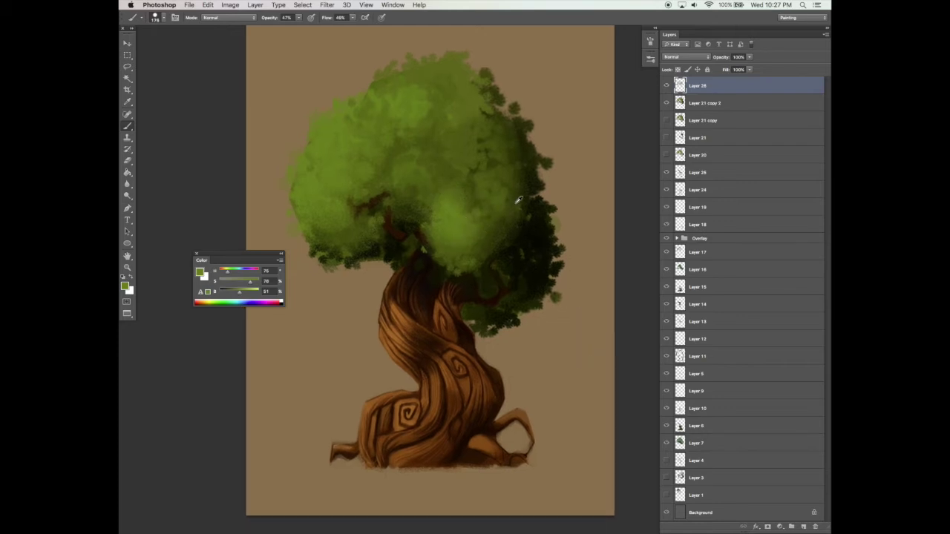
mouse_move(527, 250)
left_mouse_down()
mouse_move(527, 274)
mouse_move(502, 317)
left_mouse_up()
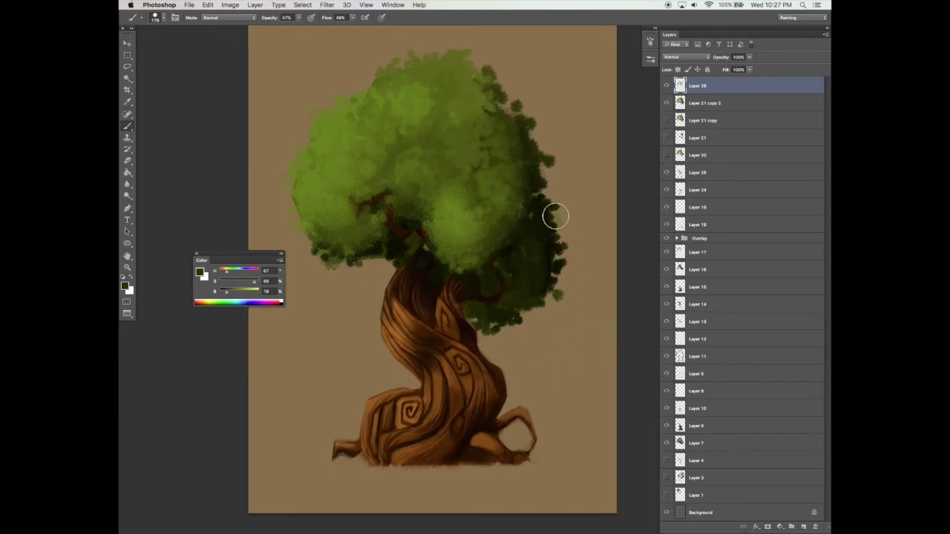
On a new layer, paint a dark hollow around the upper left branch with sampled near-black greens
left_click(535, 178, "alt")
left_click(805, 526)
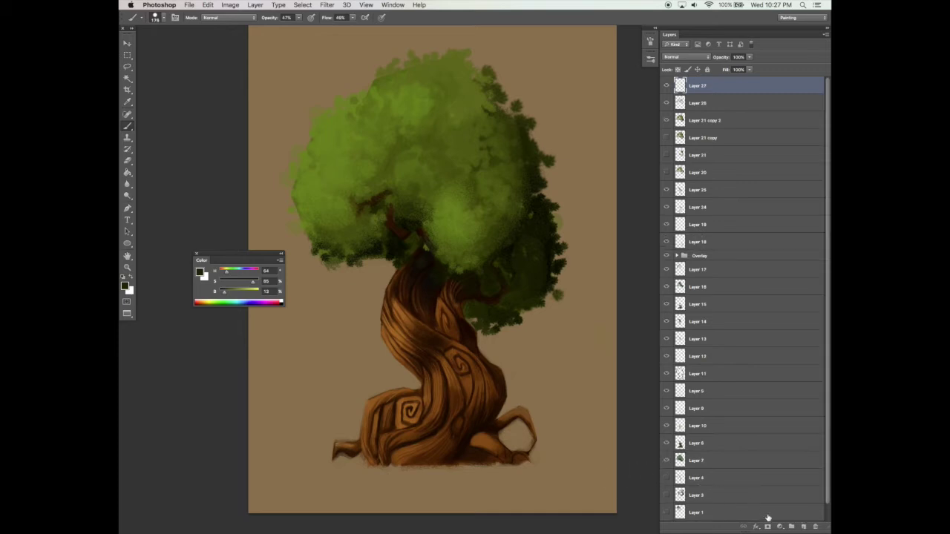
mouse_move(398, 208)
left_mouse_down()
mouse_move(366, 197)
mouse_move(382, 186)
mouse_move(373, 200)
mouse_move(513, 239)
mouse_move(378, 185)
mouse_move(366, 201)
mouse_move(404, 192)
left_mouse_up()
left_click(511, 247, "alt")
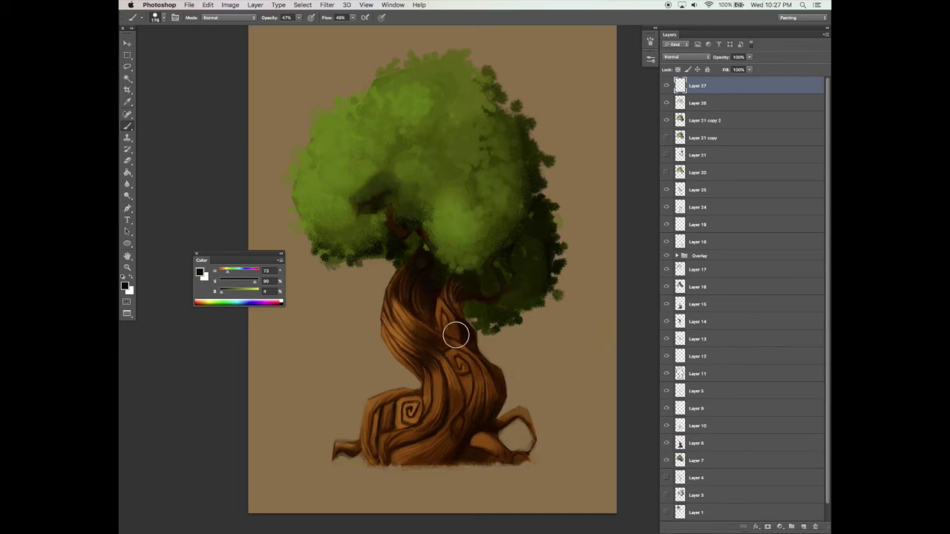
mouse_move(375, 196)
left_mouse_down()
mouse_move(360, 218)
mouse_move(381, 203)
mouse_move(409, 203)
mouse_move(446, 176)
left_mouse_up()
Erase the upper edge of the dark hollow to shape the foliage outline above the branch
key("e")
mouse_move(384, 168)
left_mouse_down()
mouse_move(432, 178)
mouse_move(391, 168)
left_mouse_up()
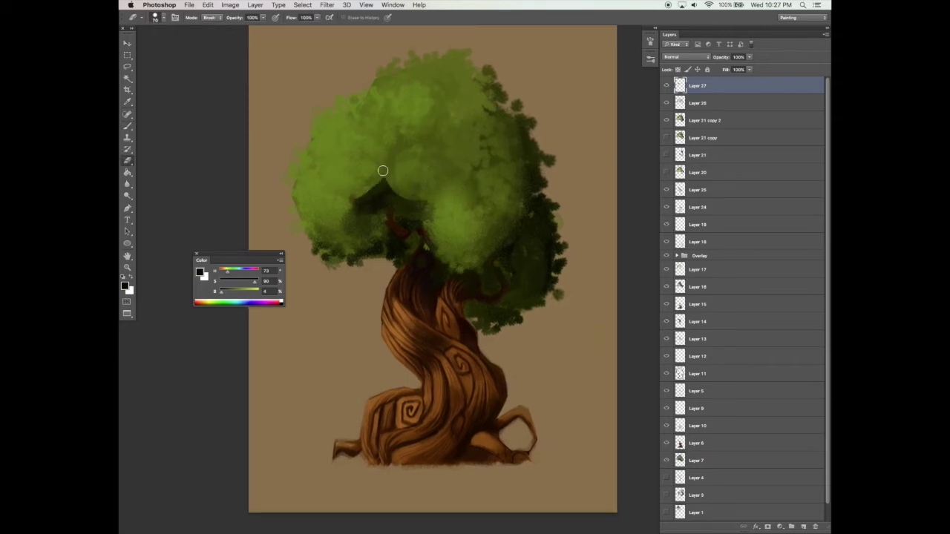
left_click_drag(500, 267, 506, 267)
Add another new layer and replace the current brushes with the 00_TREES_LEAVES set
key("b")
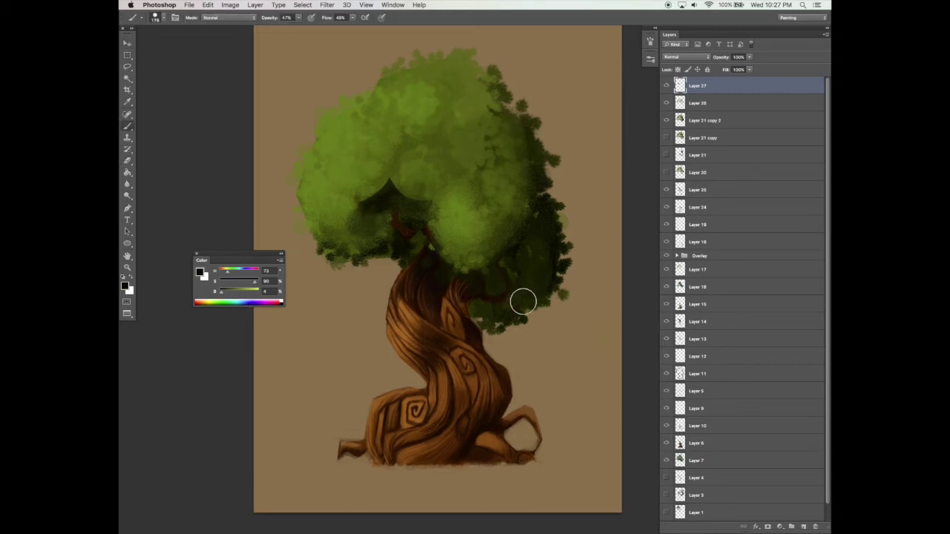
left_click(802, 526)
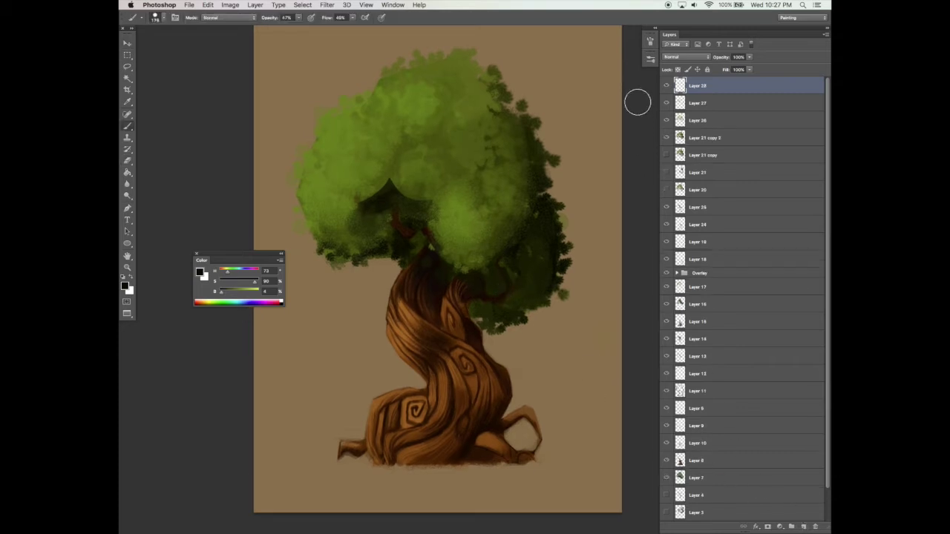
left_click(653, 43)
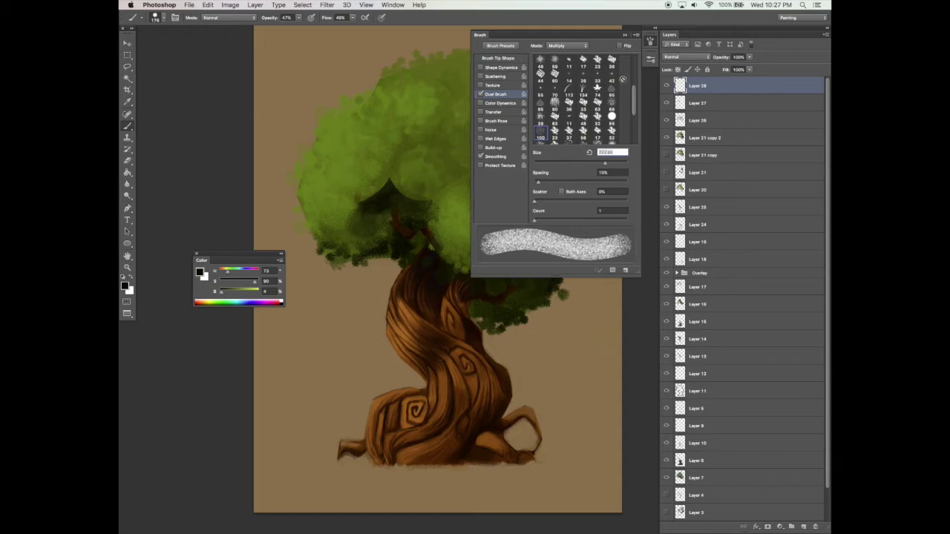
left_click(651, 61)
left_click(635, 57)
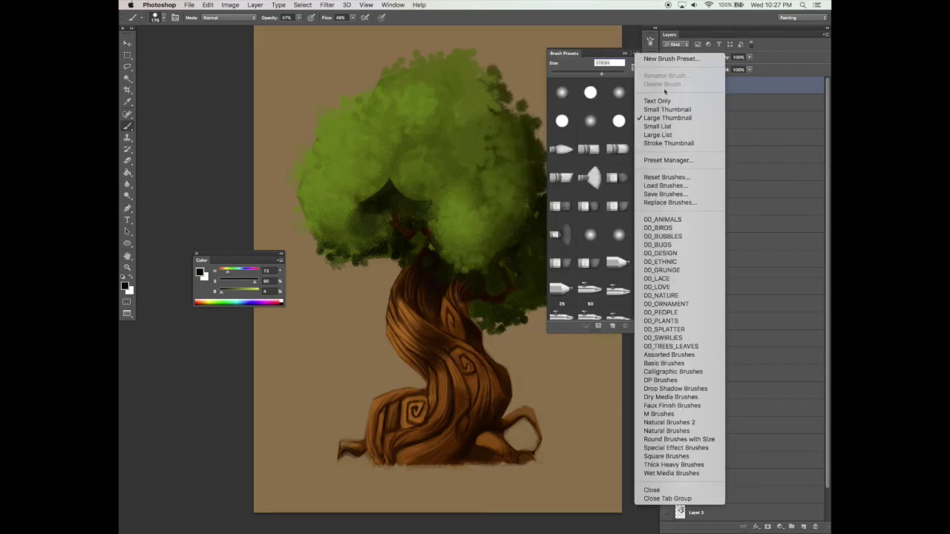
left_click(694, 346)
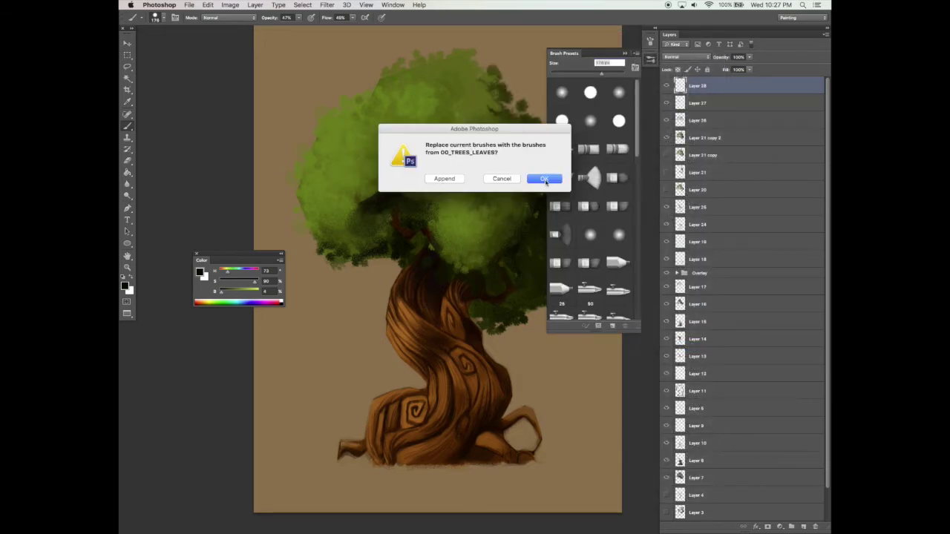
key("Return")
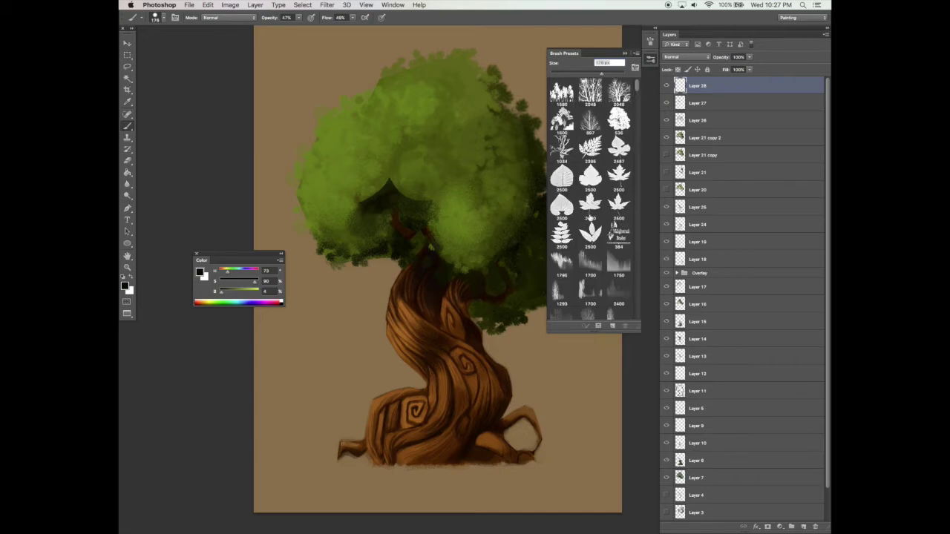
Choose the solid maple leaf brush from the loaded leaf brushes
left_click_drag(636, 88, 636, 121)
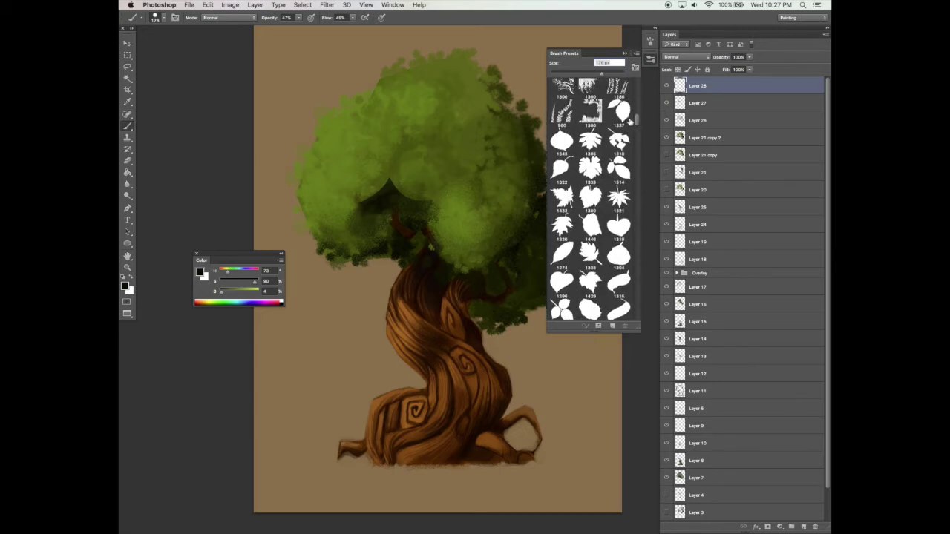
left_click(590, 141)
left_click(625, 53)
Enable Scattering for the leaf brush and widen its tip spacing to 51%
left_click(651, 50)
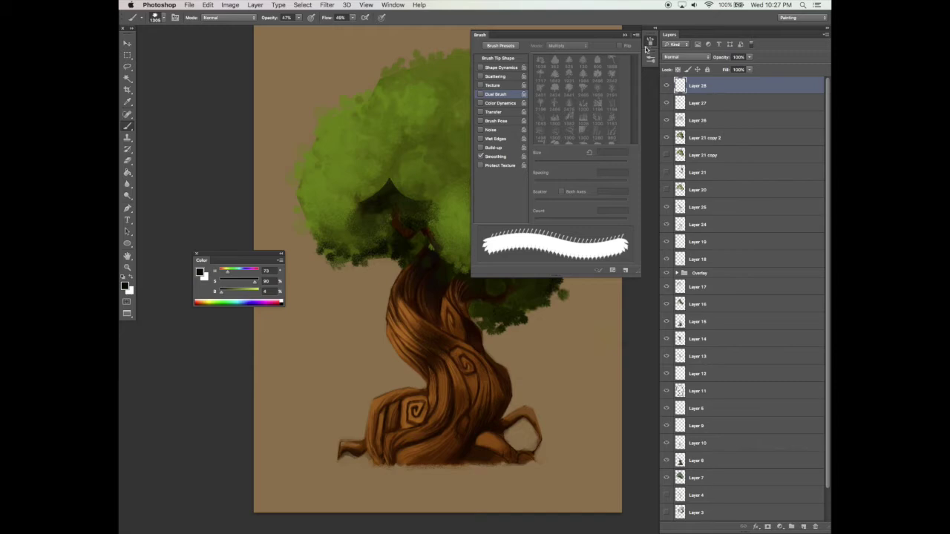
left_click(503, 77)
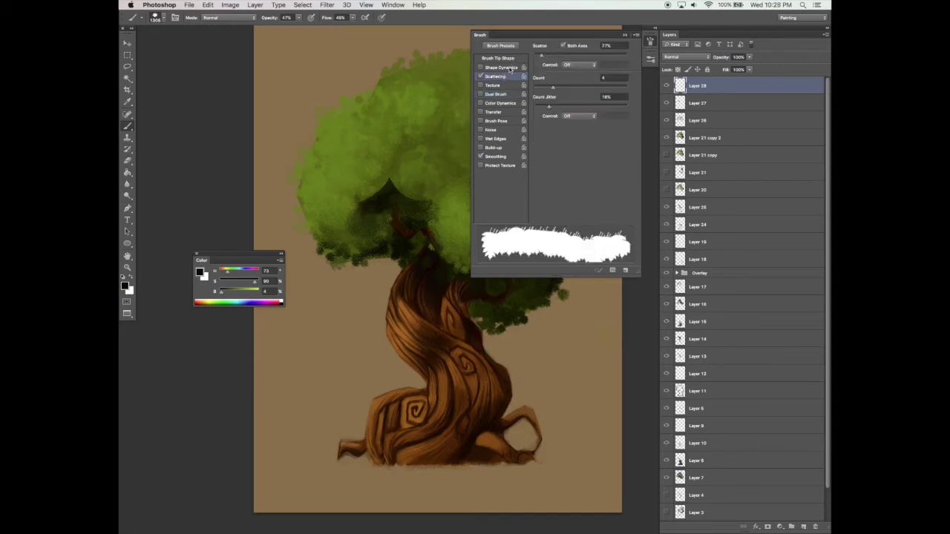
left_click(512, 59)
left_click_drag(548, 198, 557, 200)
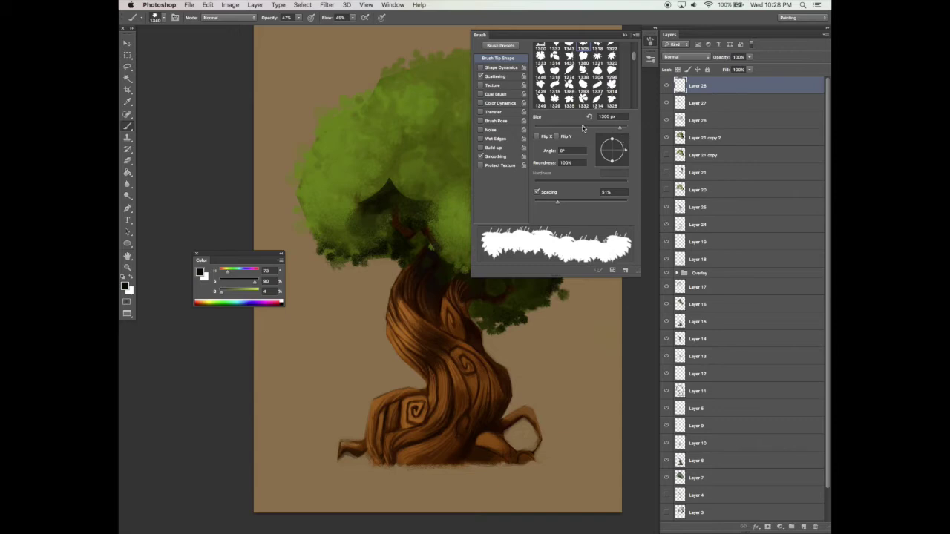
Enable Shape Dynamics for the leaf brush with about 23% size jitter and about 43% angle jitter
left_click(507, 69)
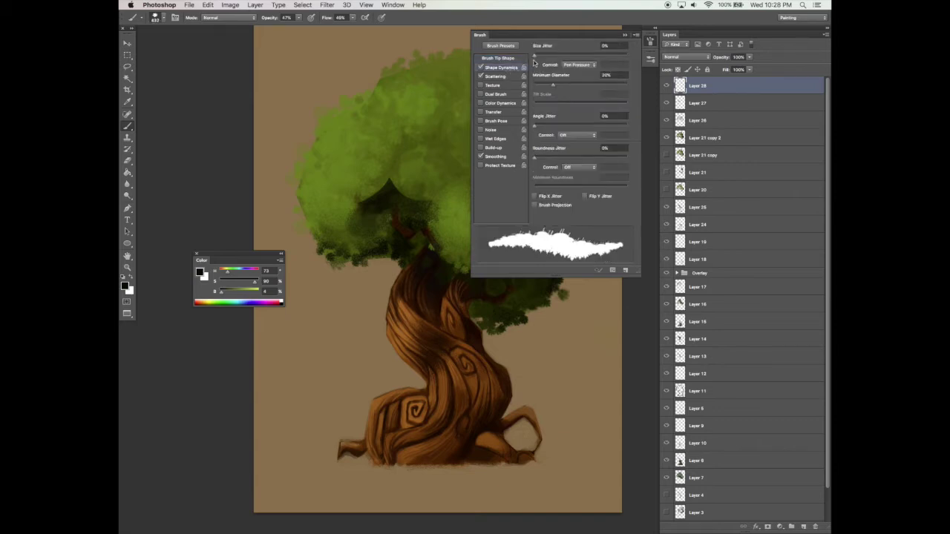
left_click_drag(547, 56, 556, 55)
left_click_drag(553, 127, 572, 129)
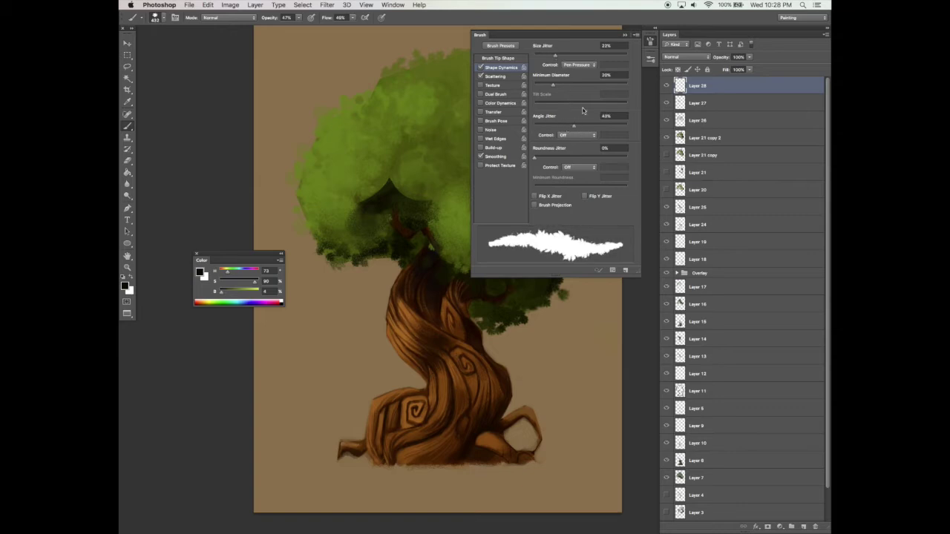
left_click(631, 37)
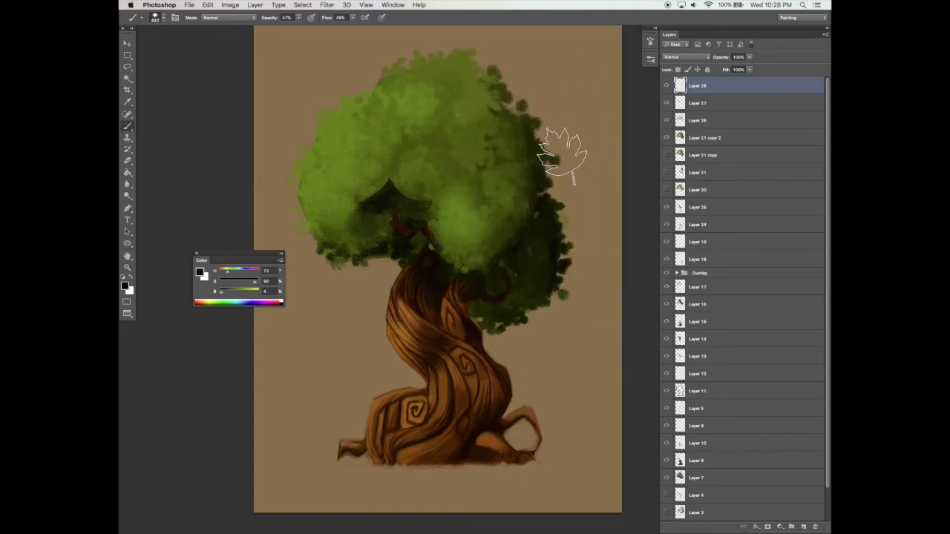
Shrink the leaf brush and sample a dark olive green from the middle of the foliage
key("bracketleft")
key("bracketleft")
key("bracketleft")
key("bracketleft")
left_click(394, 157, "alt")
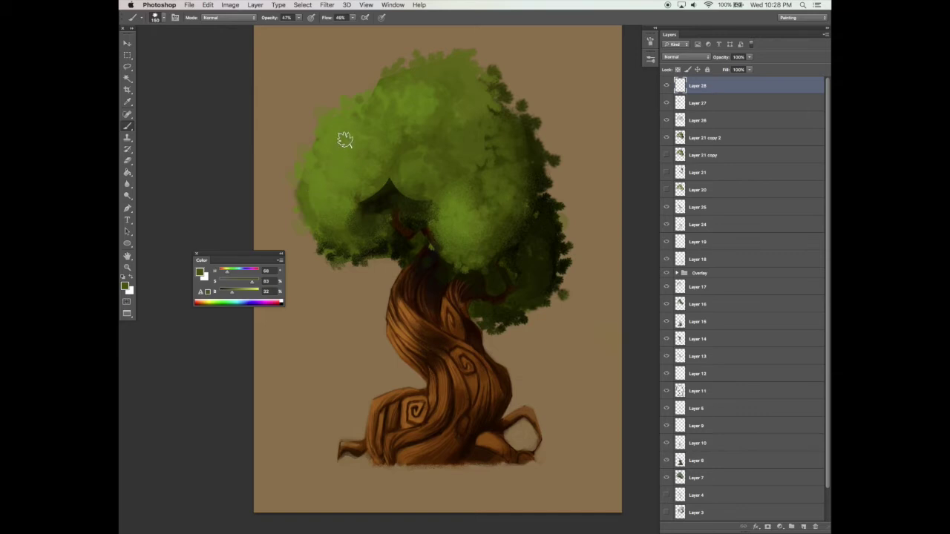
Raise the brush opacity to 93% and the flow to 100%, and undo a test stroke on the left foliage
left_click(298, 17)
left_click(353, 17)
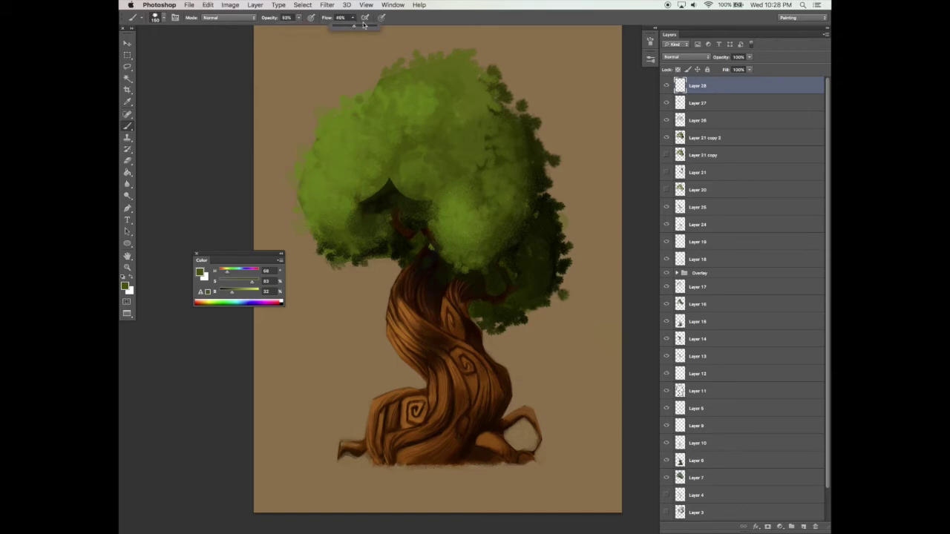
mouse_move(309, 211)
left_mouse_down()
mouse_move(312, 163)
mouse_move(365, 166)
mouse_move(360, 210)
left_mouse_up()
key("super+z")
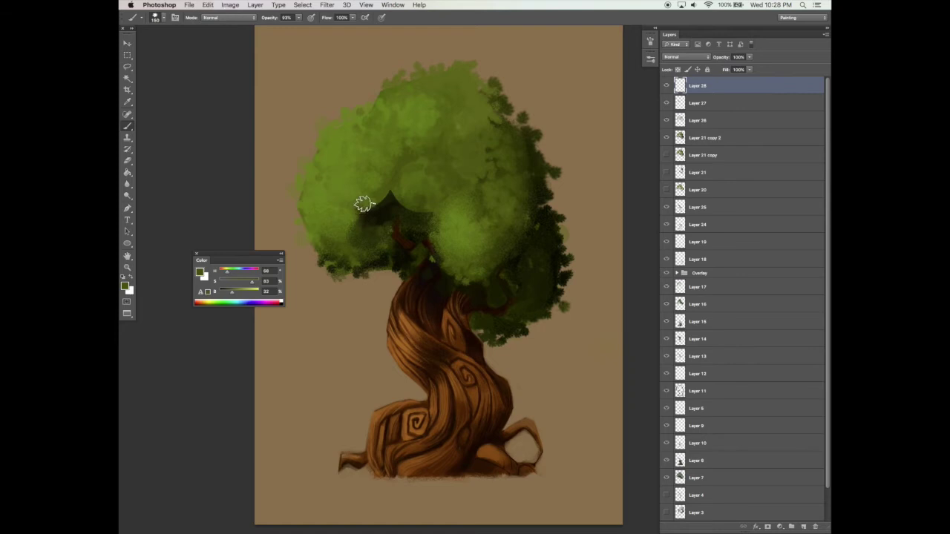
Enable Dual Brush for the leaf brush, enlarging the second tip and tightening its spacing to 9%
left_click(651, 43)
left_click(501, 94)
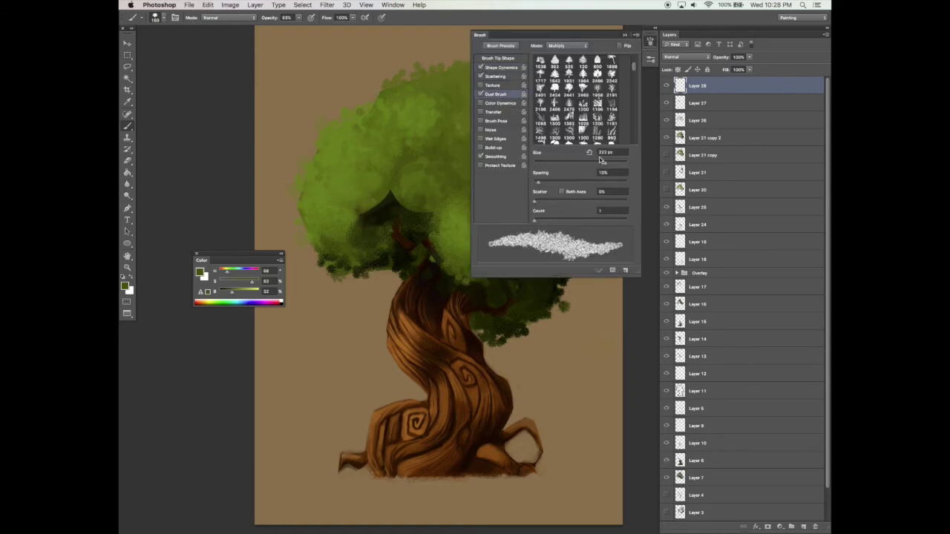
left_click_drag(609, 162, 607, 162)
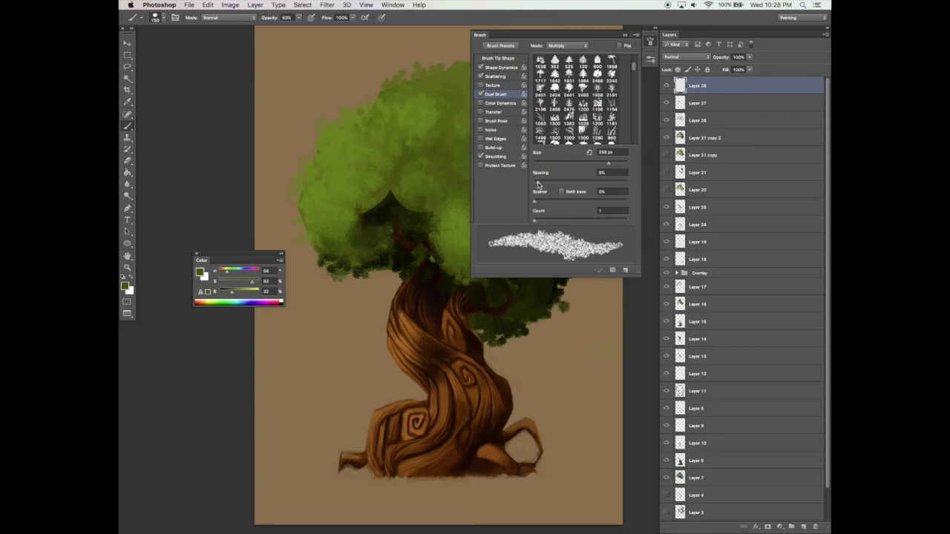
left_click(626, 36)
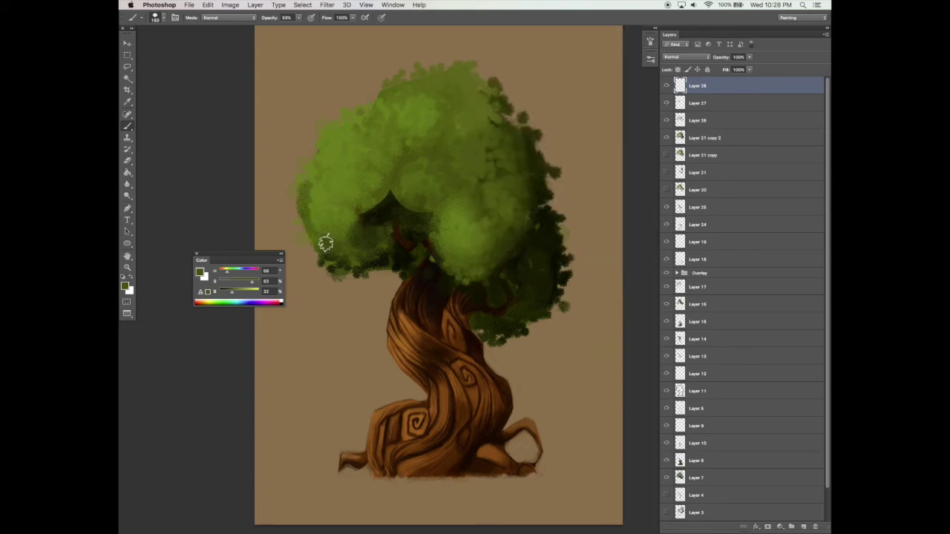
key("F5")
key("F5")
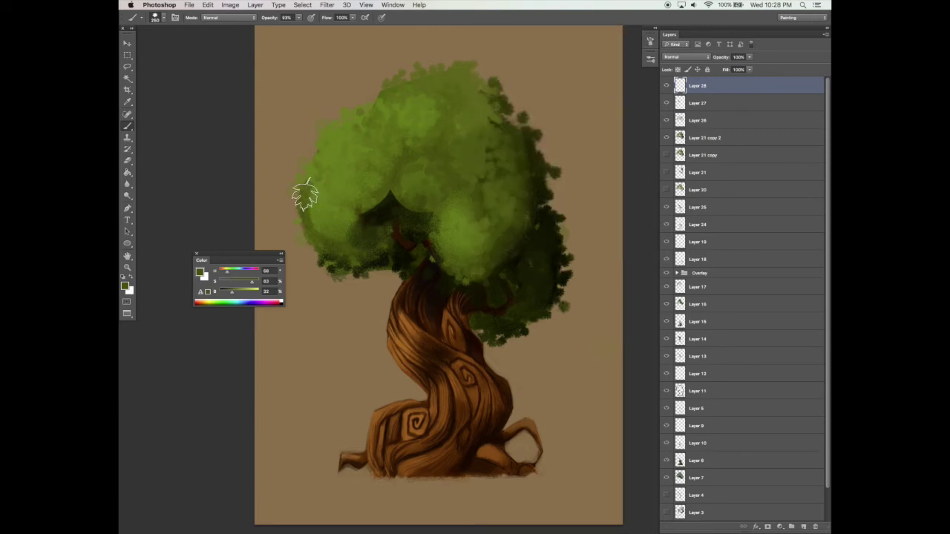
Sample a mid green, enlarge the leaf brush to 300 px and texture the left edge of the canopy
left_click(334, 156, "alt")
key("]")
key("]")
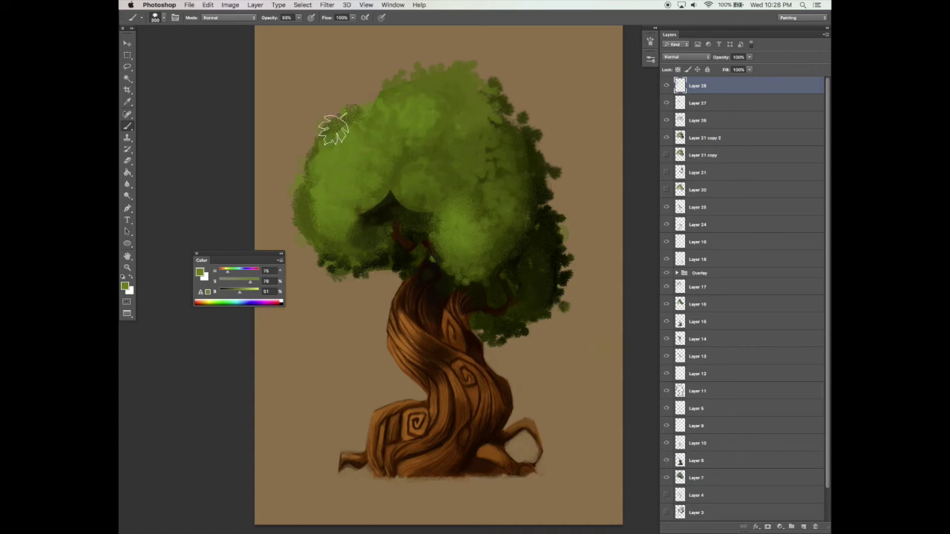
scroll(332, 178, "up", 1)
Paint leafy texture over the left foliage clumps and around the dark hollow with greens sampled from the canopy
key("[")
left_click(368, 207, "alt")
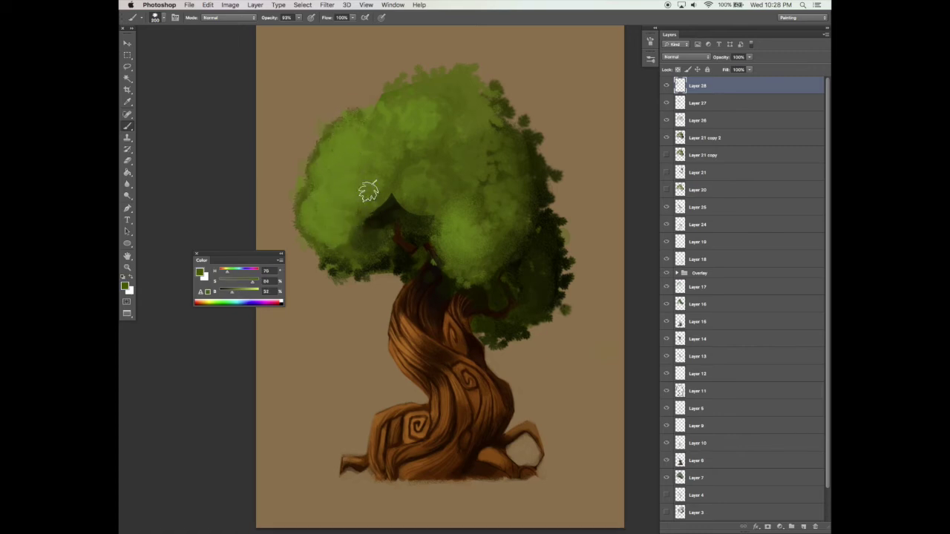
left_click(380, 237, "alt")
left_click_drag(369, 254, 388, 240)
left_click(480, 149, "alt")
left_click(399, 193)
left_click(418, 182)
left_click(341, 238, "alt")
left_click_drag(349, 190, 332, 154)
left_click(378, 193, "alt")
mouse_move(358, 197)
left_mouse_down()
mouse_move(335, 175)
mouse_move(381, 148)
mouse_move(362, 188)
left_mouse_up()
Texture the crown and upper-right clumps with light and dark greens sampled from the nearby foliage
mouse_move(441, 93)
left_mouse_down()
mouse_move(494, 91)
mouse_move(467, 99)
mouse_move(493, 125)
mouse_move(403, 141)
mouse_move(425, 111)
mouse_move(448, 112)
left_mouse_up()
left_click(506, 128, "alt")
left_click(406, 129, "alt")
left_click_drag(556, 340, 559, 341)
left_click(481, 104, "alt")
mouse_move(474, 83)
left_mouse_down()
mouse_move(461, 132)
mouse_move(502, 156)
mouse_move(500, 89)
left_mouse_up()
left_click(475, 141, "alt")
left_click(481, 88, "alt")
left_click_drag(509, 148, 539, 140)
Paint dark green leaf texture into the shaded right side and lower-right foliage
left_click_drag(608, 269, 610, 267)
left_click(558, 219, "alt")
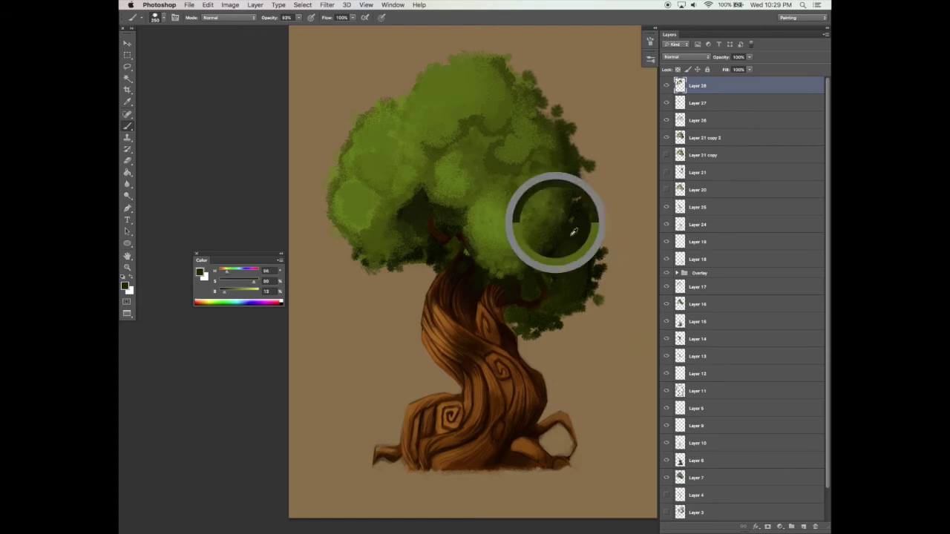
left_click_drag(573, 234, 586, 275)
left_click(552, 234, "alt")
left_click_drag(553, 317, 547, 346)
key("[")
key("[")
left_click_drag(516, 224, 509, 233)
Sample a light foliage green, add a new layer and widen the leaf brush's tip spacing
left_click(500, 256, "alt")
left_click(803, 526)
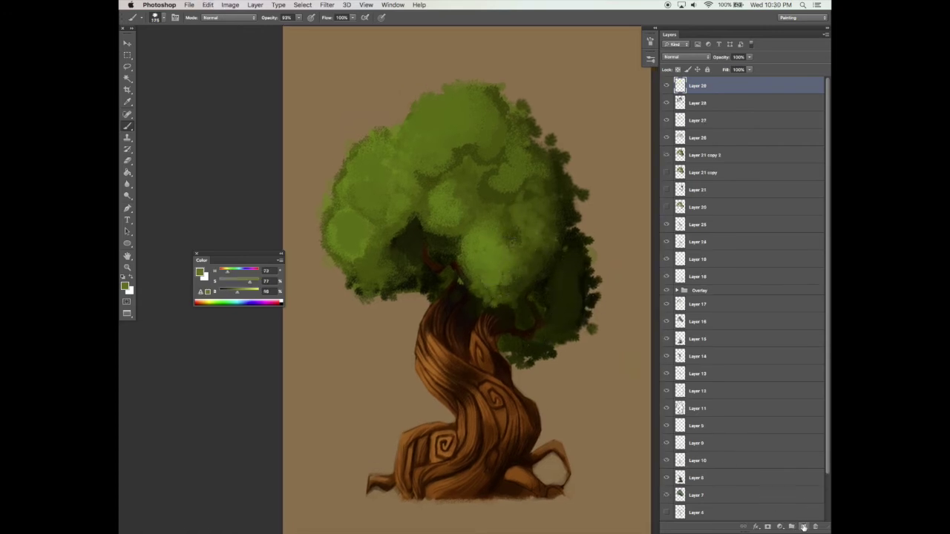
key("F5")
left_click(502, 59)
left_click_drag(562, 203, 577, 203)
left_click(624, 35)
Brighten the green and stamp leaf highlights on the central clump, comparing with the new layer hidden and shown
left_click_drag(452, 198, 460, 209)
left_click(451, 201, "super")
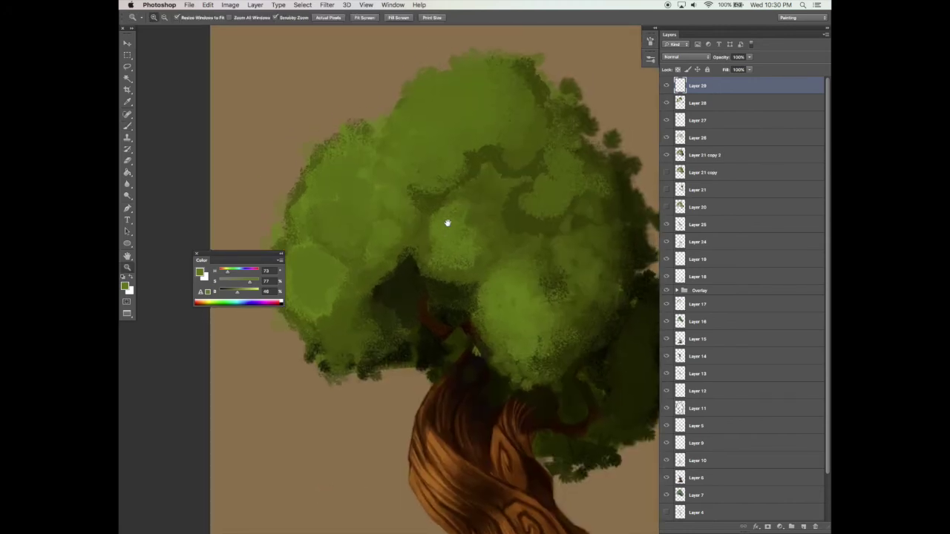
left_click_drag(238, 293, 243, 293)
mouse_move(447, 215)
left_mouse_down()
mouse_move(441, 224)
mouse_move(501, 193)
mouse_move(462, 221)
mouse_move(473, 221)
left_mouse_up()
left_click(460, 240)
left_click(483, 235)
left_click(478, 201)
left_click(447, 226)
left_click(445, 236)
left_click(666, 85)
left_click(666, 85)
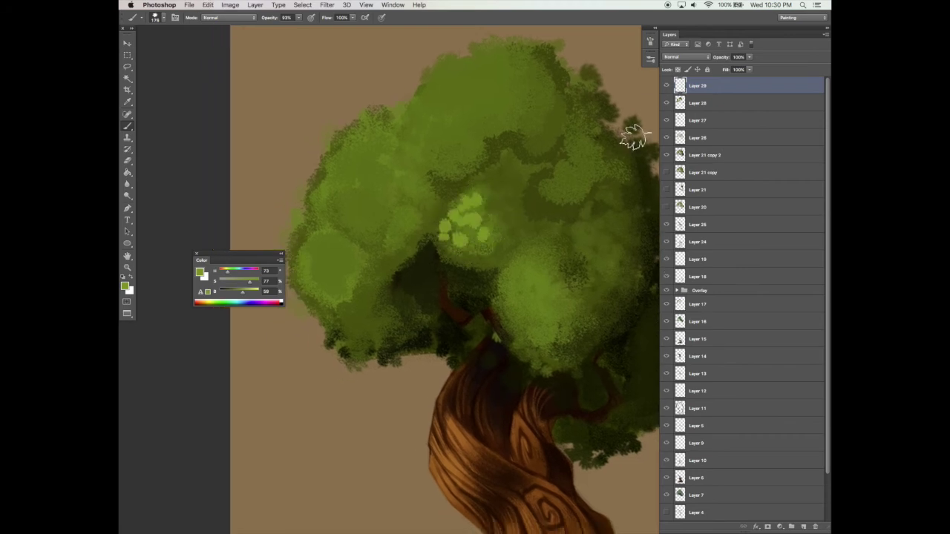
Darken the leaf highlights slightly with Hue/Saturation, lowering Lightness to about -5
left_click(567, 233, "alt+super")
key("b")
scroll(513, 222, "right", 5)
scroll(513, 223, "down", 2)
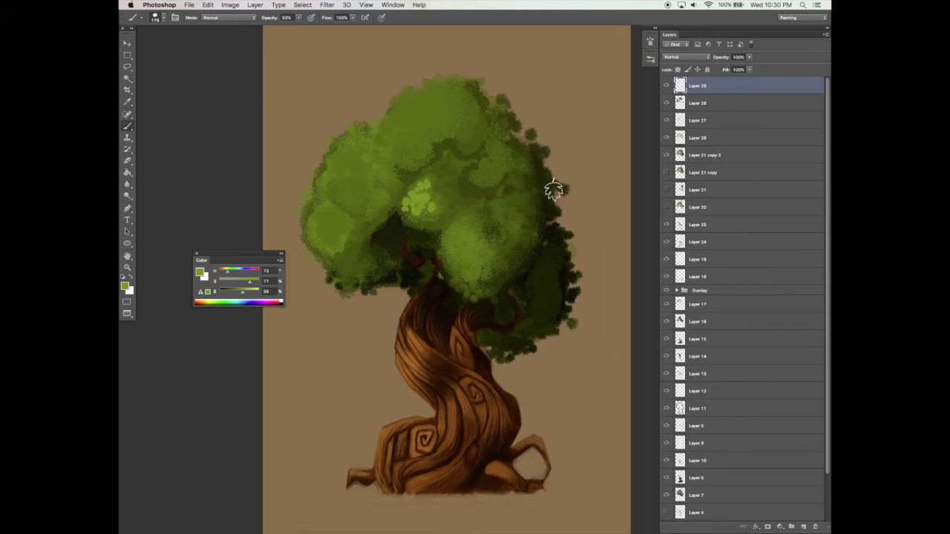
key("ctrl+u")
left_click_drag(566, 246, 585, 246)
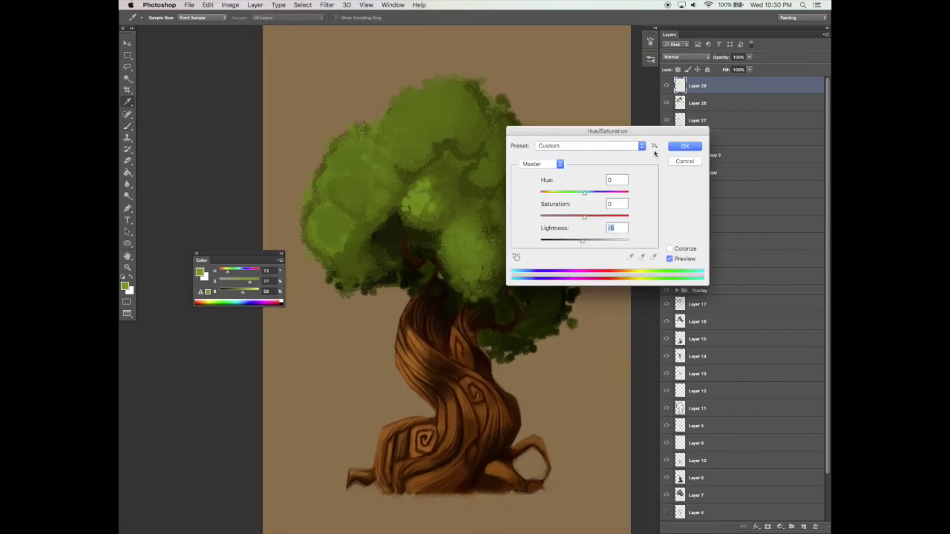
left_click(681, 146)
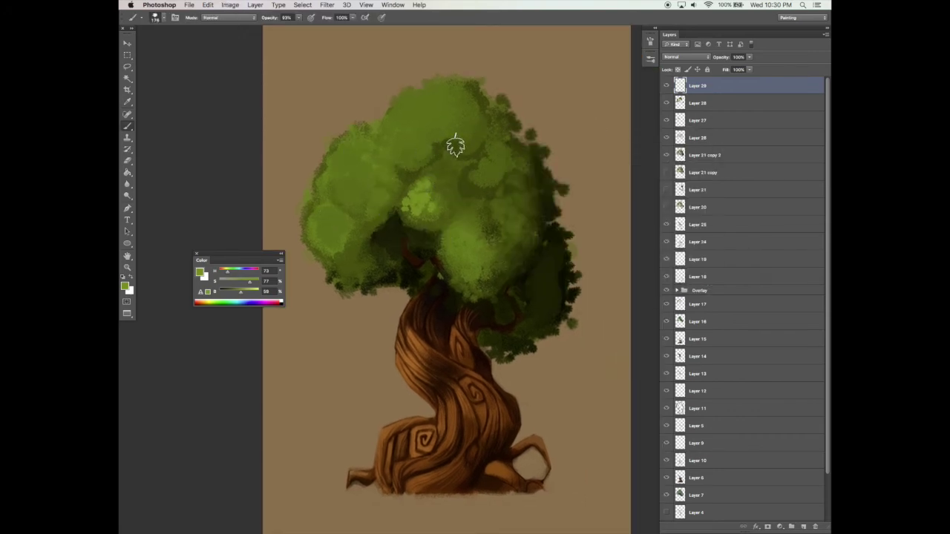
Stamp light green leaf highlights on the lower part of the crown and beside the central clump
left_click_drag(408, 142, 416, 149)
left_click(397, 152)
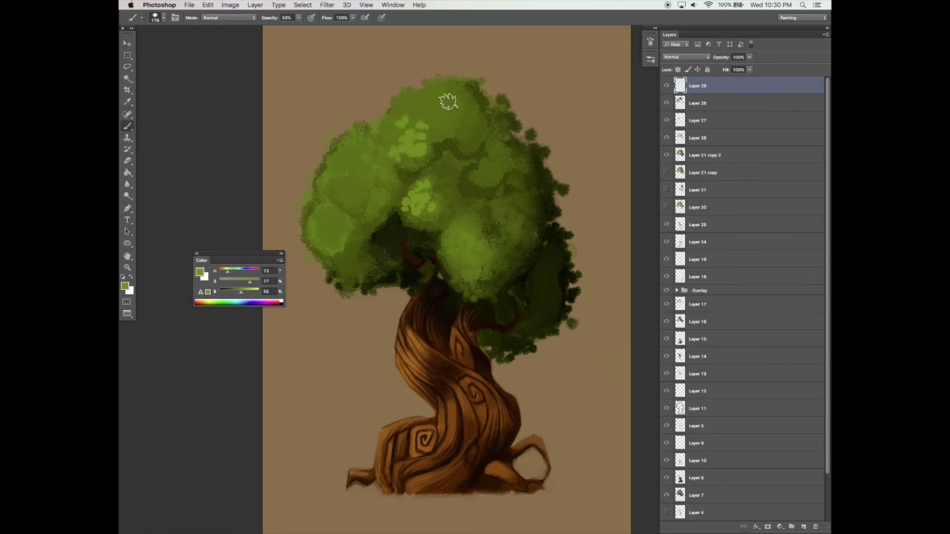
left_click(443, 180)
left_click(449, 199)
Stamp more leaf highlights on the lower front clump and on the left clump beside the dark hollow
left_click_drag(475, 264, 495, 255)
left_click(477, 235)
left_click(475, 257)
left_click(462, 265)
left_click(484, 270)
left_click(501, 261)
left_click(401, 188)
left_click(392, 201)
left_click(388, 194)
key("super+minus")
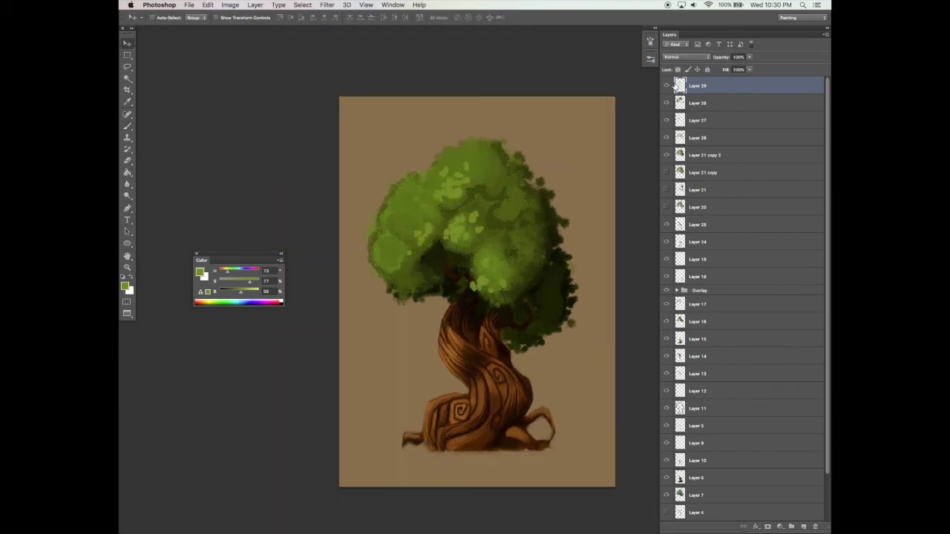
Darken the highlight layer further with Hue/Saturation, lowering Lightness to about -8
key("super+u")
left_click_drag(582, 243, 579, 244)
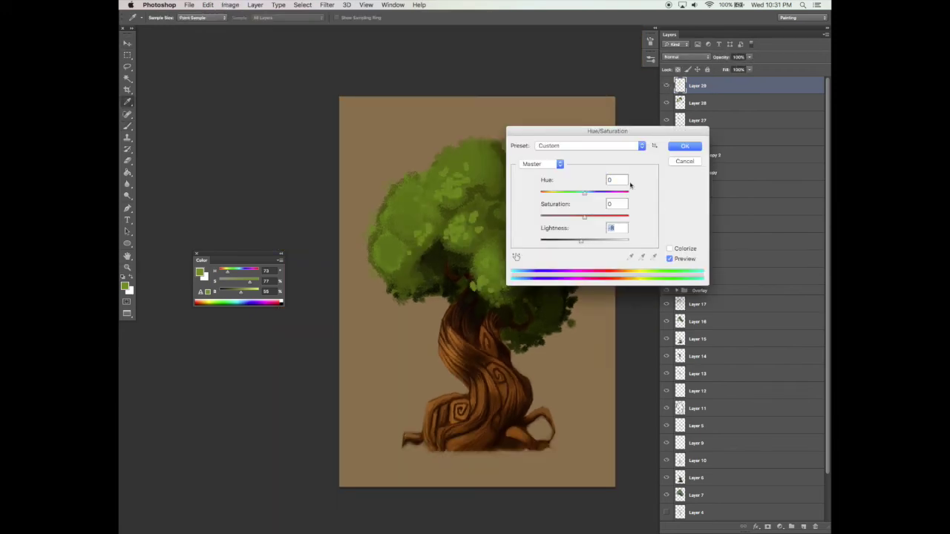
left_click(677, 147)
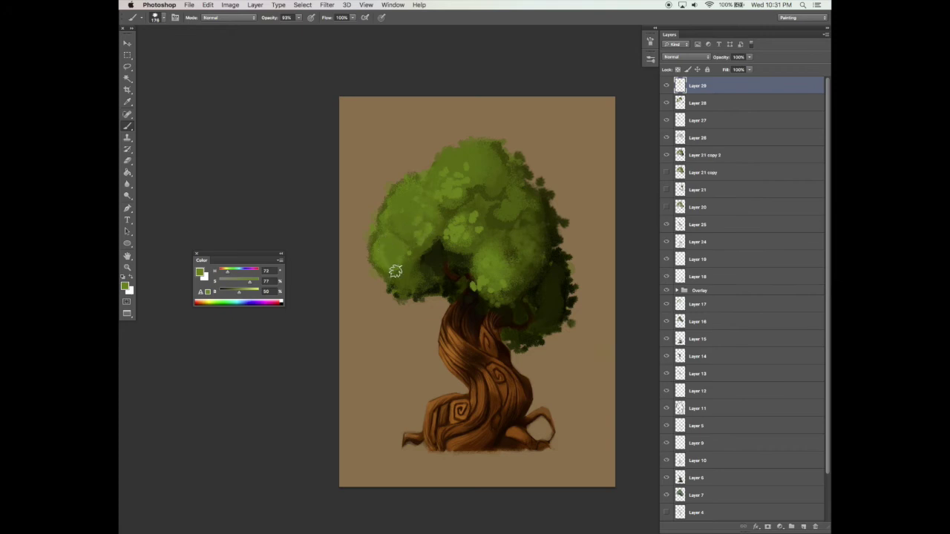
Undo the last leaf dabs on the left foliage
scroll(399, 260, "down", 1)
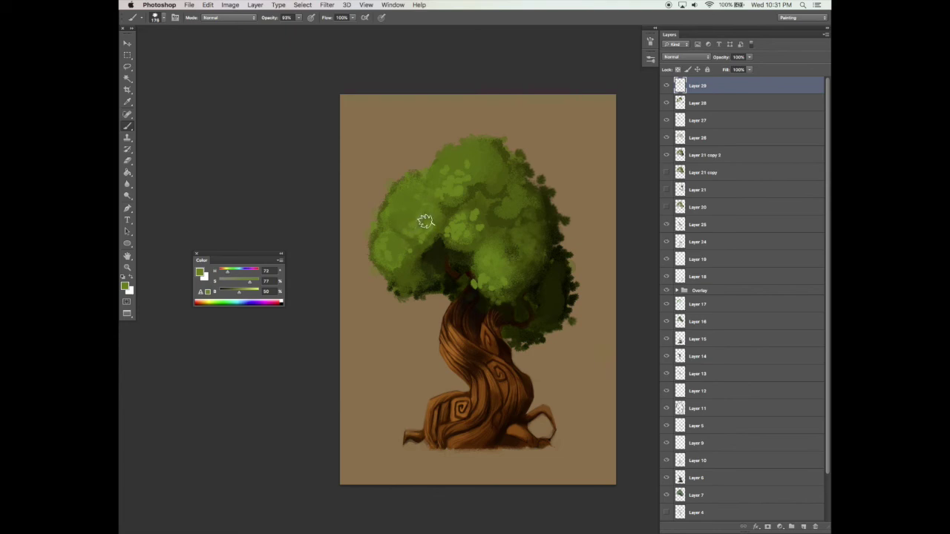
key("super+z")
key("super+z")
key("super+z")
Examine the whole tree from several zoom levels, including with the interface panels hidden
key("e")
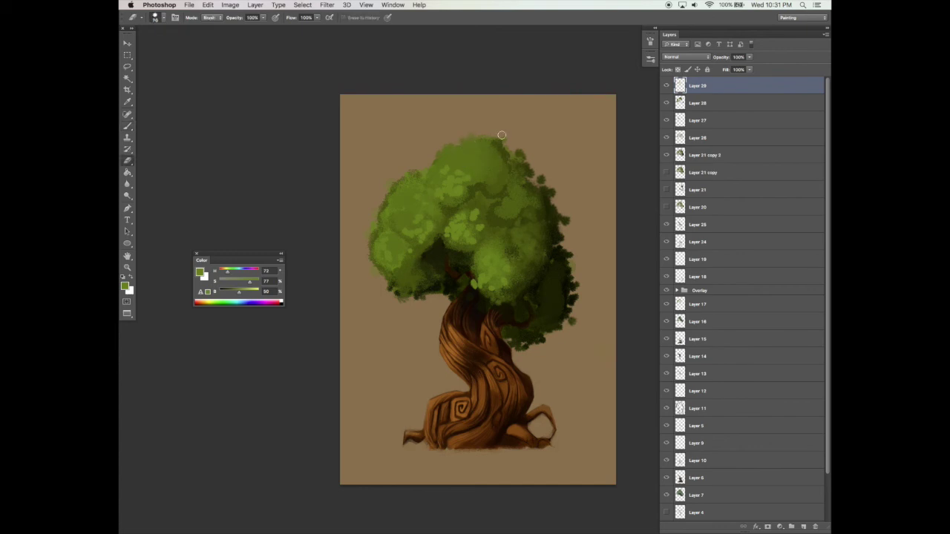
mouse_move(570, 253)
left_mouse_down()
mouse_move(576, 247)
mouse_move(566, 256)
left_mouse_up()
key("v")
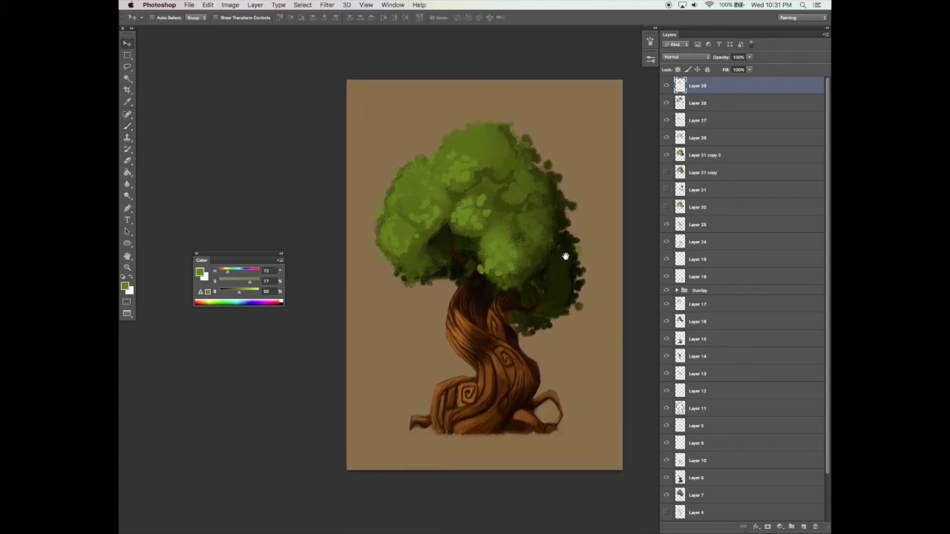
key("z")
left_click(562, 248)
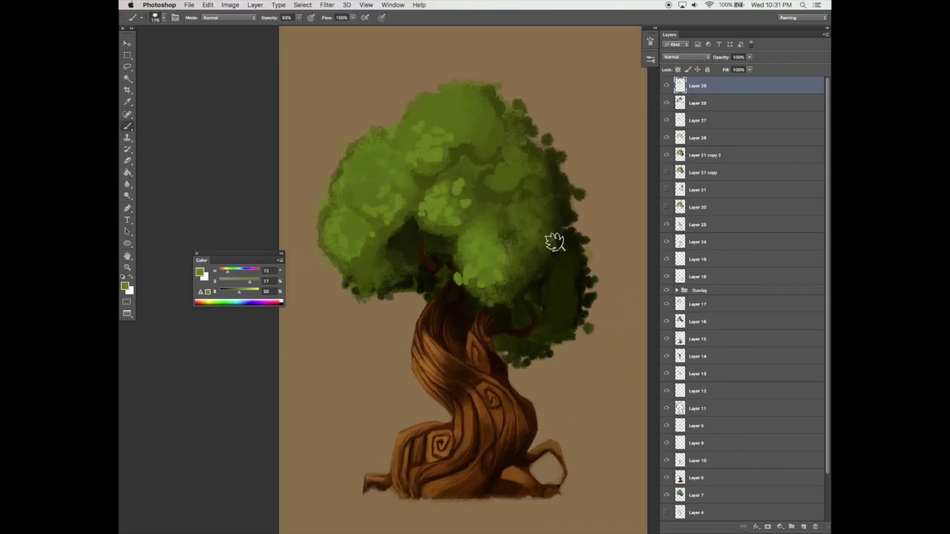
left_click_drag(556, 243, 567, 241)
key("v")
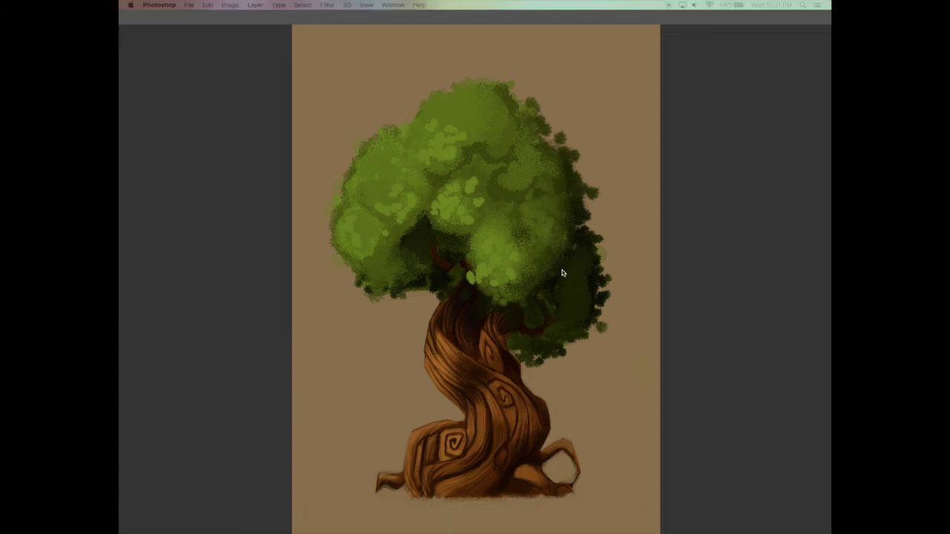
key("Tab")
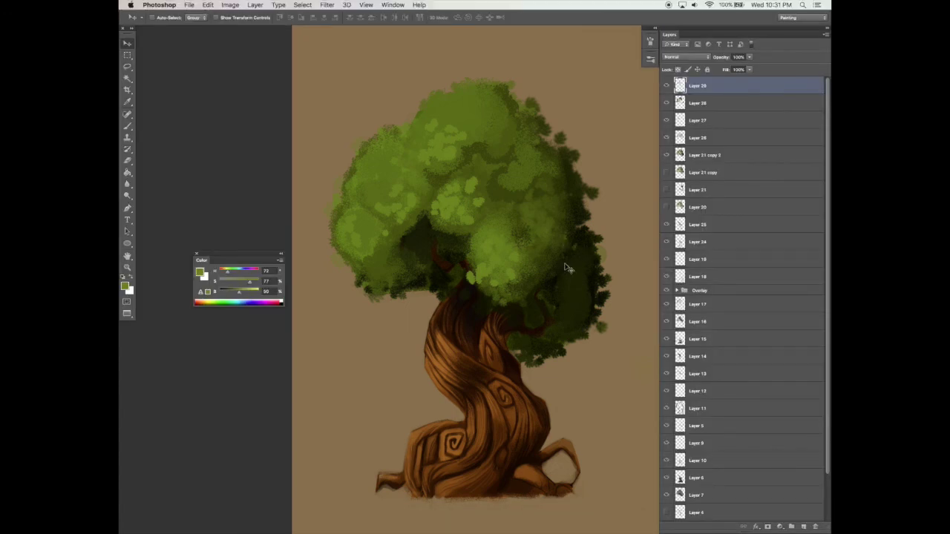
left_click_drag(566, 264, 567, 333)
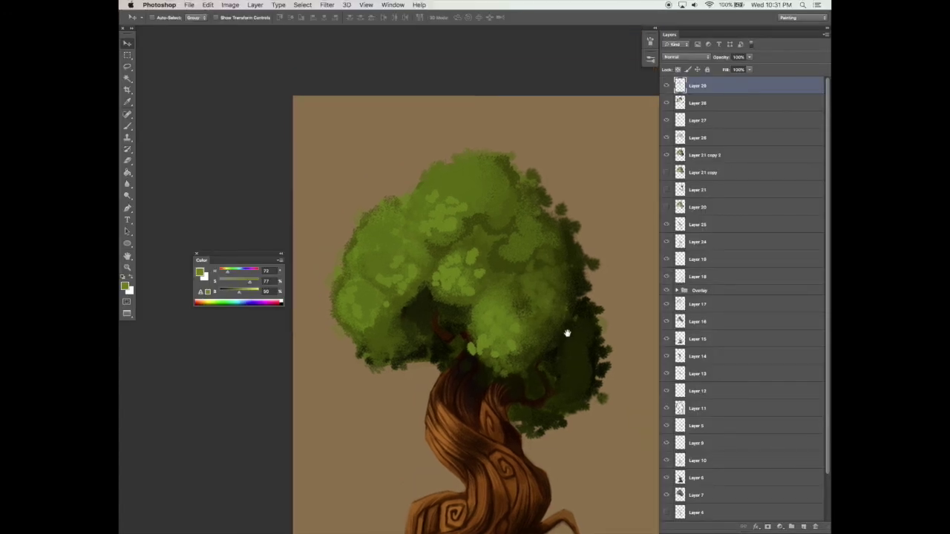
Add another new layer and turn off Scattering and Dual Brush for the leaf brush, keeping Shape Dynamics on
key("z")
left_click(559, 294)
left_click(537, 292)
key("b")
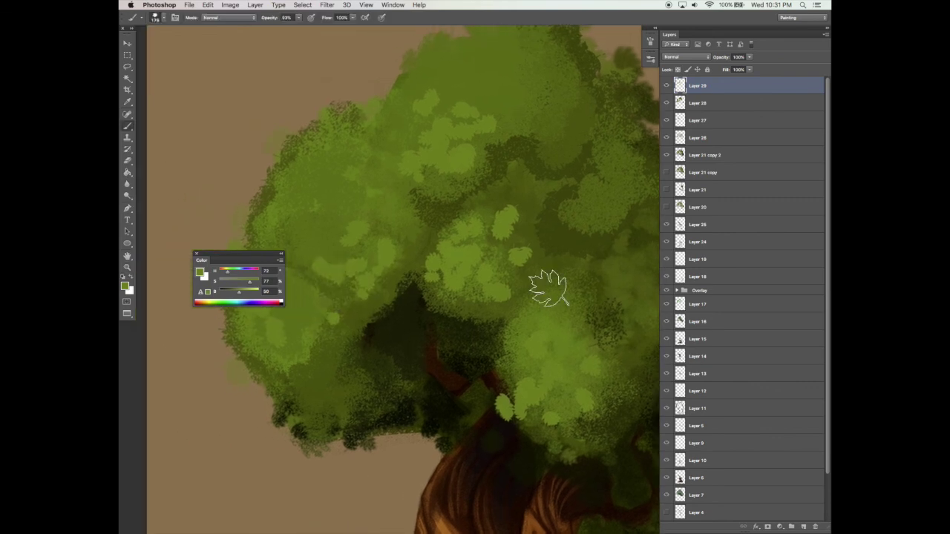
left_click(804, 526)
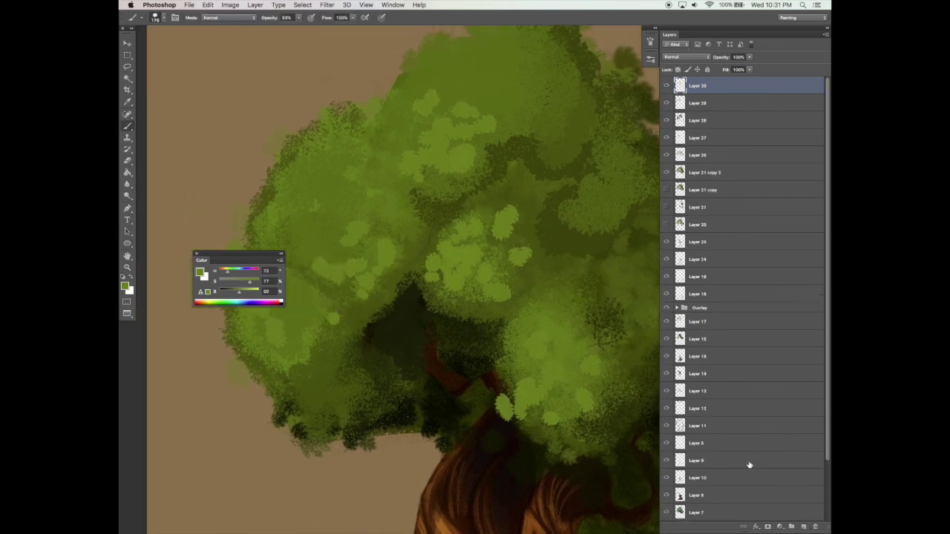
left_click(651, 42)
left_click(481, 76)
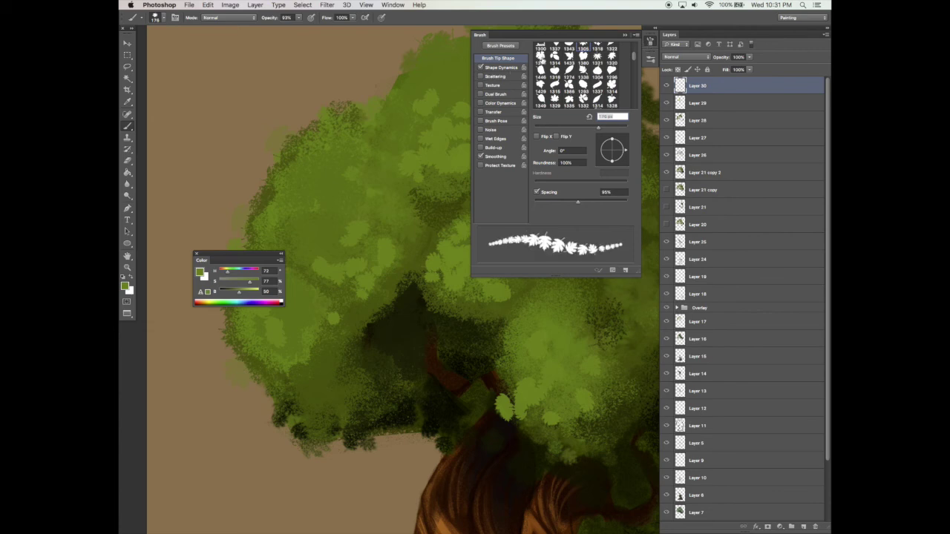
left_click(501, 67)
left_click(628, 35)
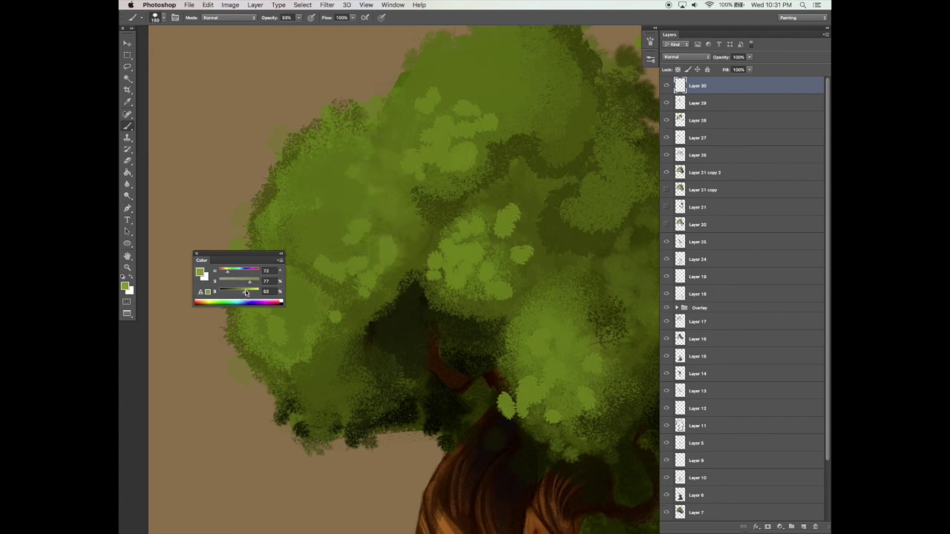
Stamp four individual bright yellow-green leaves on the left foliage clump
left_click(357, 238)
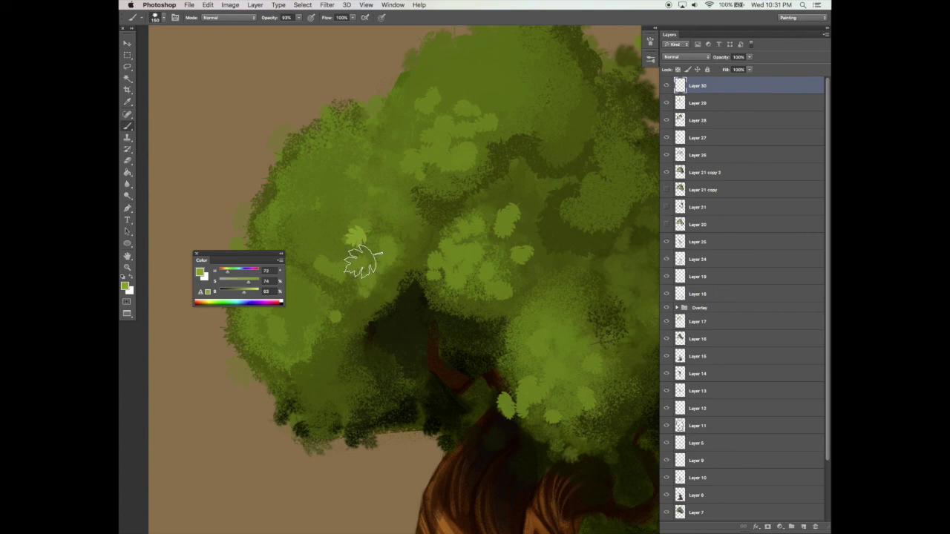
left_click(364, 262)
left_click(346, 276)
left_click(366, 291)
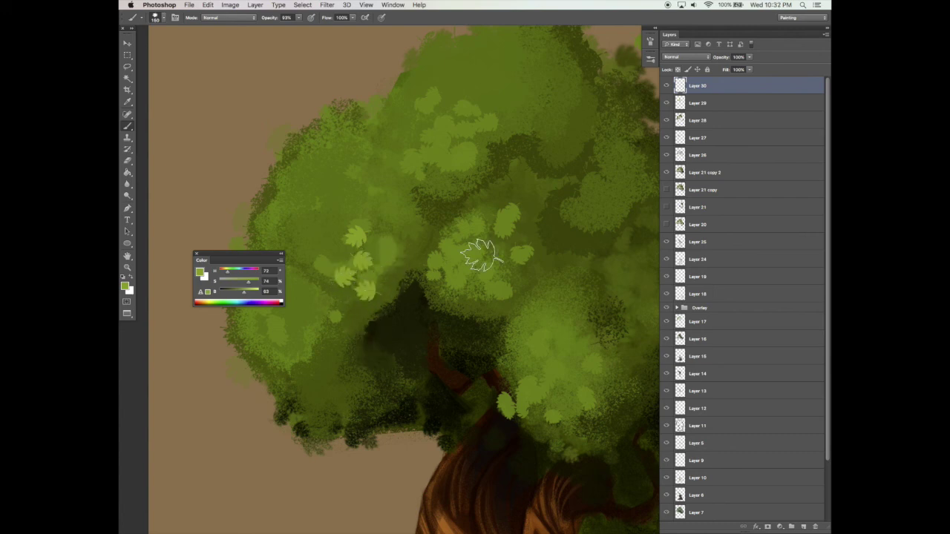
Undo the last three leaf stamps and paint a denser cluster of bright leaves on the left clump
scroll(499, 385, "up", 3)
scroll(499, 385, "left", 2)
key("super+alt+z")
key("super+alt+z")
key("super+alt+z")
left_click(424, 303)
scroll(446, 259, "up", 3)
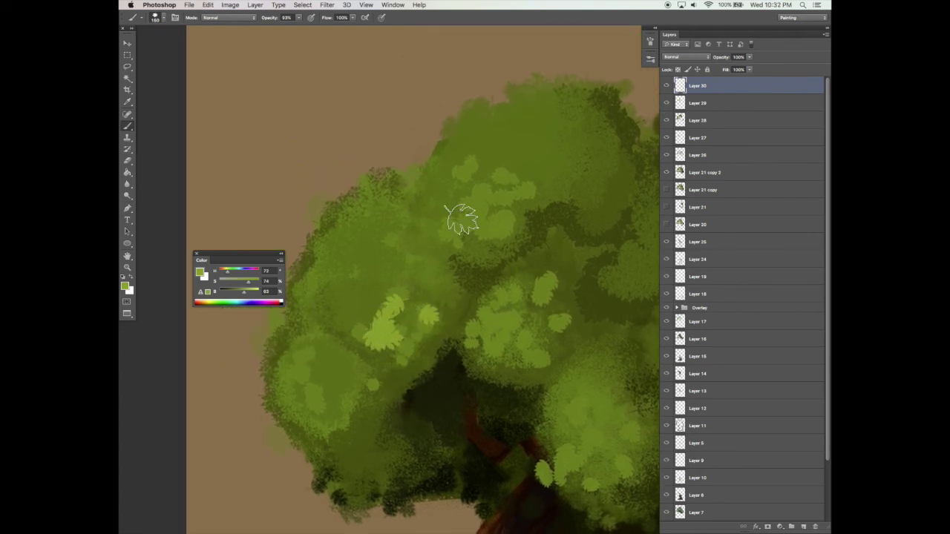
key("super+minus")
key("super+minus")
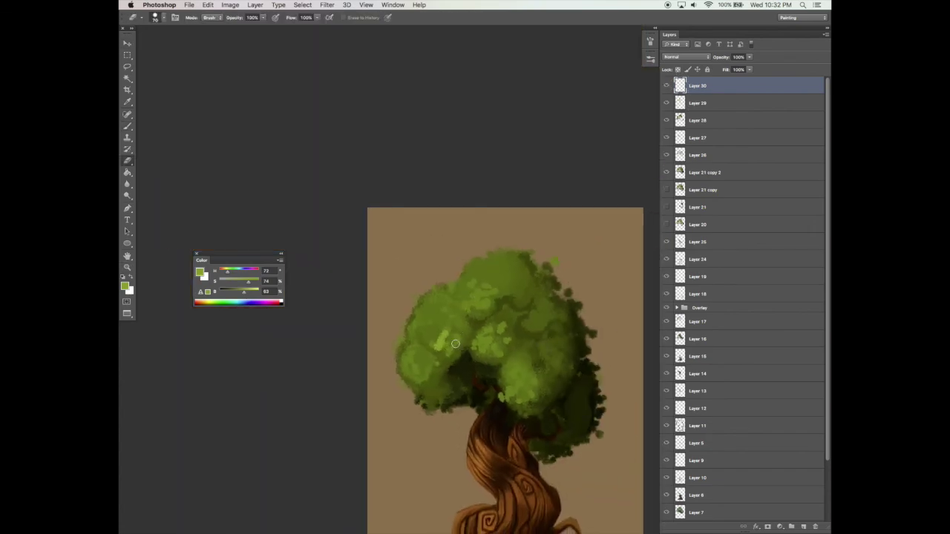